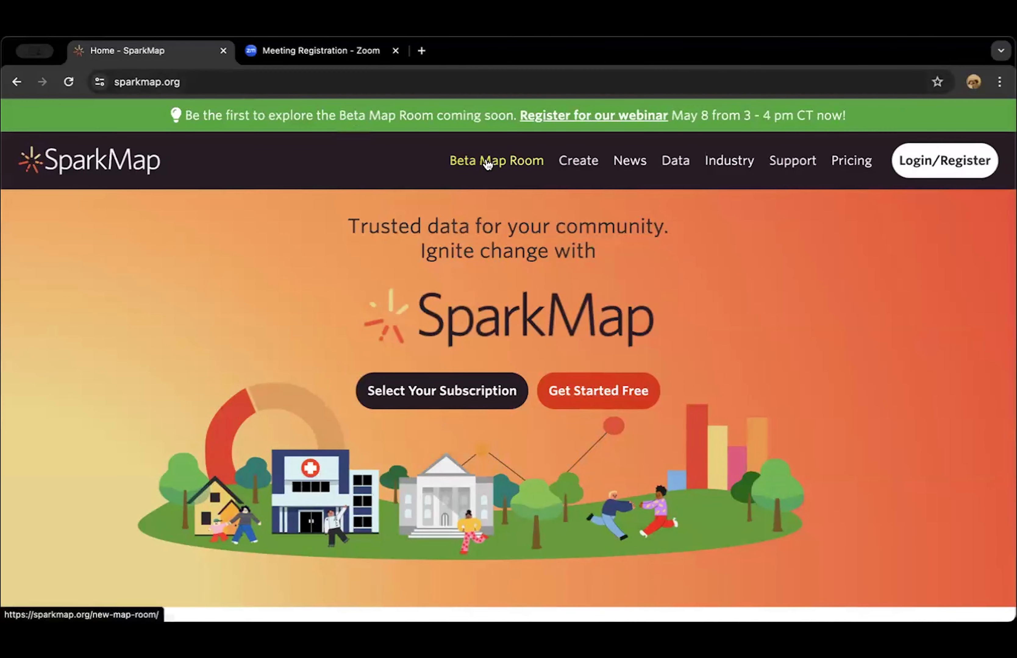
Open the Beta Map Room and hide its data-finding pane to show the whole map
click(516, 162)
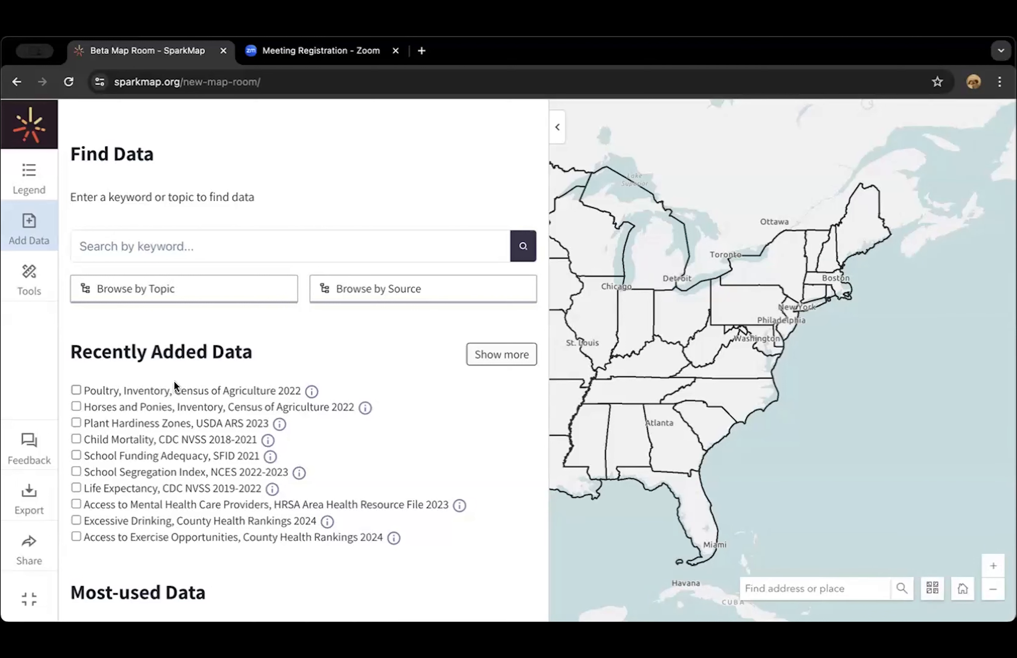
click(30, 230)
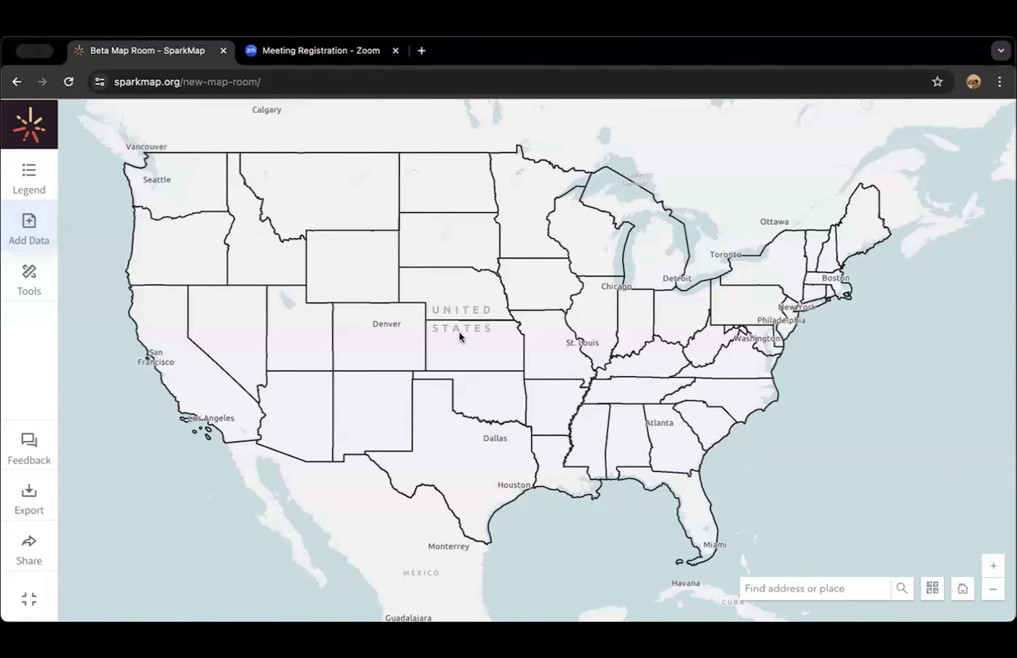
Try the Navigation (Night) and Navigation basemaps, and set the map's basemap to Terrain with Labels
click(934, 593)
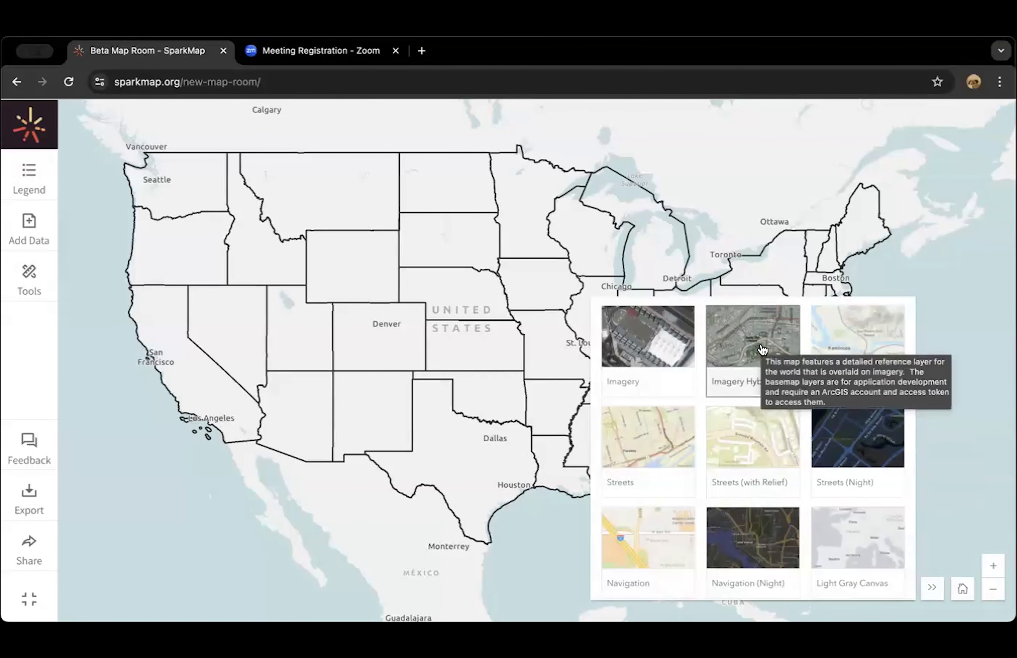
scroll(762, 358, down, 5)
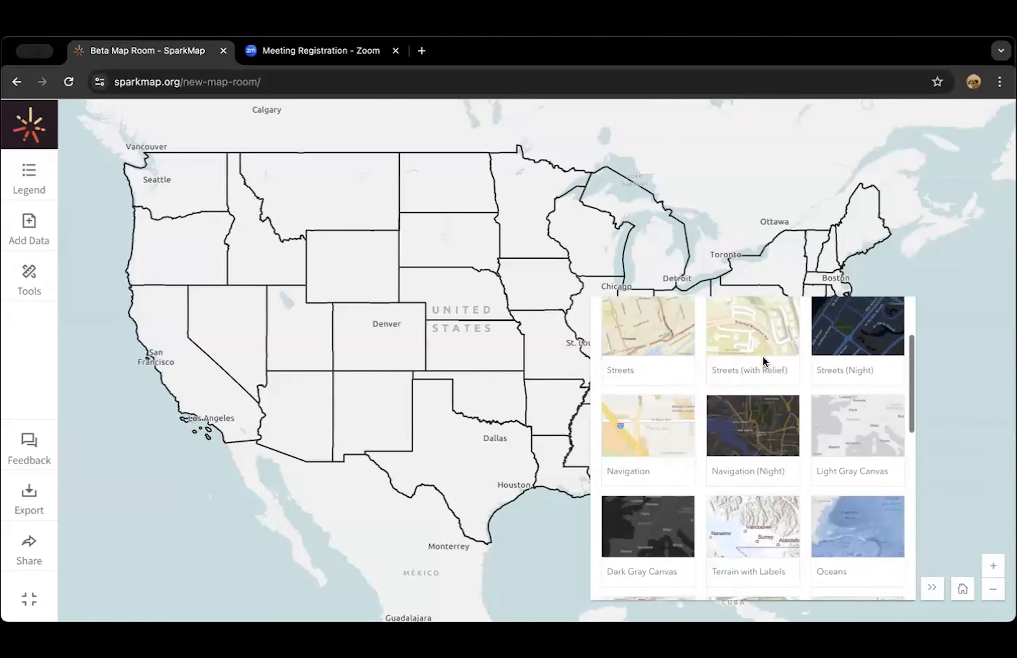
scroll(763, 358, up, 1)
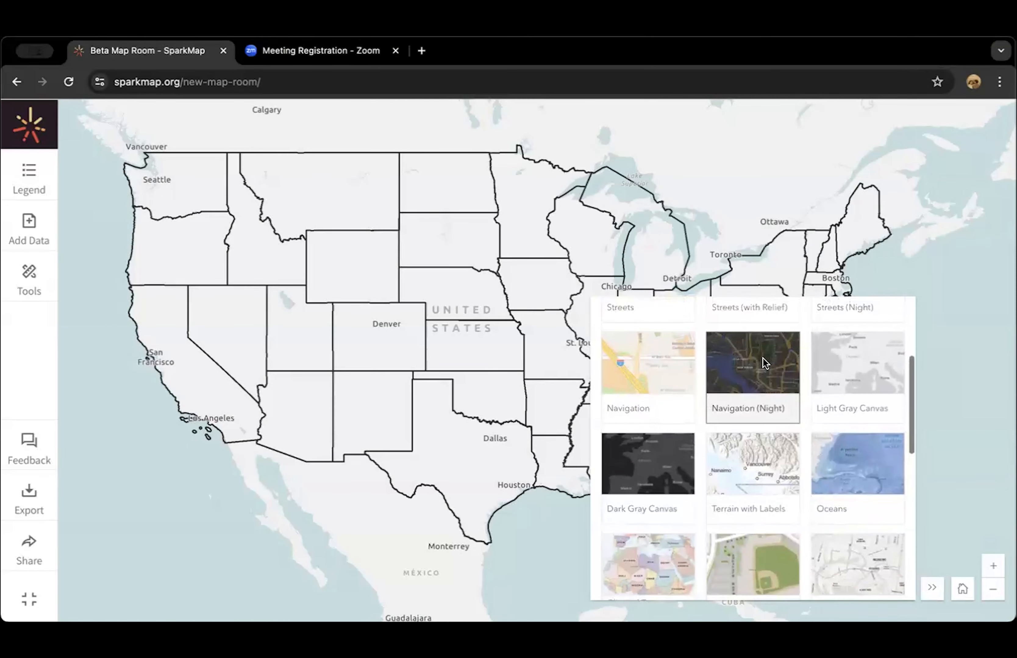
click(763, 363)
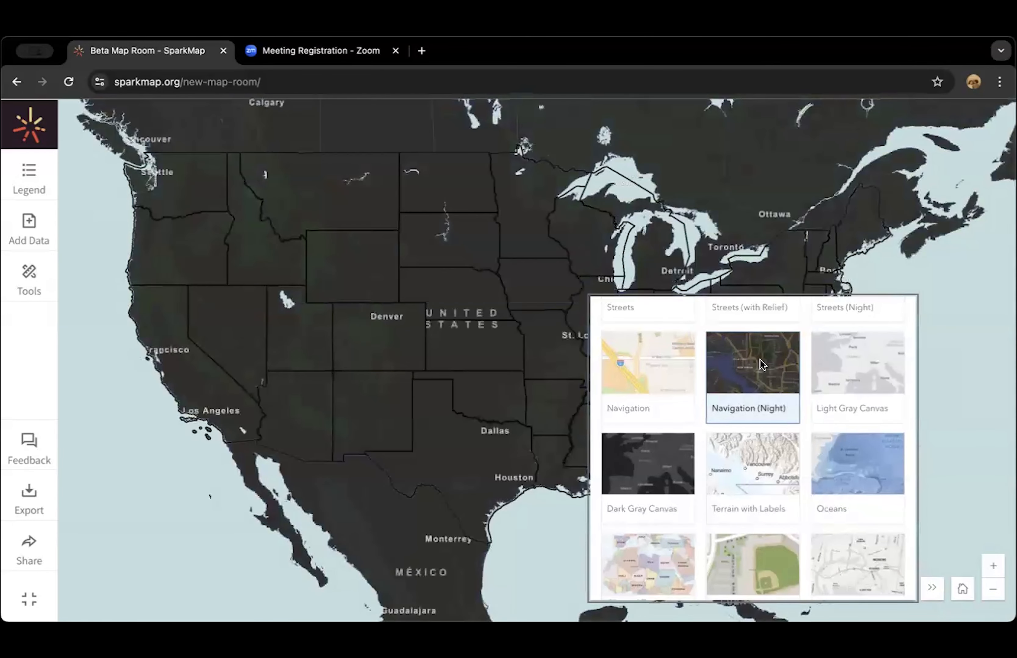
click(755, 452)
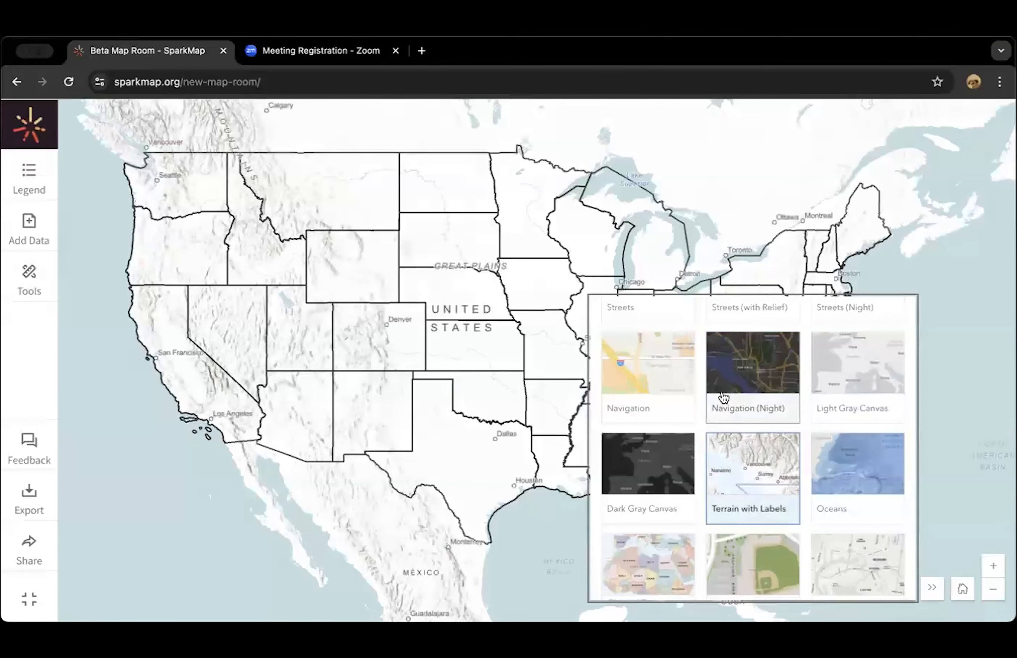
click(676, 372)
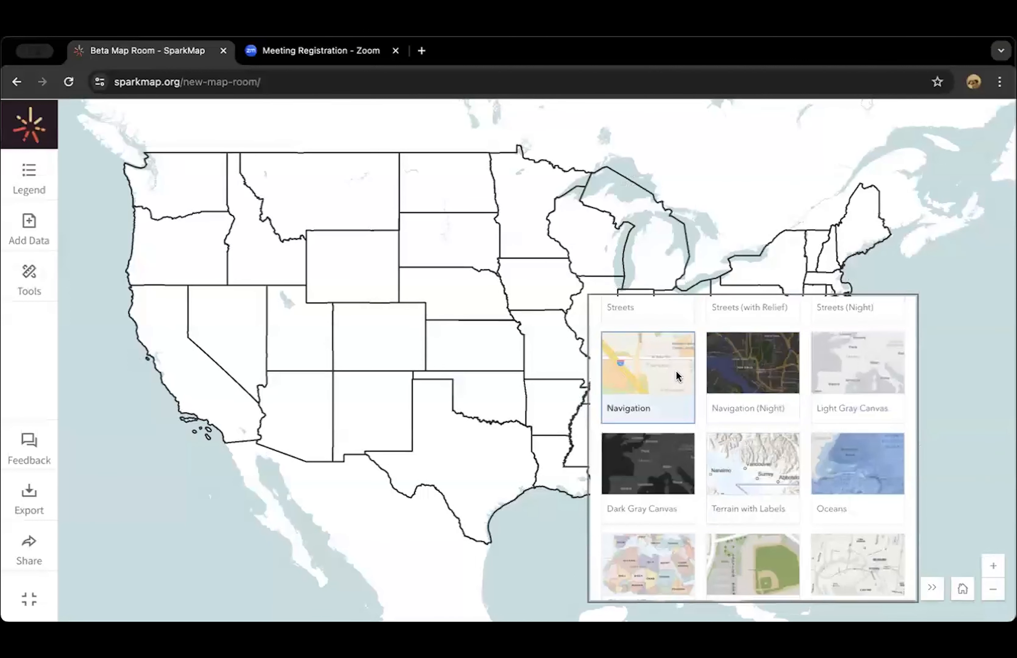
click(768, 447)
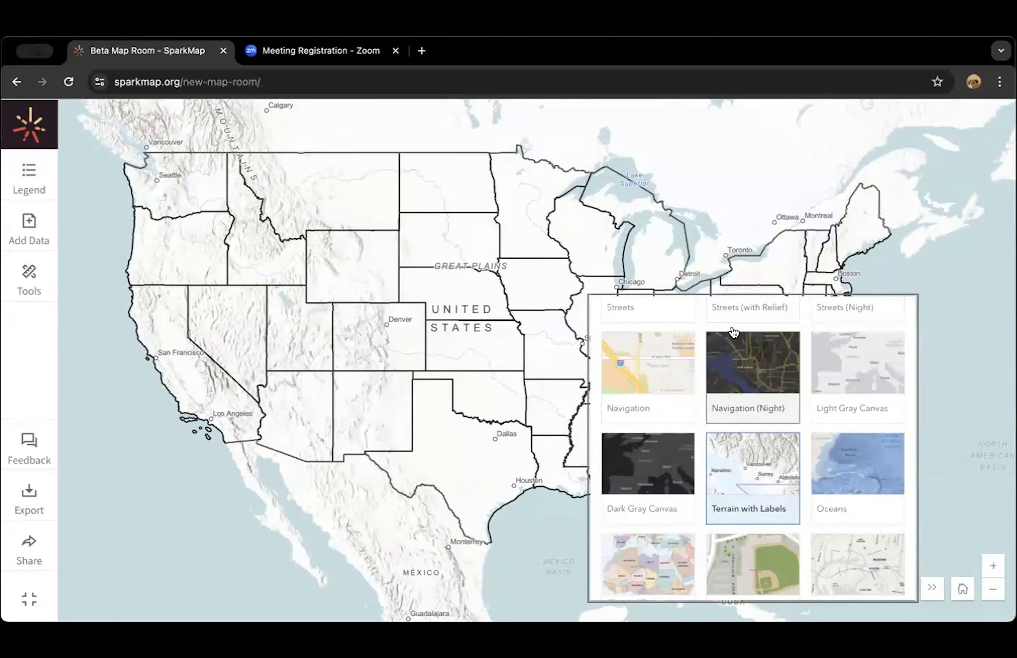
click(933, 590)
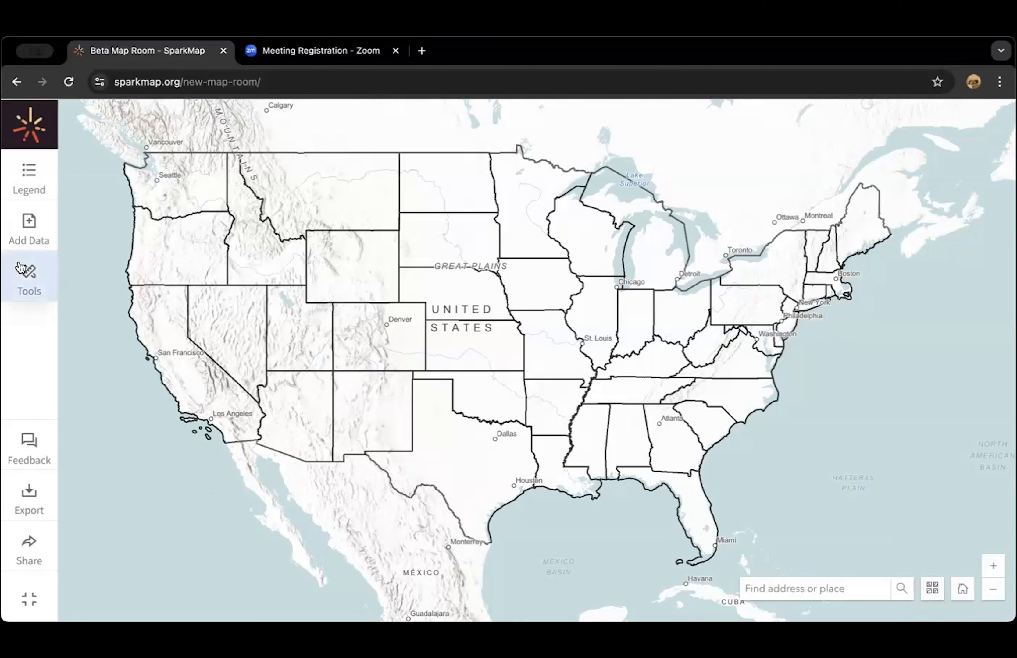
Reopen the data finder and look through the Recently Added Data and Most-used Data lists
click(35, 233)
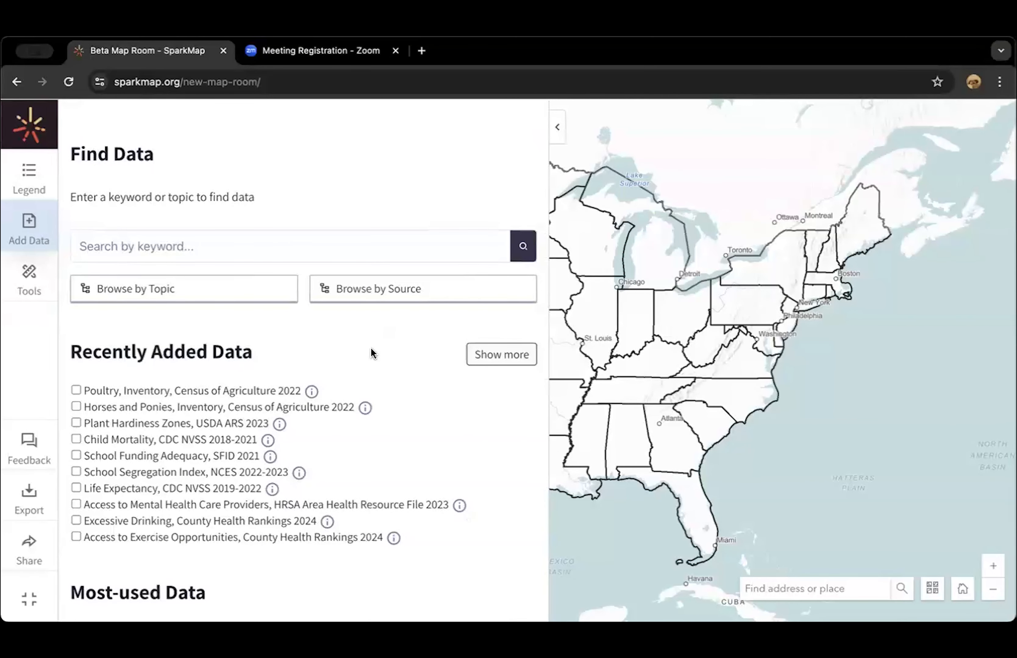
scroll(306, 410, down, 4)
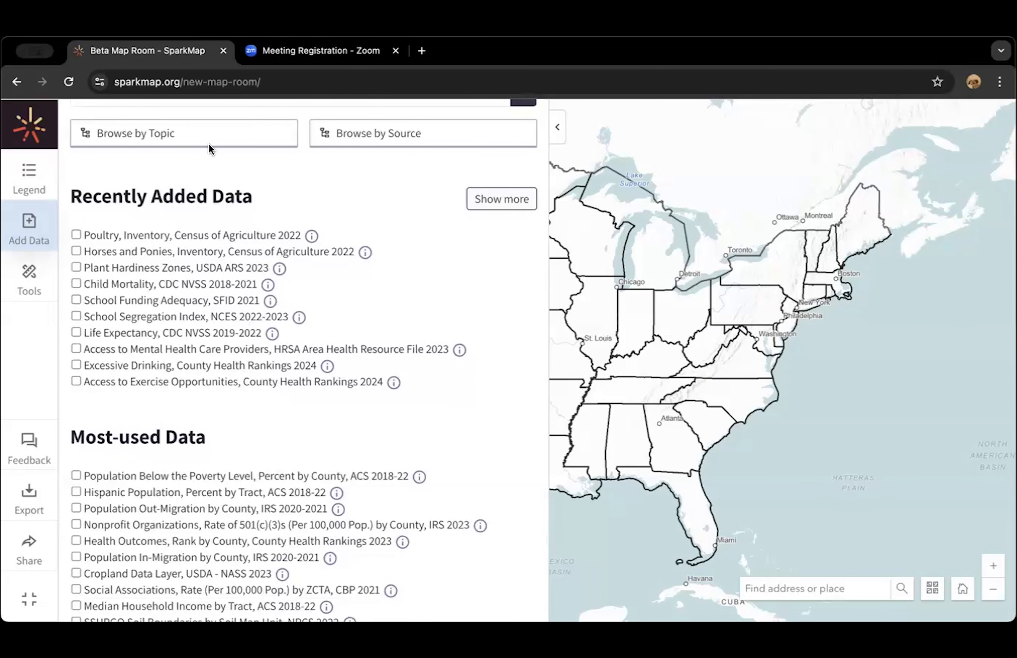
scroll(258, 391, down, 2)
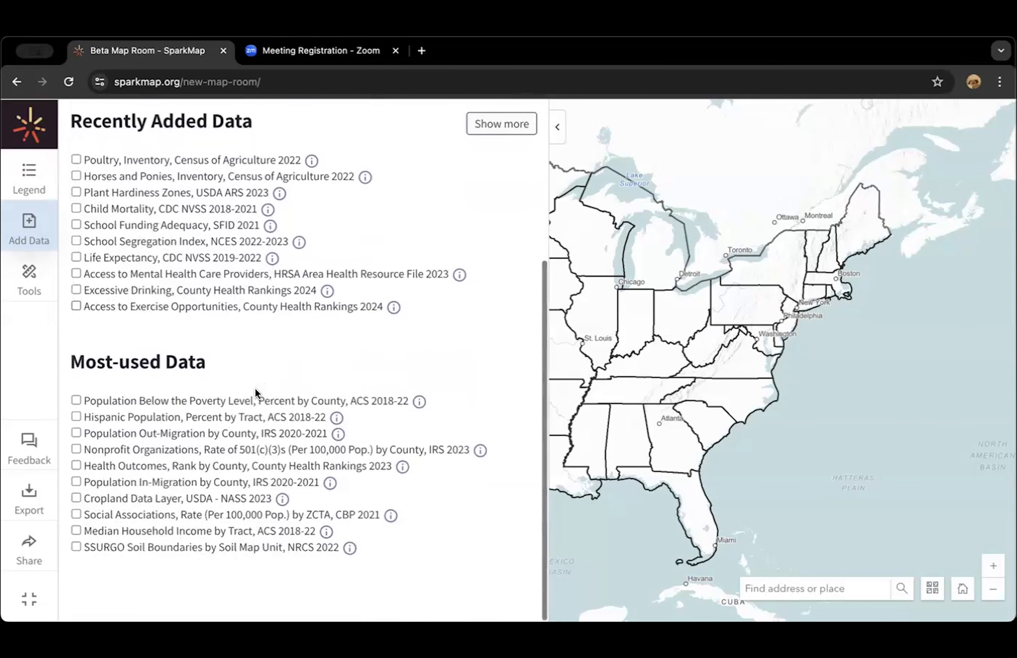
scroll(264, 408, up, 1)
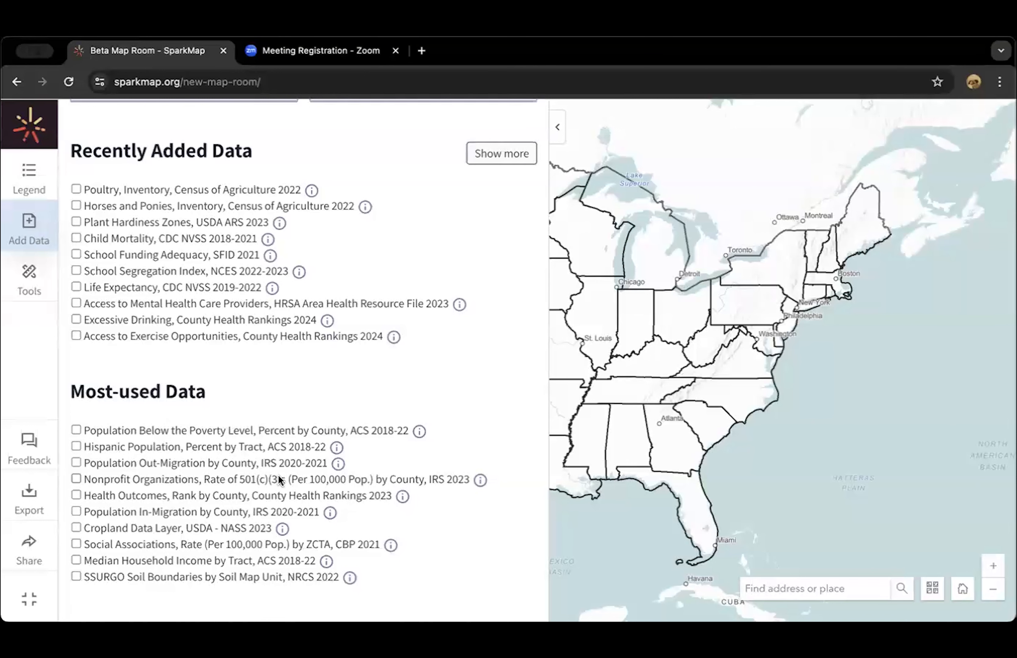
scroll(229, 325, up, 5)
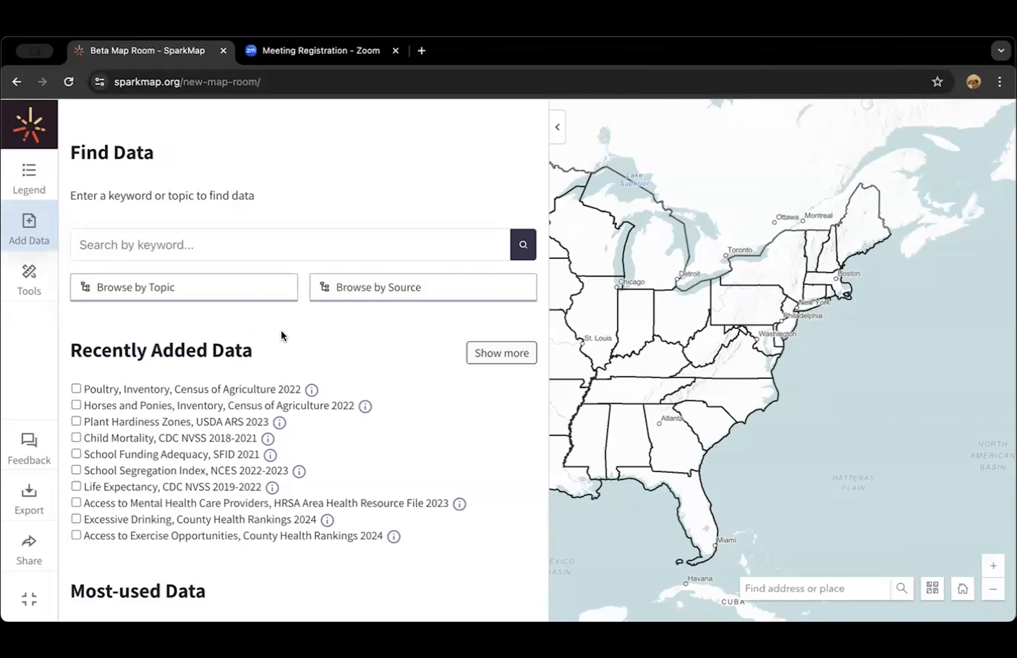
Browse the data by topic and expand Education, Attainment, All Students
click(238, 296)
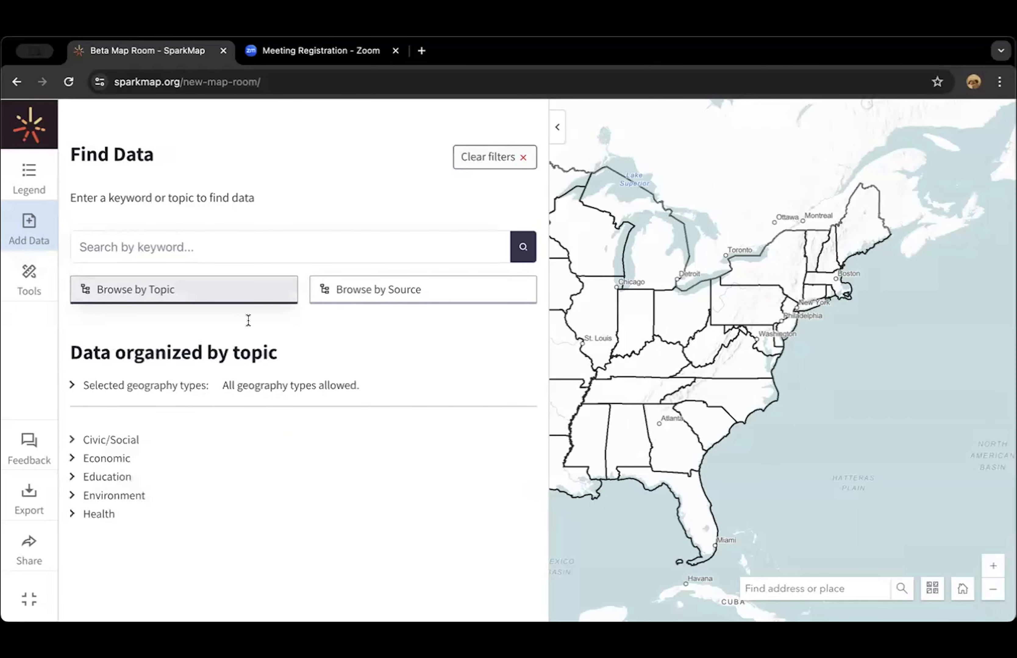
click(124, 476)
scroll(173, 477, down, 1)
click(141, 457)
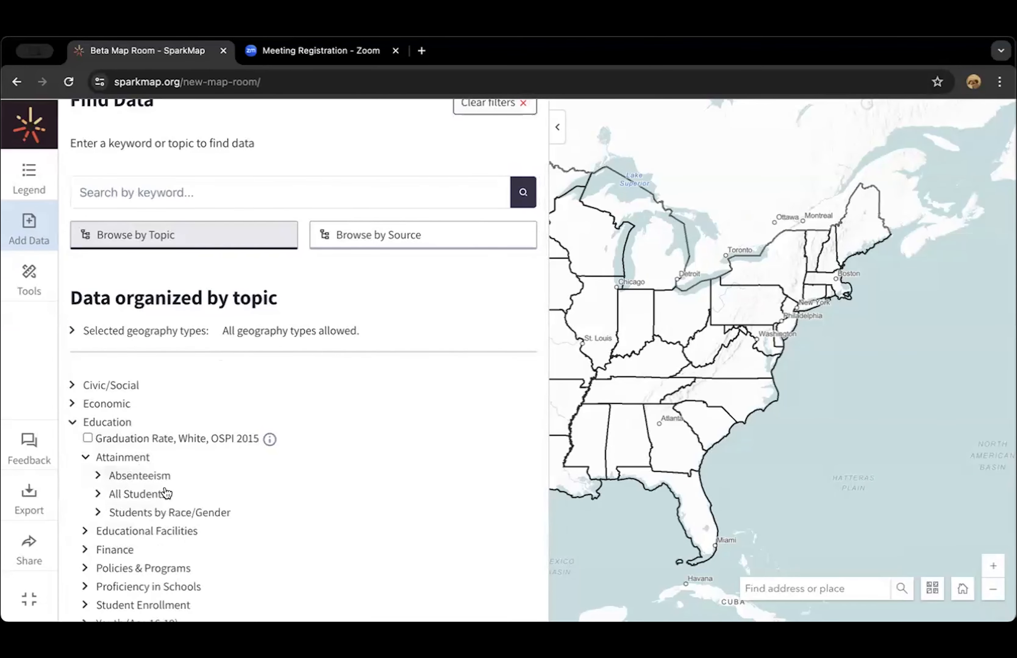
scroll(160, 474, down, 1)
click(144, 445)
Look through the educational attainment datasets for all students, and close the topic listing
scroll(264, 457, down, 4)
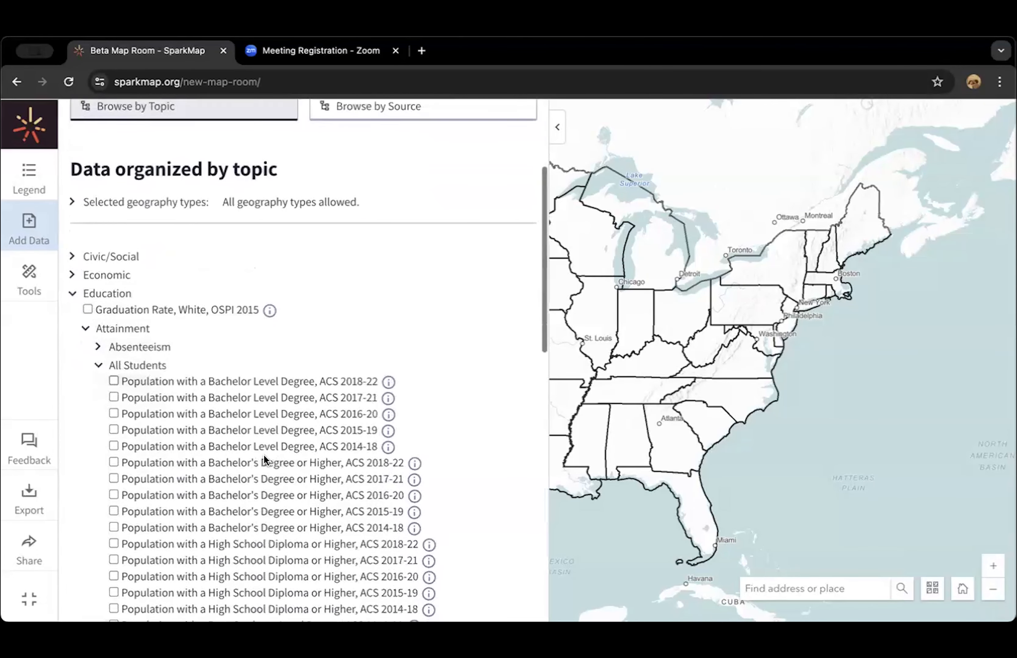
scroll(264, 457, down, 3)
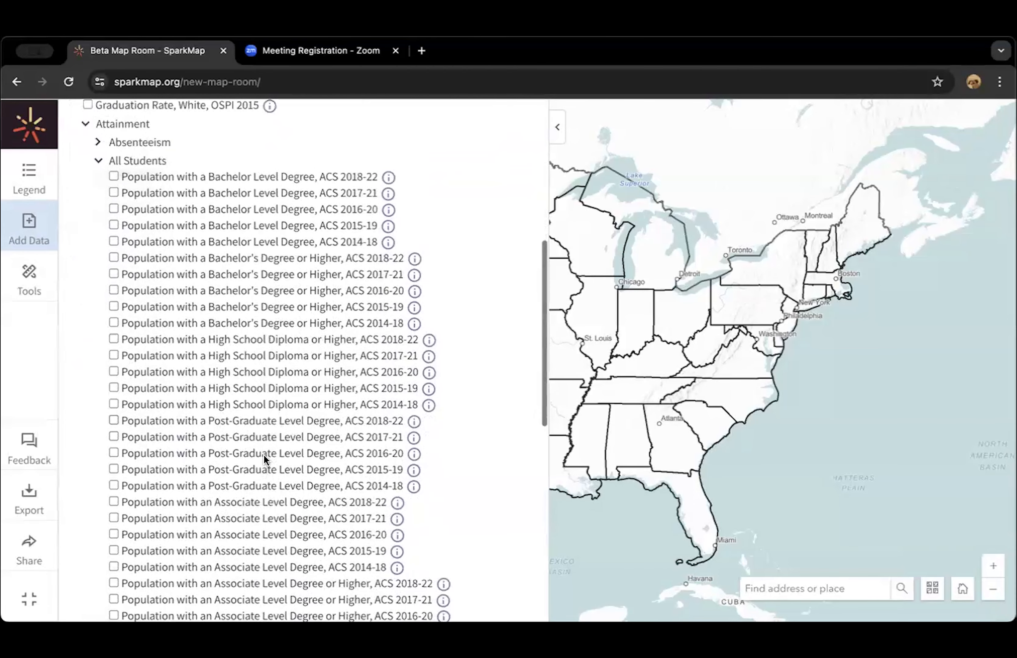
scroll(263, 454, down, 8)
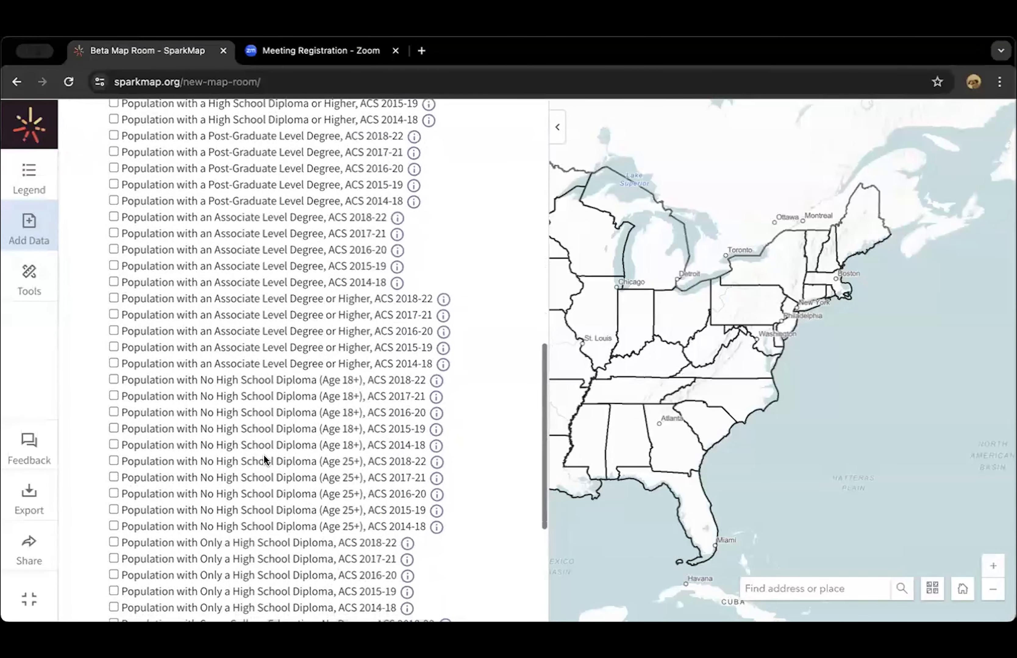
scroll(264, 455, up, 11)
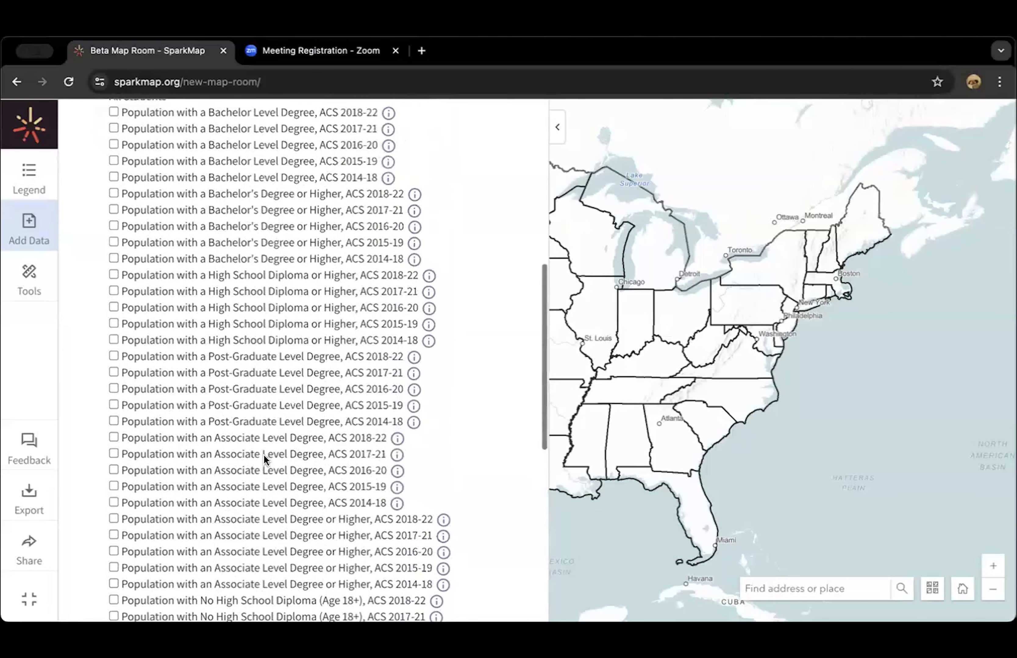
scroll(264, 454, up, 1)
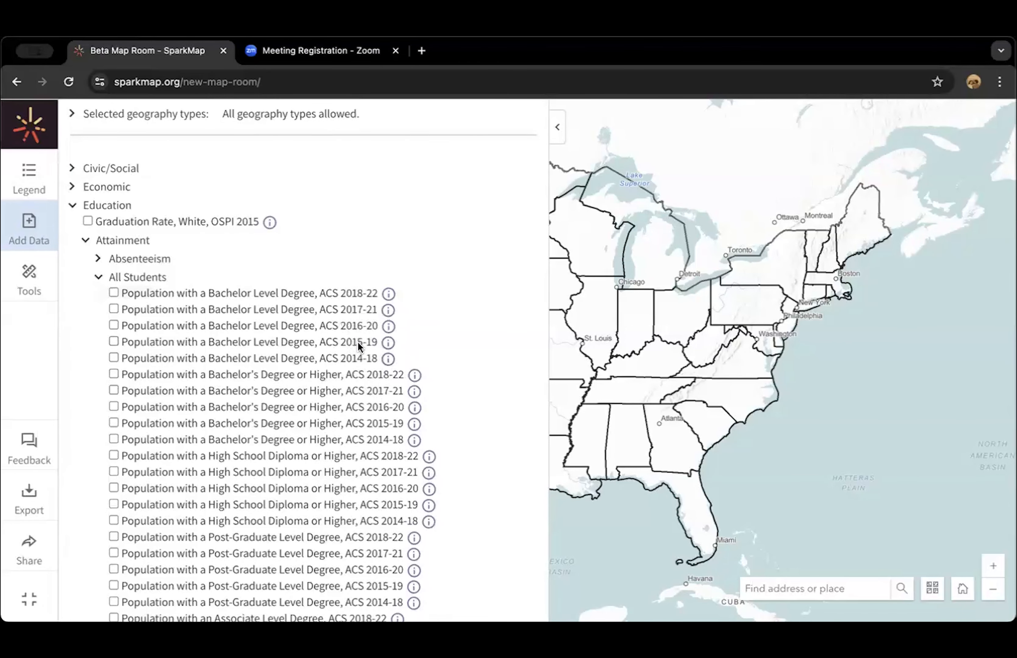
scroll(358, 344, up, 3)
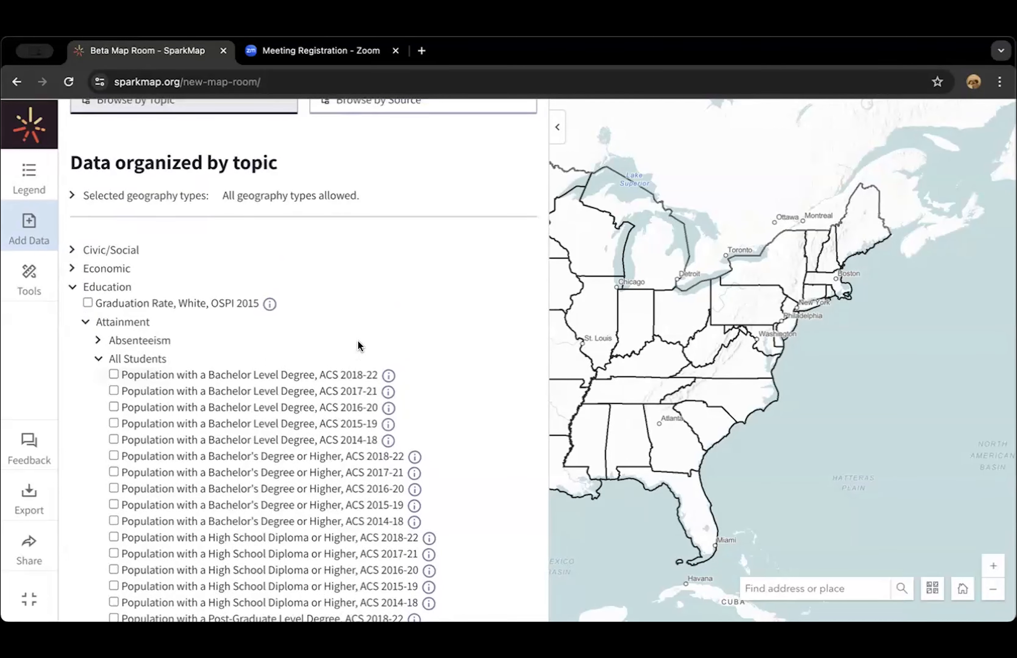
scroll(290, 323, up, 2)
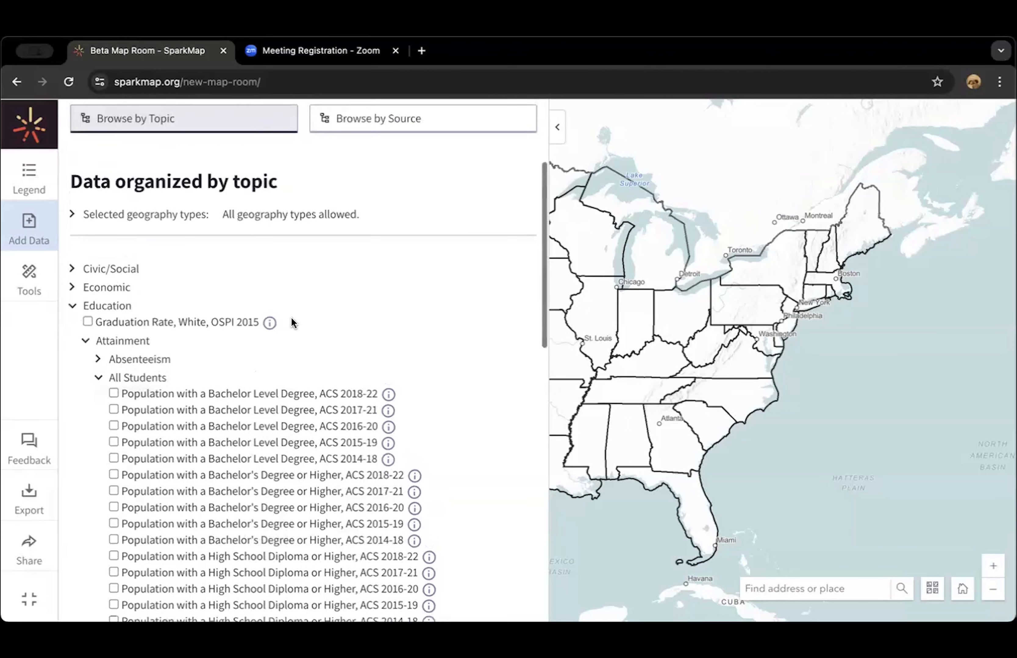
scroll(292, 323, up, 2)
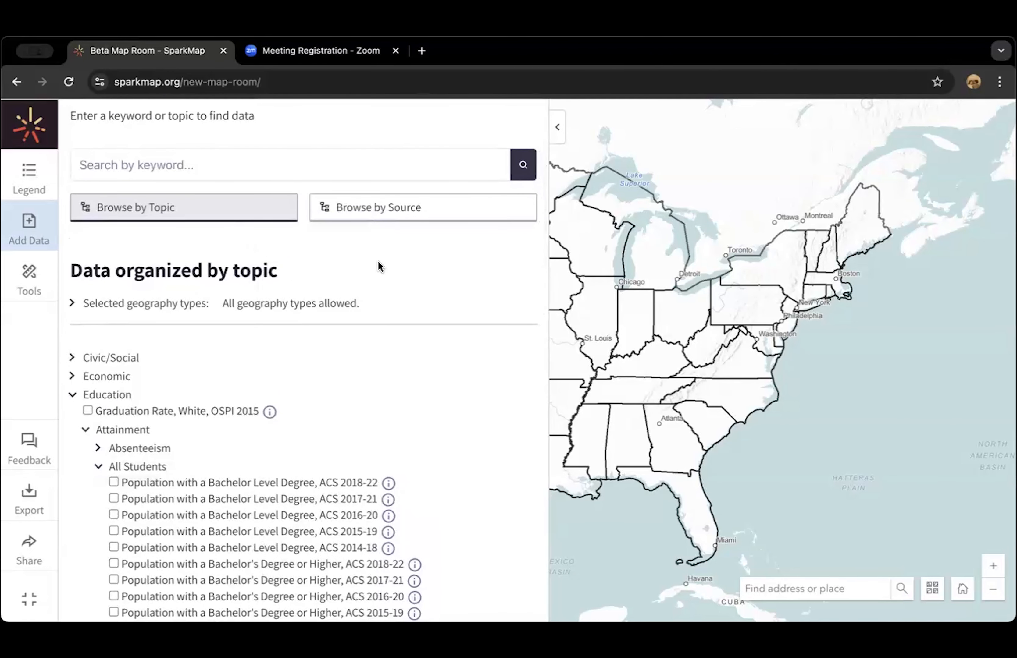
scroll(372, 308, up, 1)
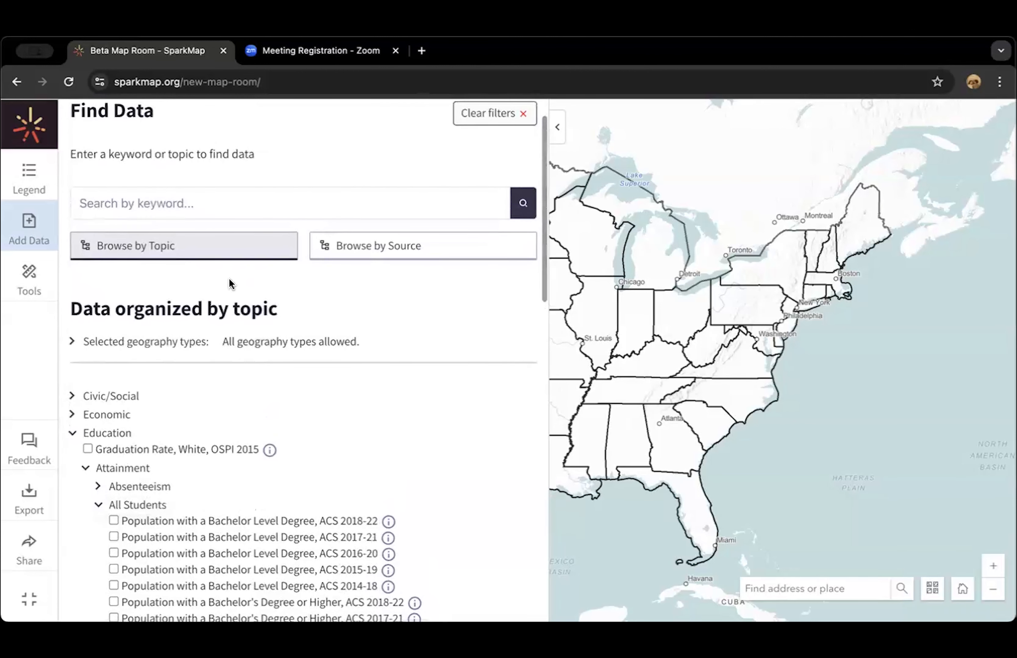
click(207, 251)
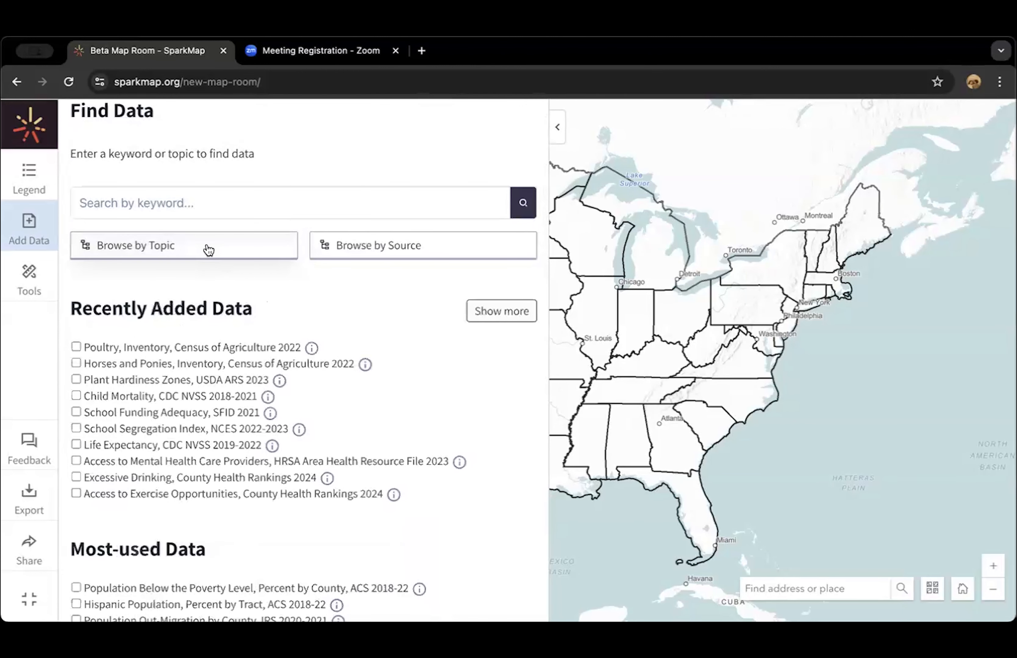
Browse the data by source and examine the broadband datasets under FCC FABRIC Data
click(425, 247)
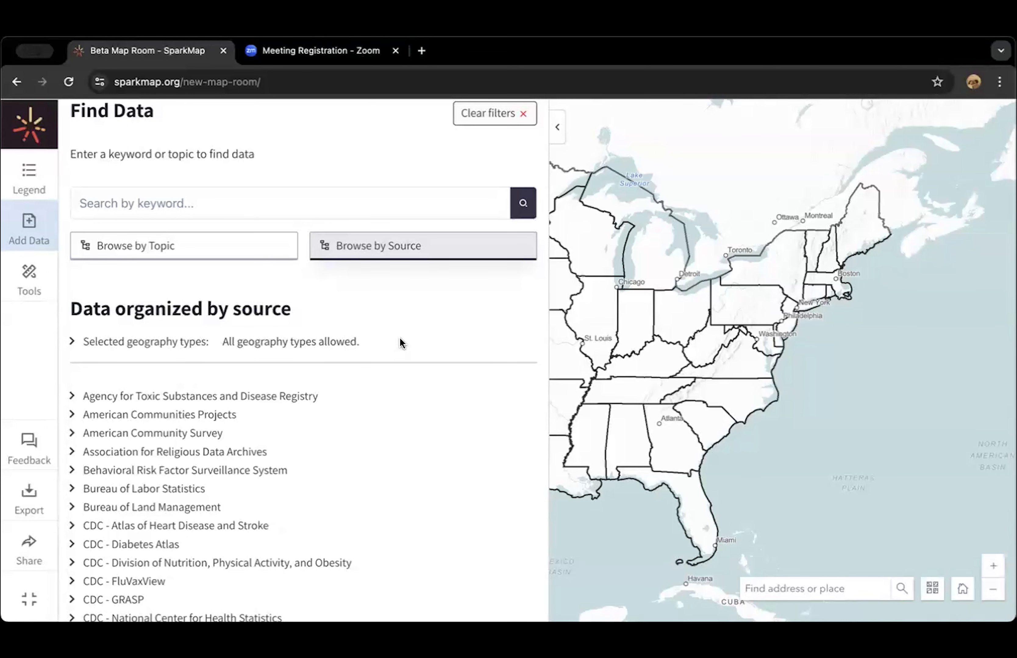
scroll(353, 411, down, 4)
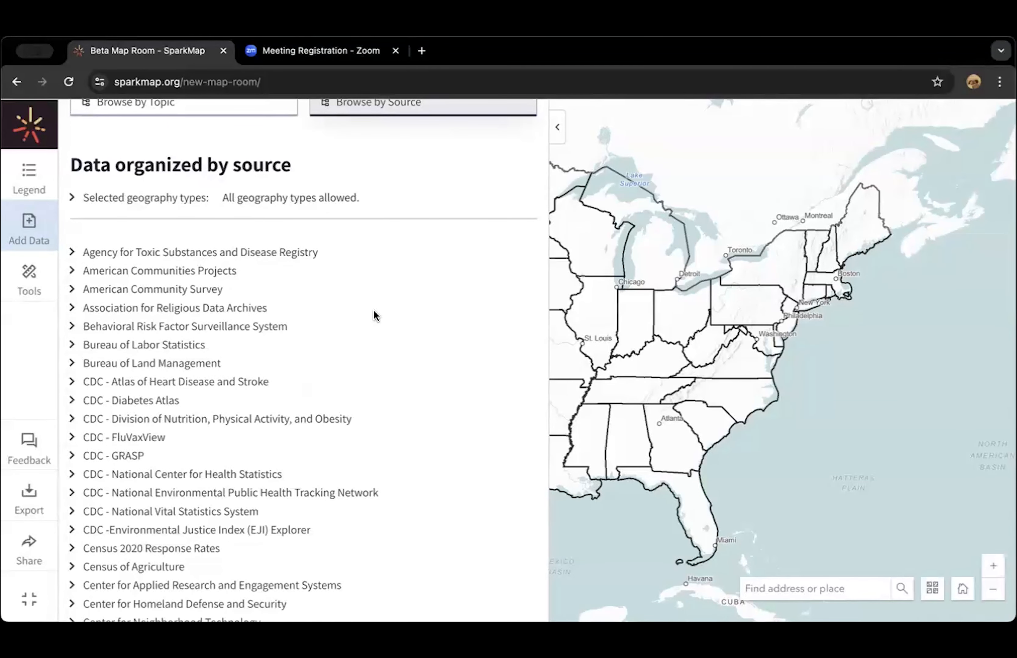
scroll(373, 311, down, 11)
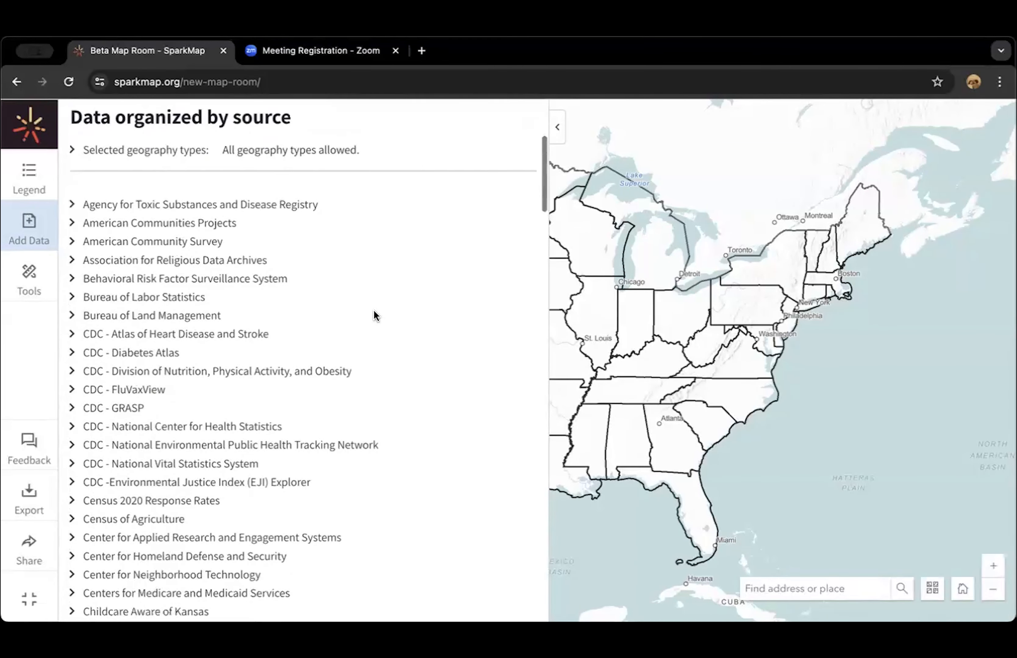
scroll(376, 316, down, 5)
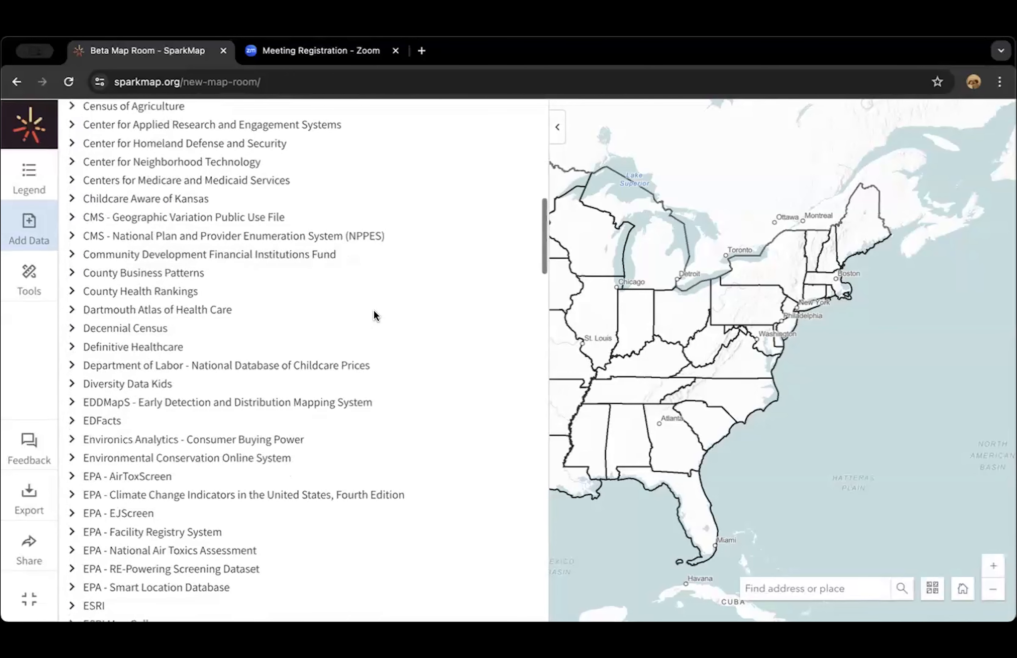
scroll(373, 311, down, 1)
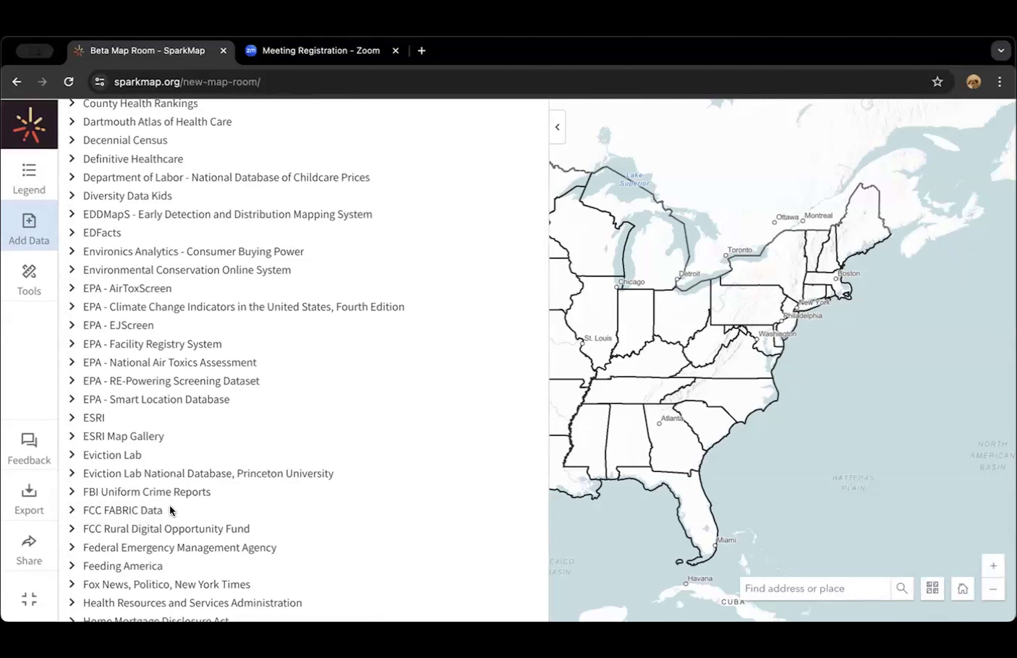
scroll(158, 529, down, 1)
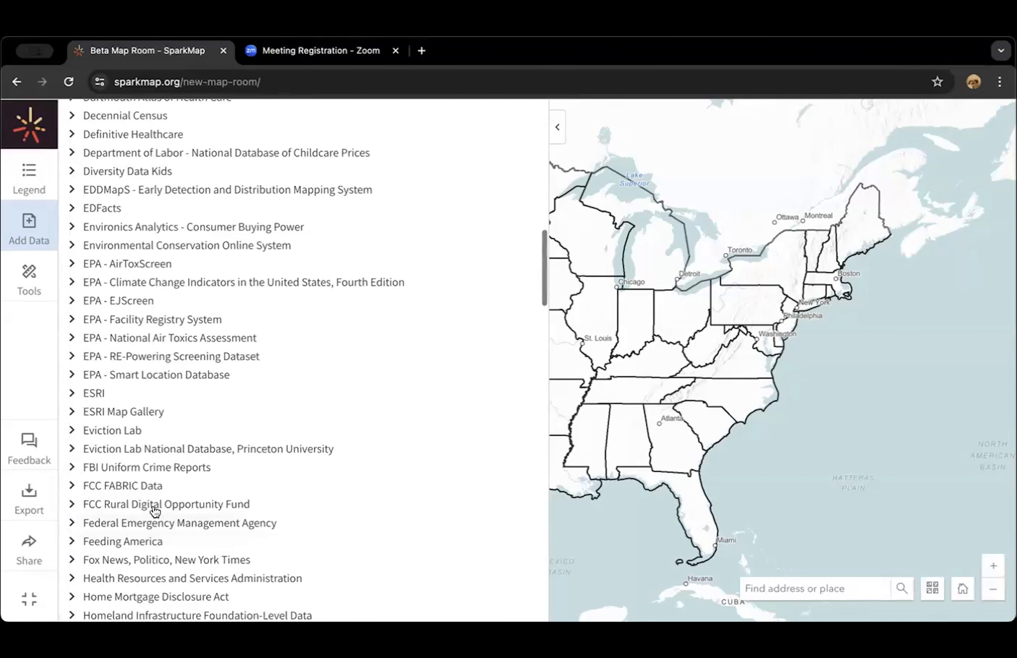
click(112, 487)
scroll(181, 476, down, 12)
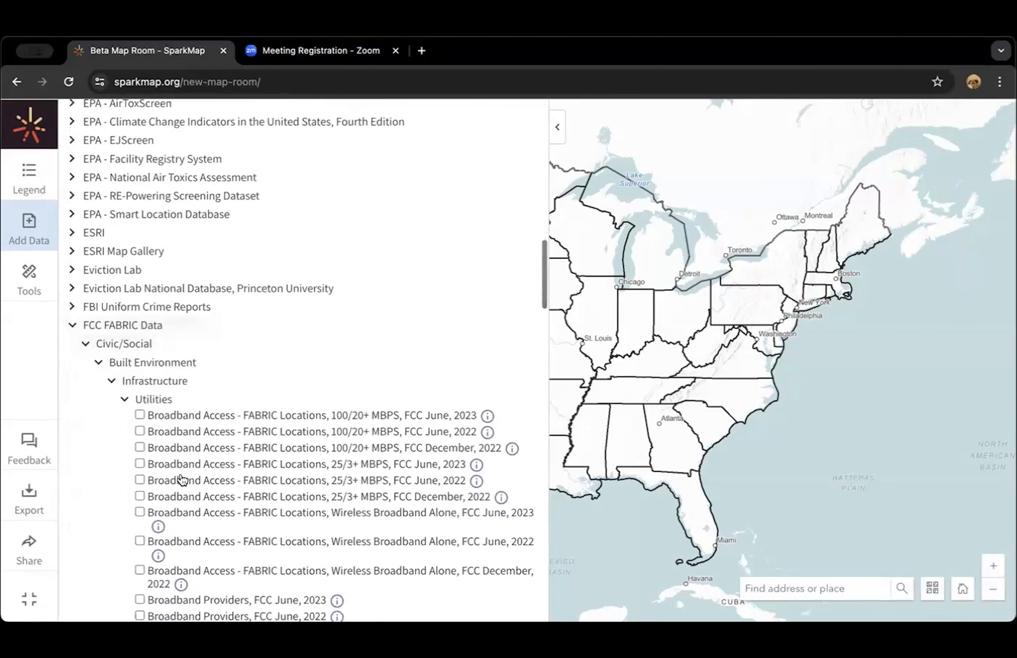
scroll(179, 473, down, 2)
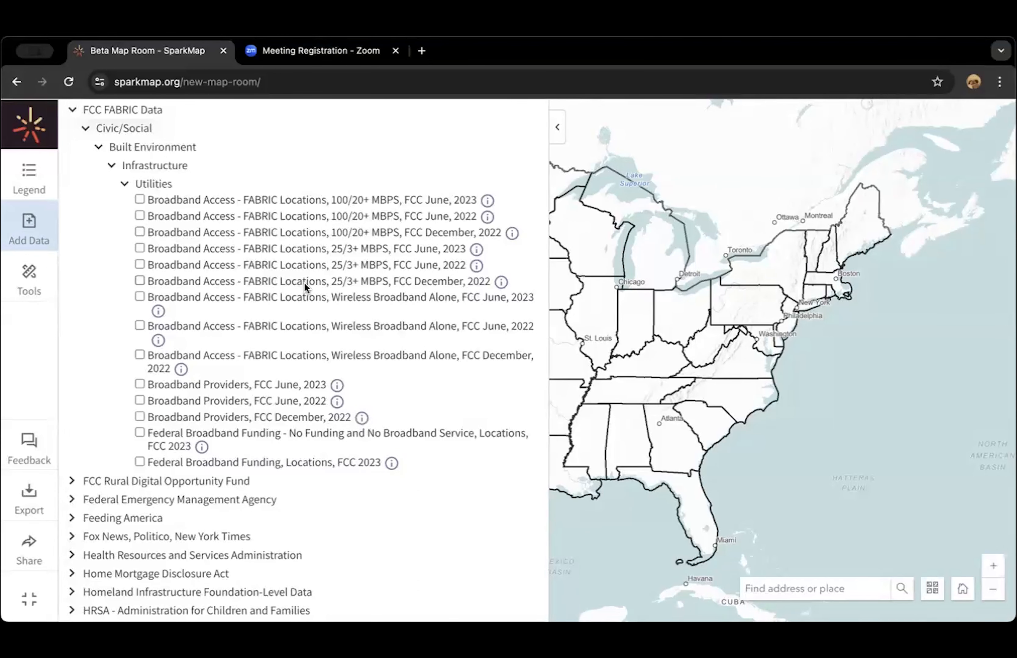
Return to the start of the data finder and close the listing of data organized by source
scroll(304, 282, up, 7)
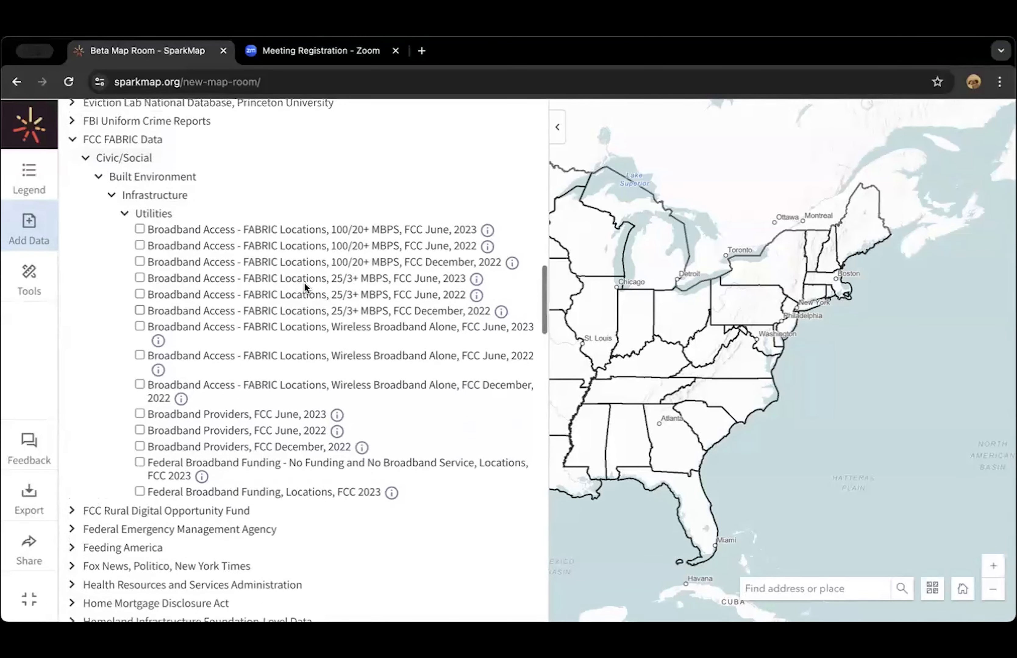
scroll(305, 287, up, 6)
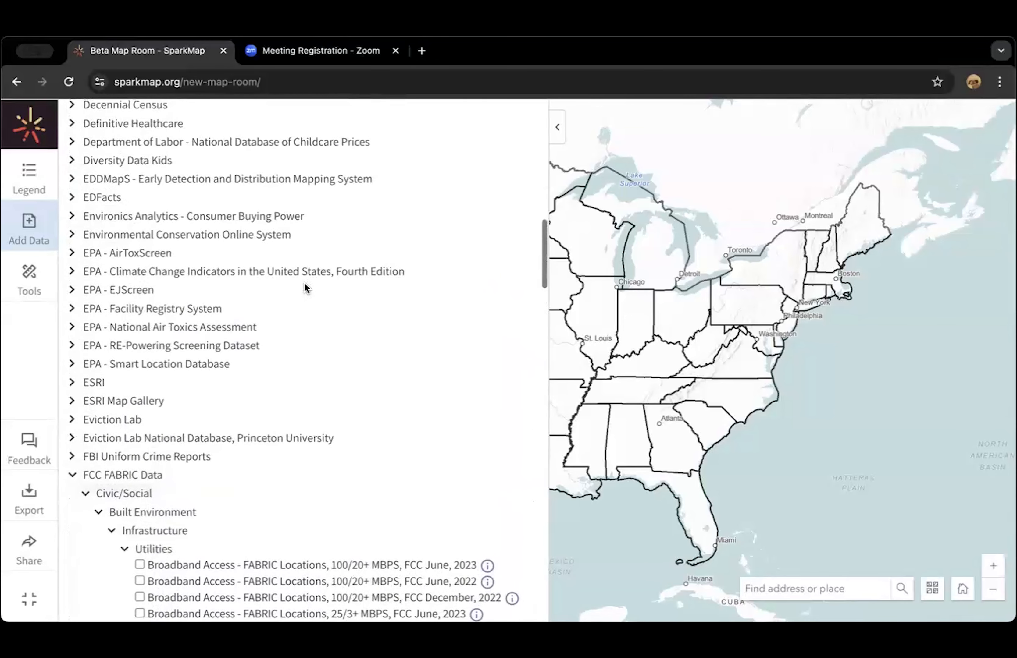
scroll(305, 287, up, 12)
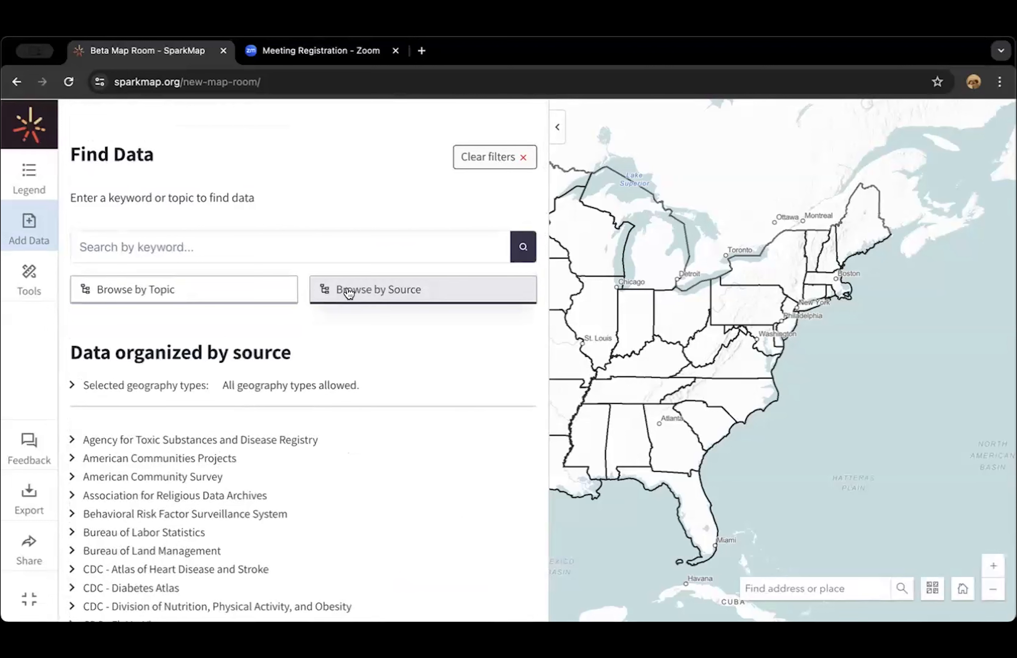
click(415, 295)
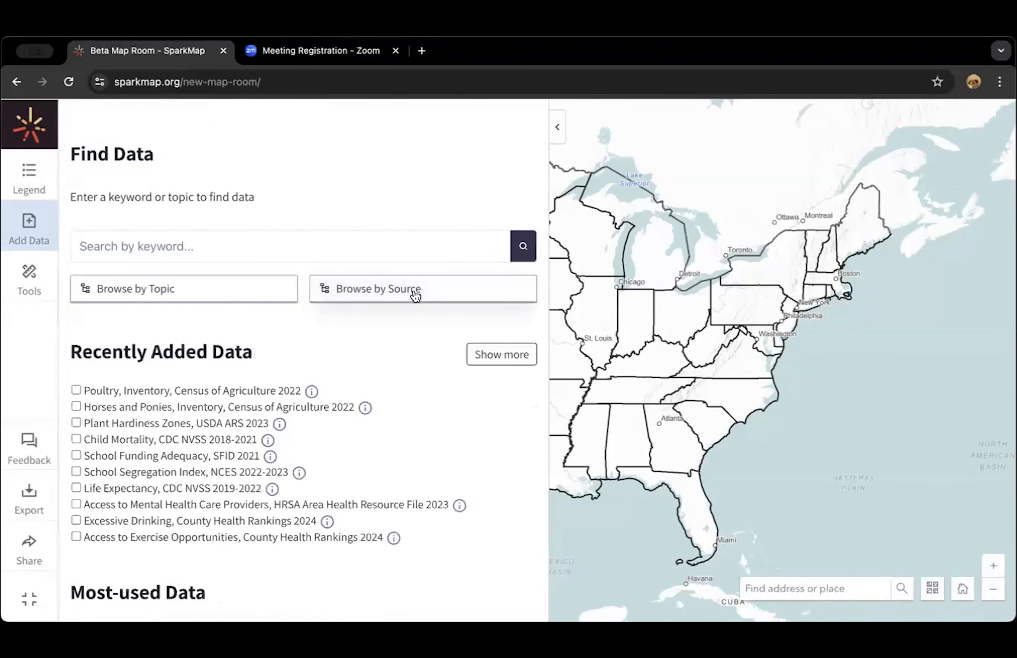
Search the map data for the keyword "broadband" and look over the matching datasets
click(266, 239)
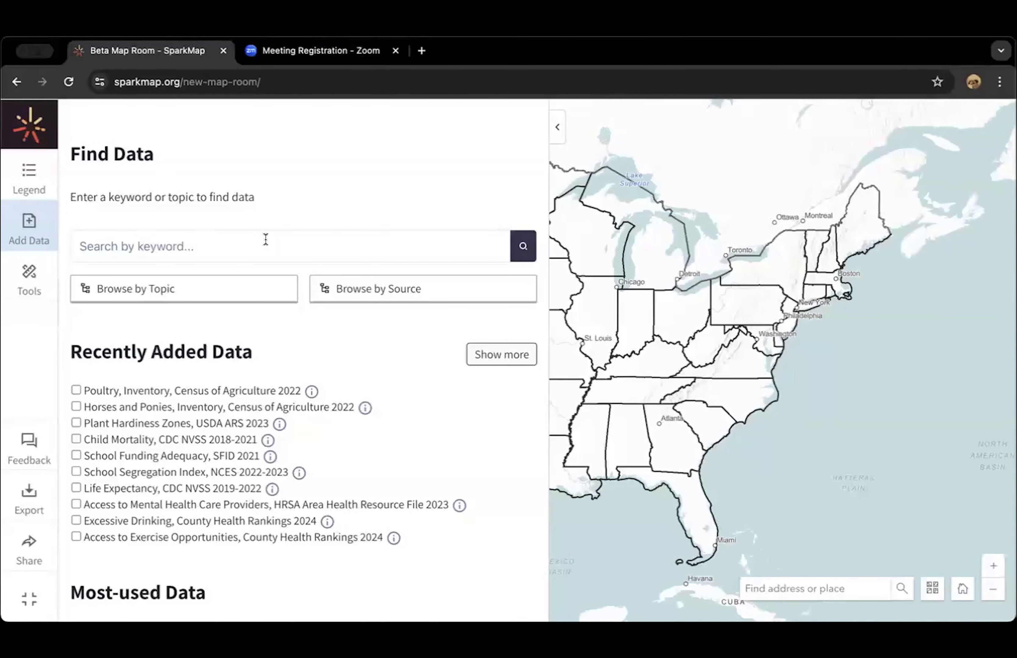
text(broadband)
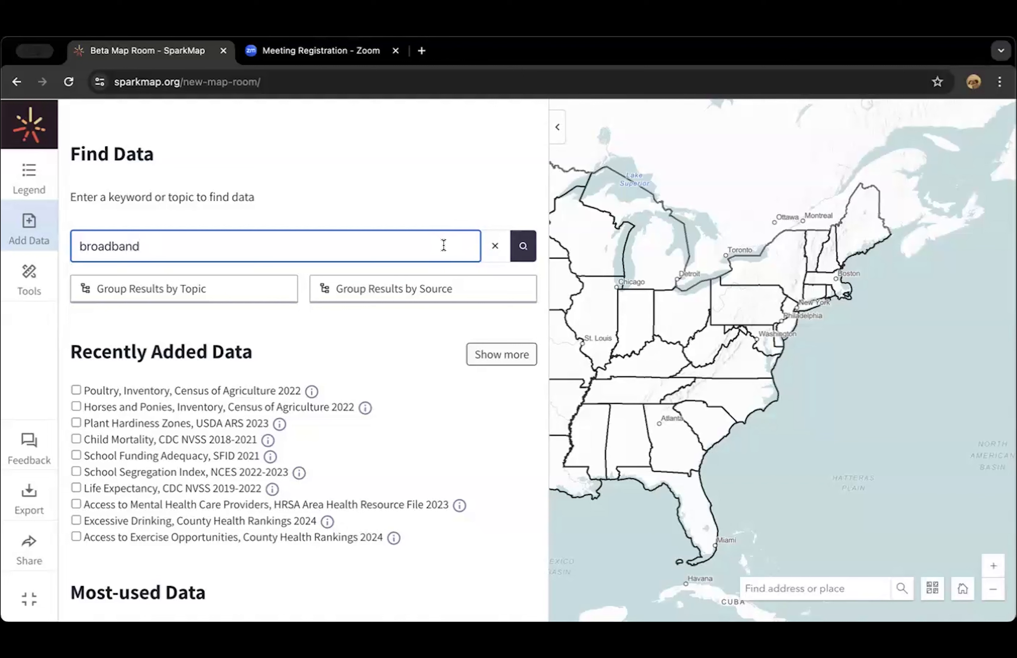
click(524, 247)
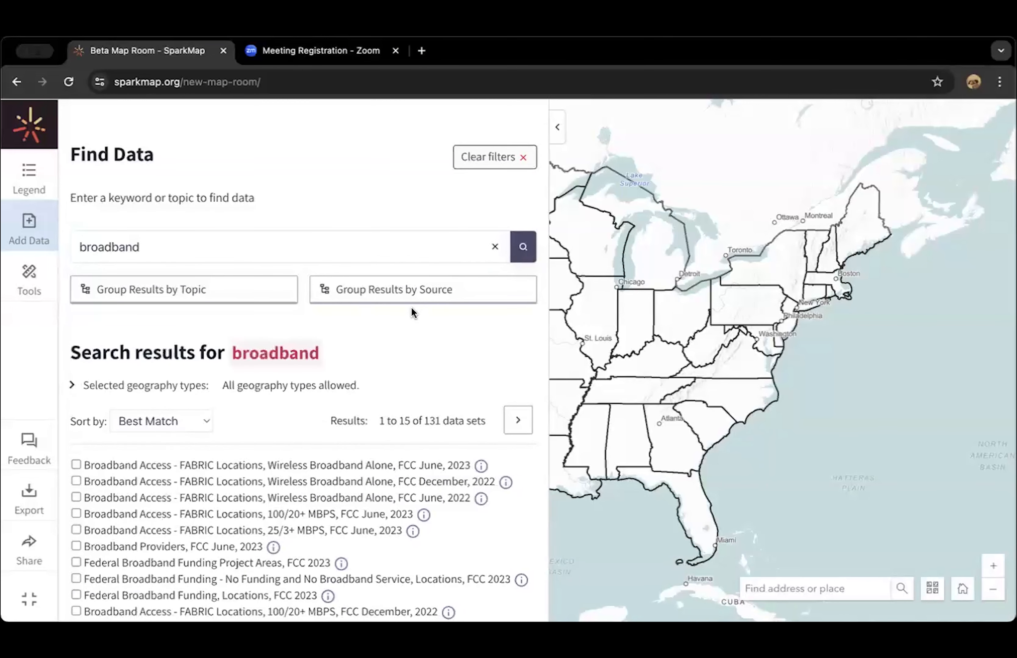
scroll(411, 307, down, 3)
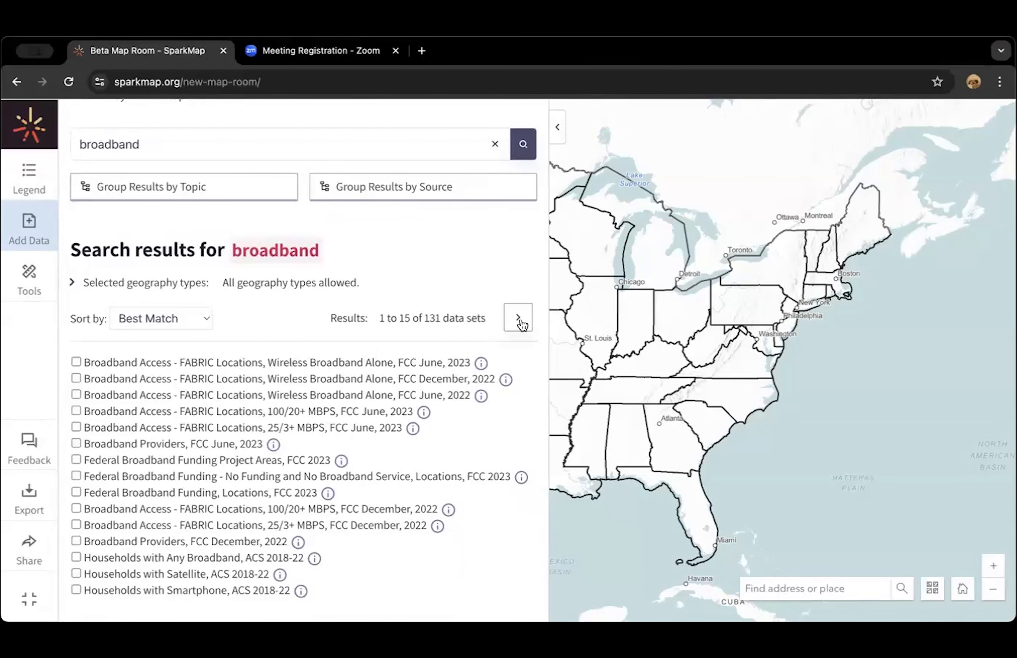
Read the layer information for Households with Any Broadband, ACS 2018-22, and close it
click(314, 560)
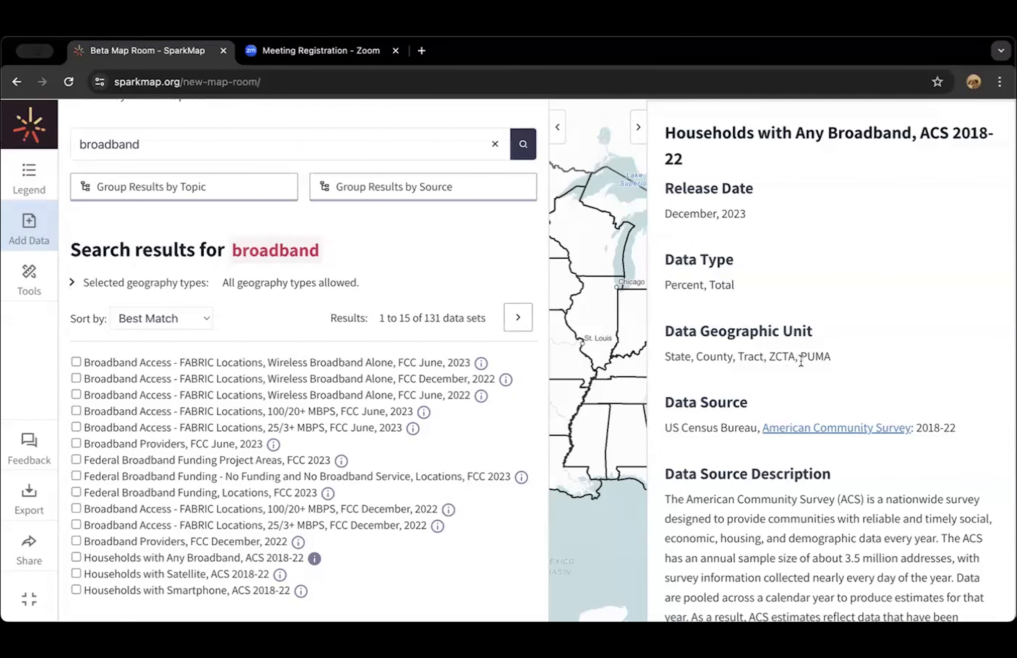
scroll(801, 361, down, 4)
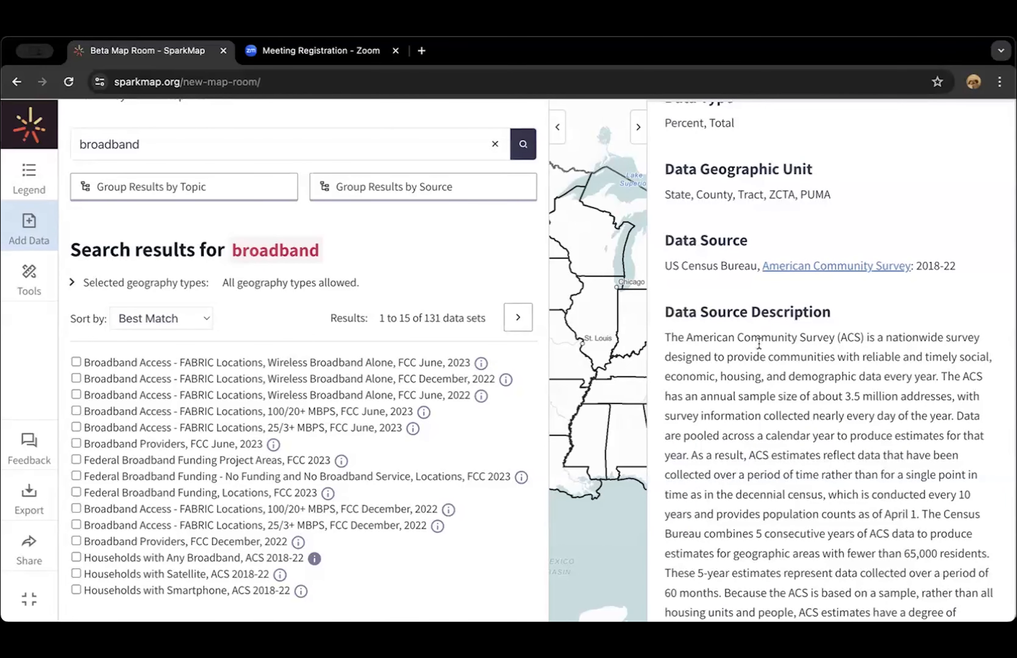
scroll(759, 342, up, 1)
scroll(758, 342, up, 4)
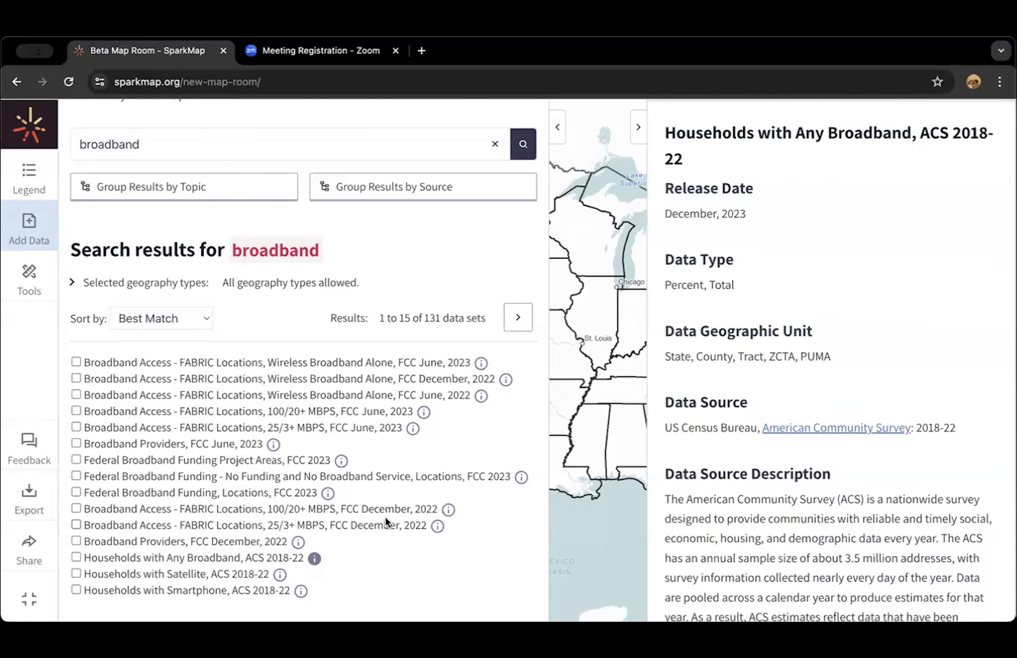
click(641, 131)
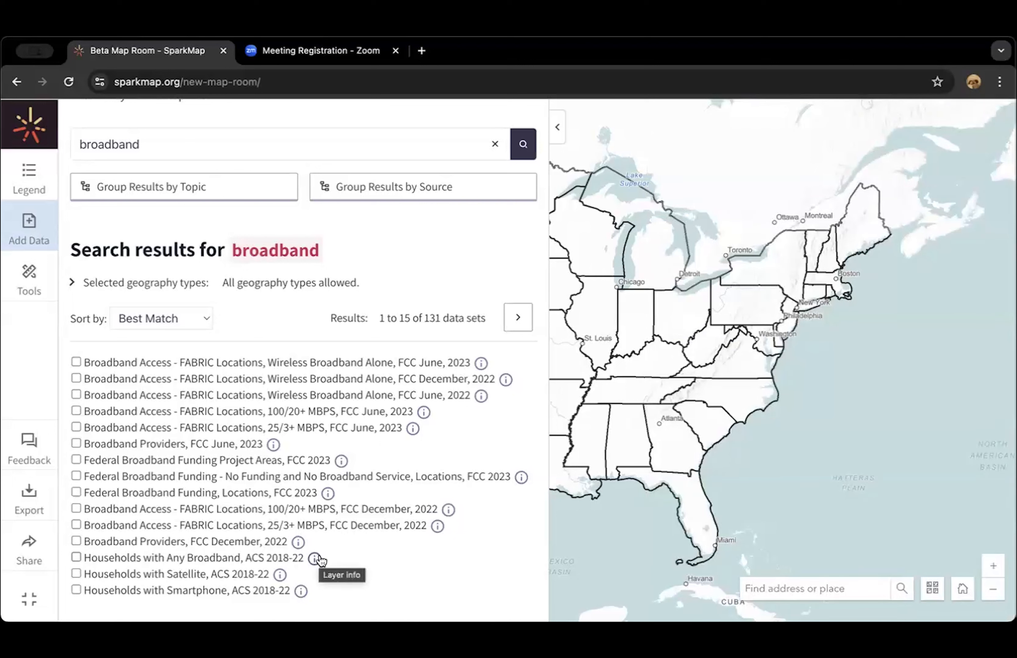
Add the Households with Any Broadband, ACS 2018-22 layer to the map and show its legend
click(76, 558)
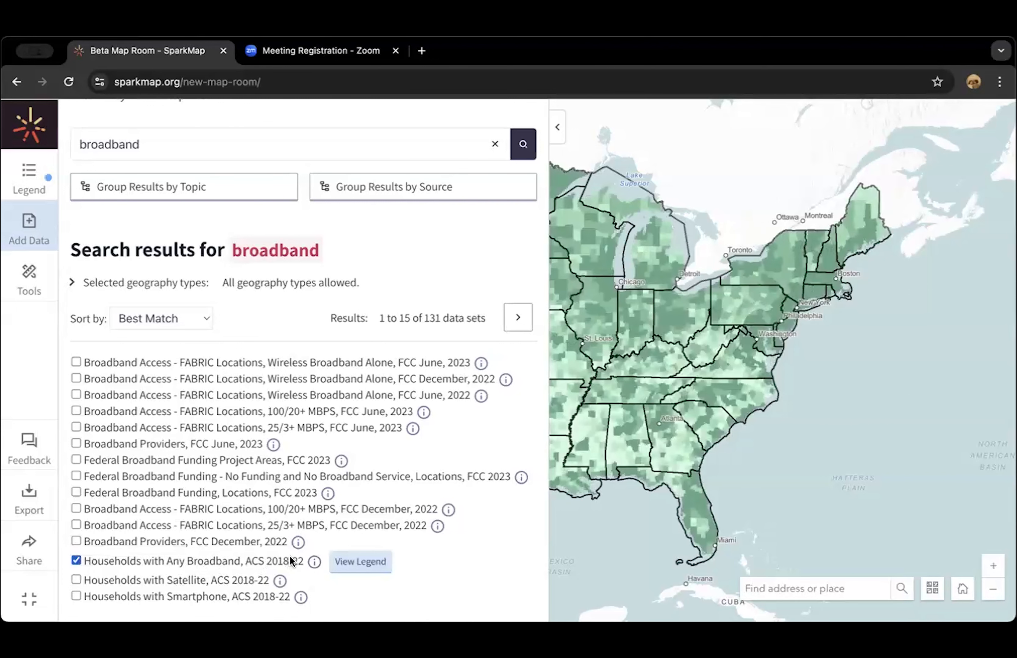
click(361, 562)
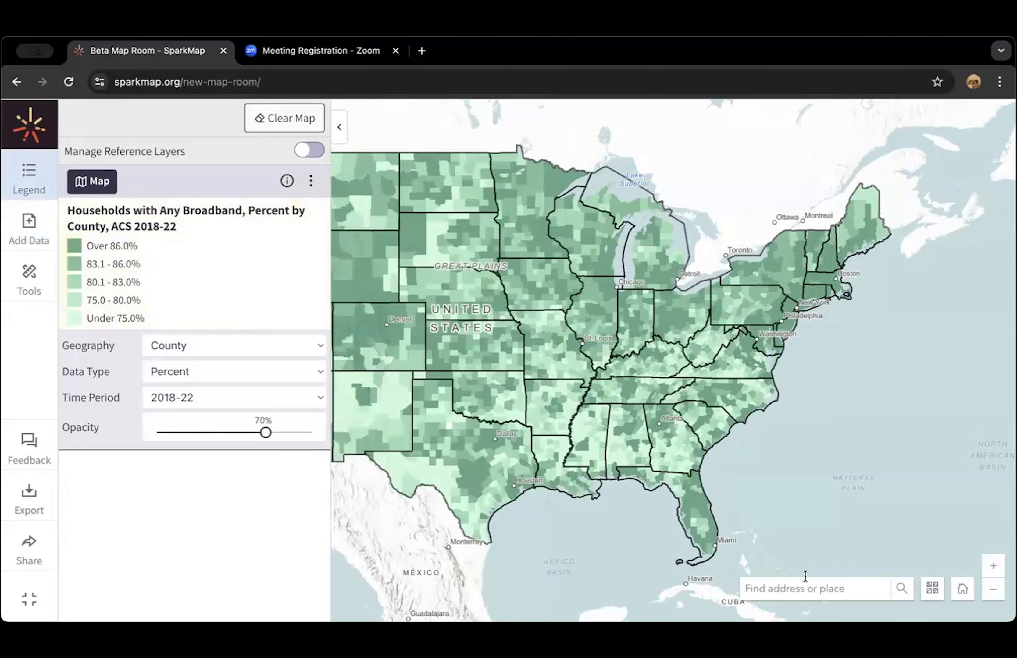
Locate Morgan County, AL, USA on the map using the address or place search
click(804, 590)
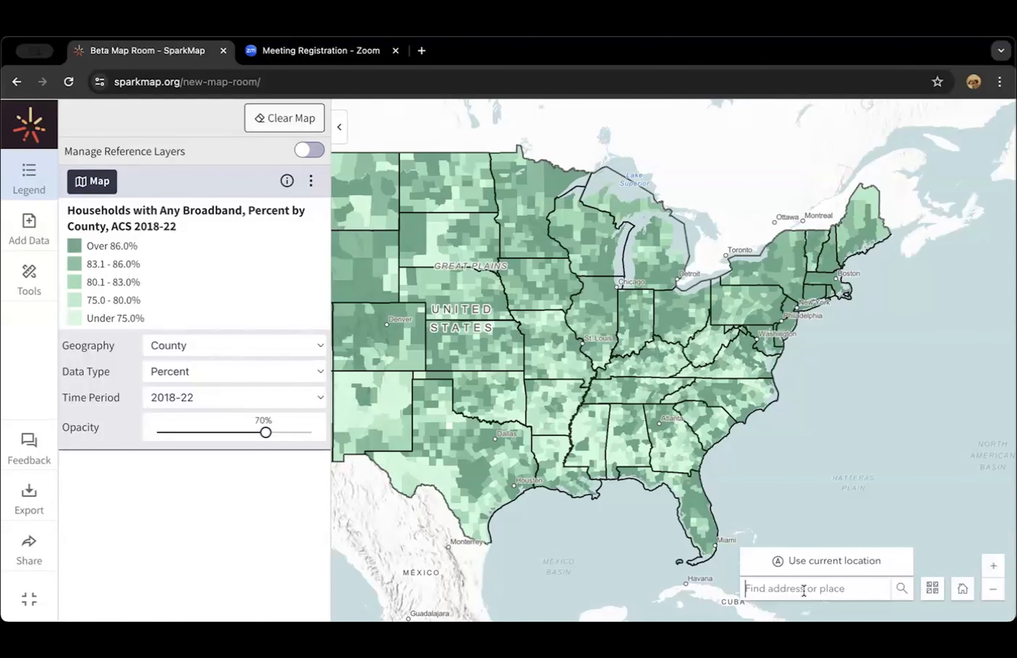
text(M)
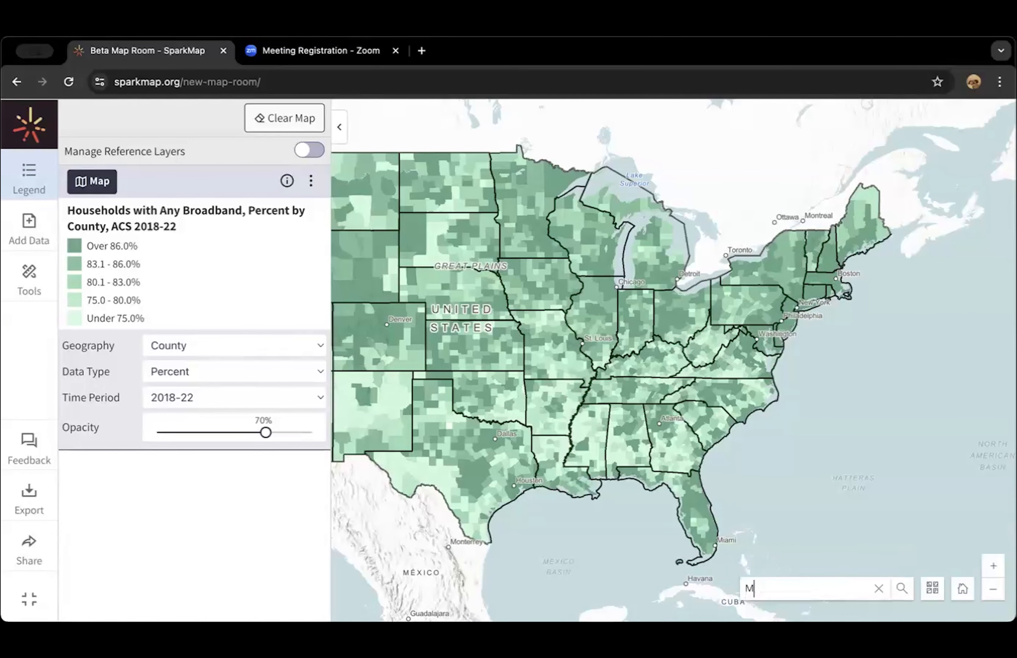
text(organ County)
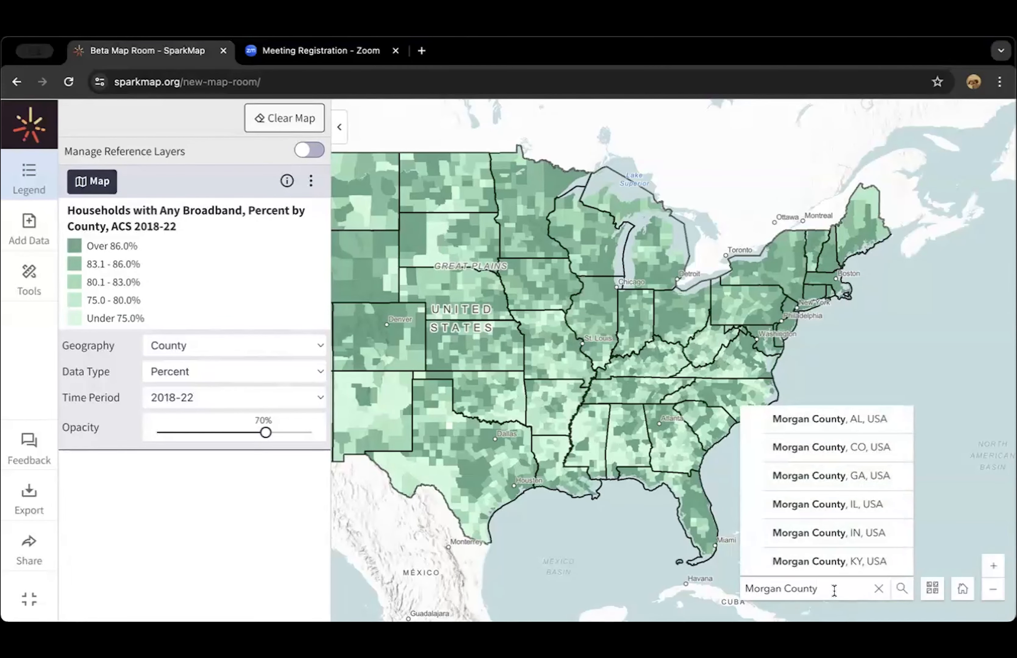
text(, AL)
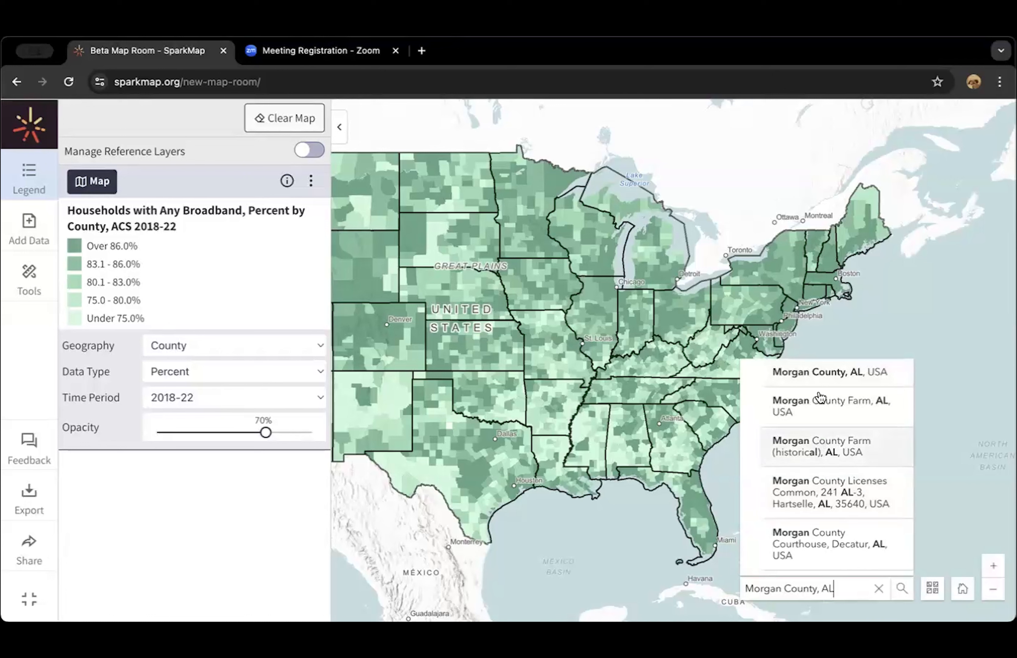
click(807, 375)
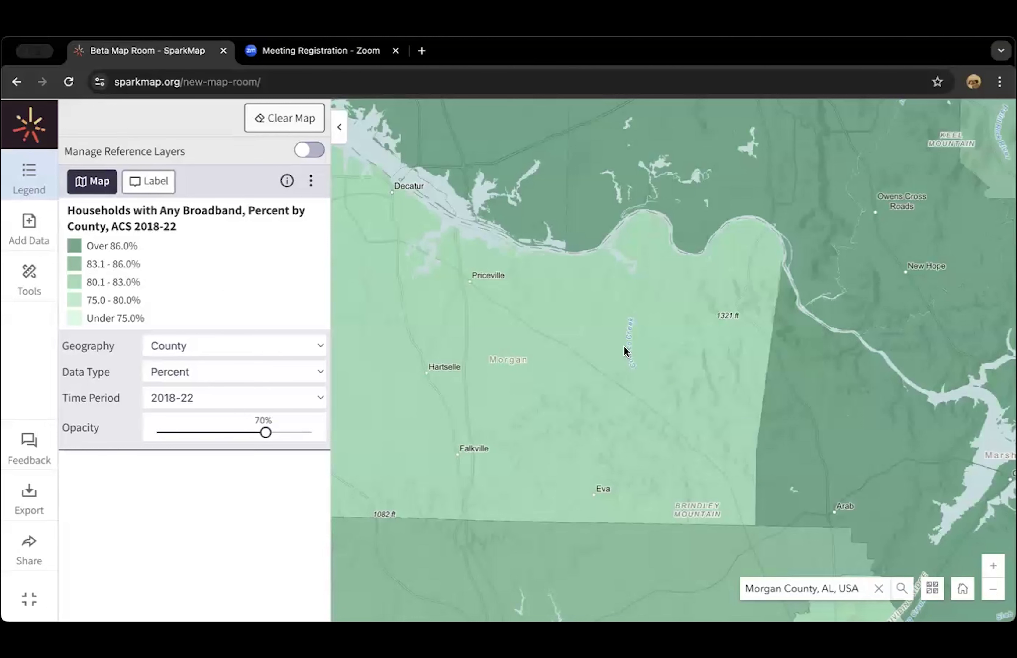
Set the geography of the Households with Any Broadband layer to ZCTA for the Morgan County area
drag(612, 343, 710, 323)
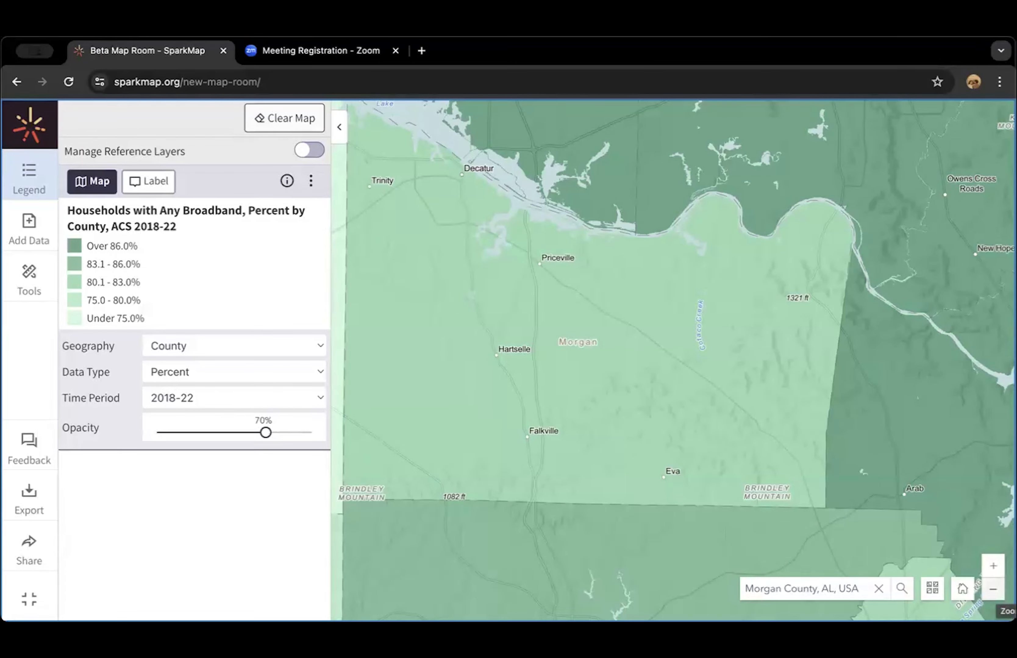
click(993, 589)
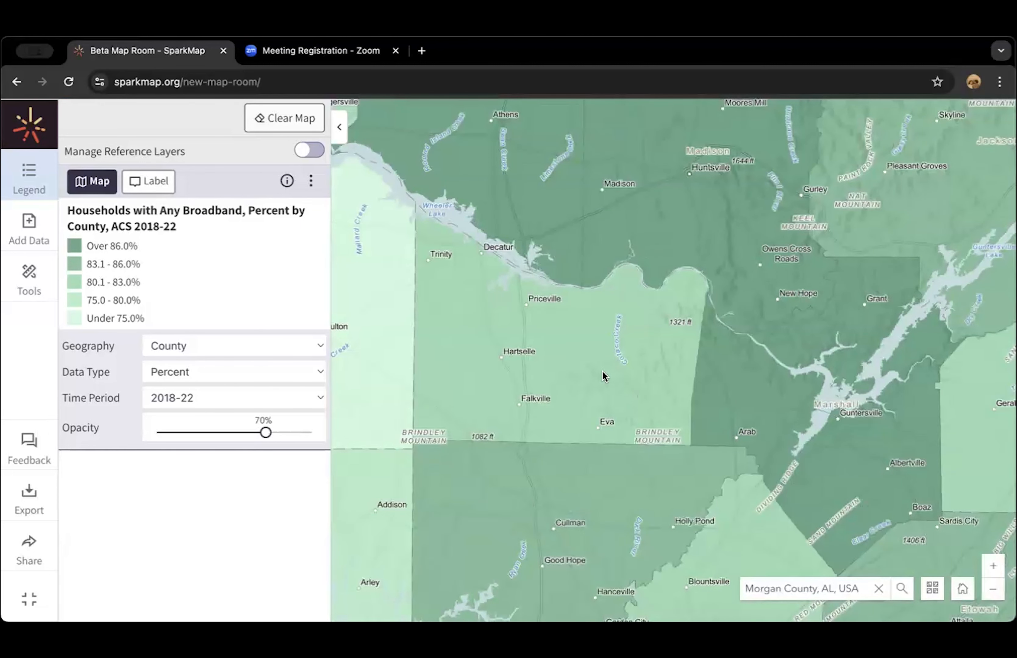
scroll(602, 372, up, 3)
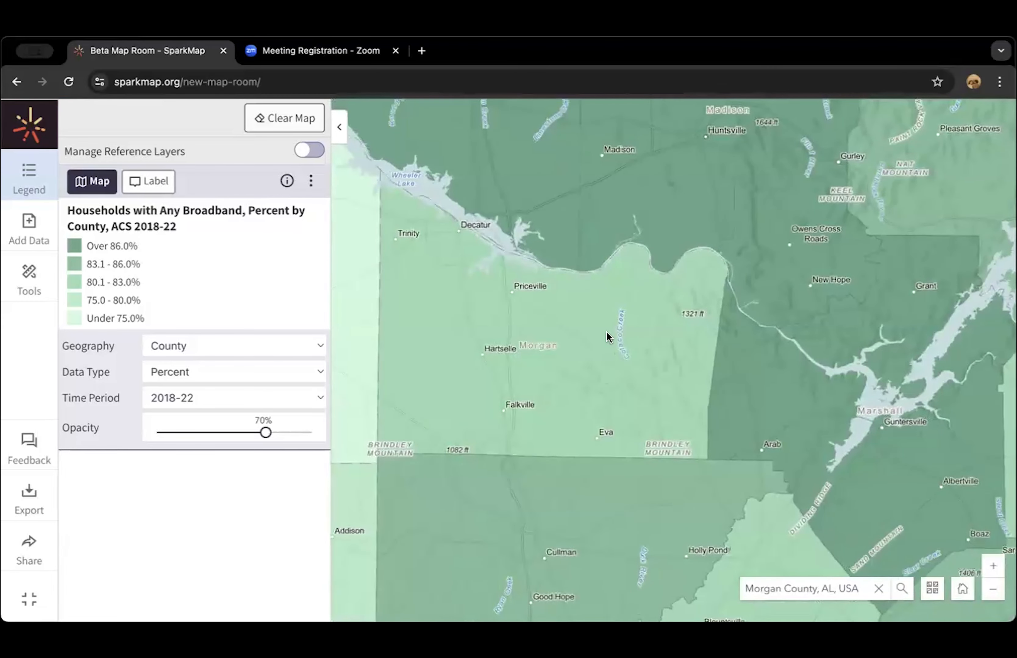
drag(606, 335, 723, 361)
scroll(660, 339, up, 2)
scroll(660, 340, up, 1)
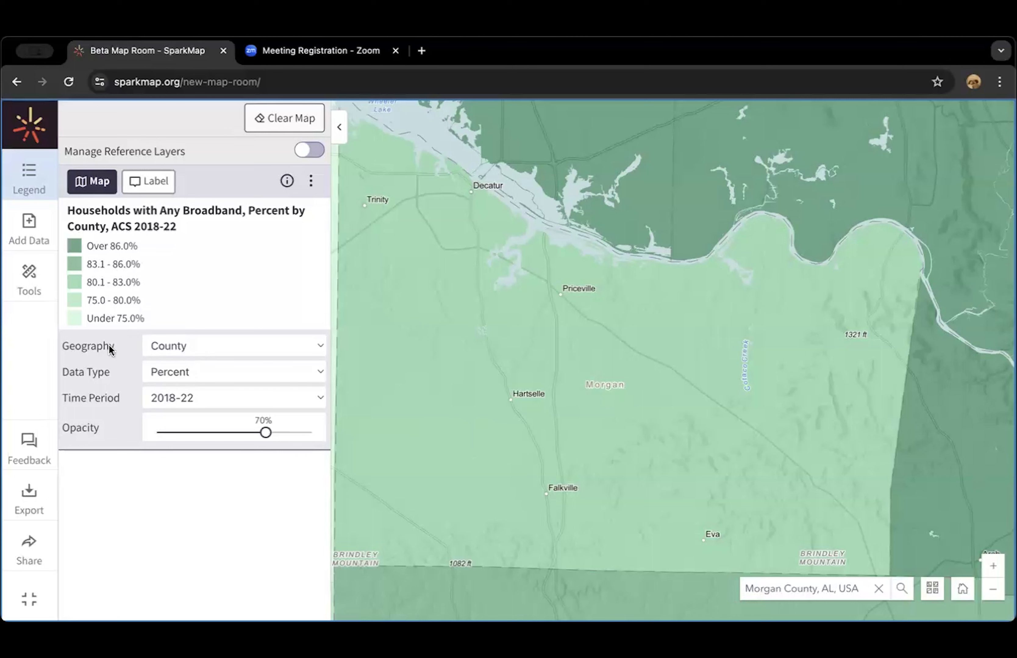
click(254, 348)
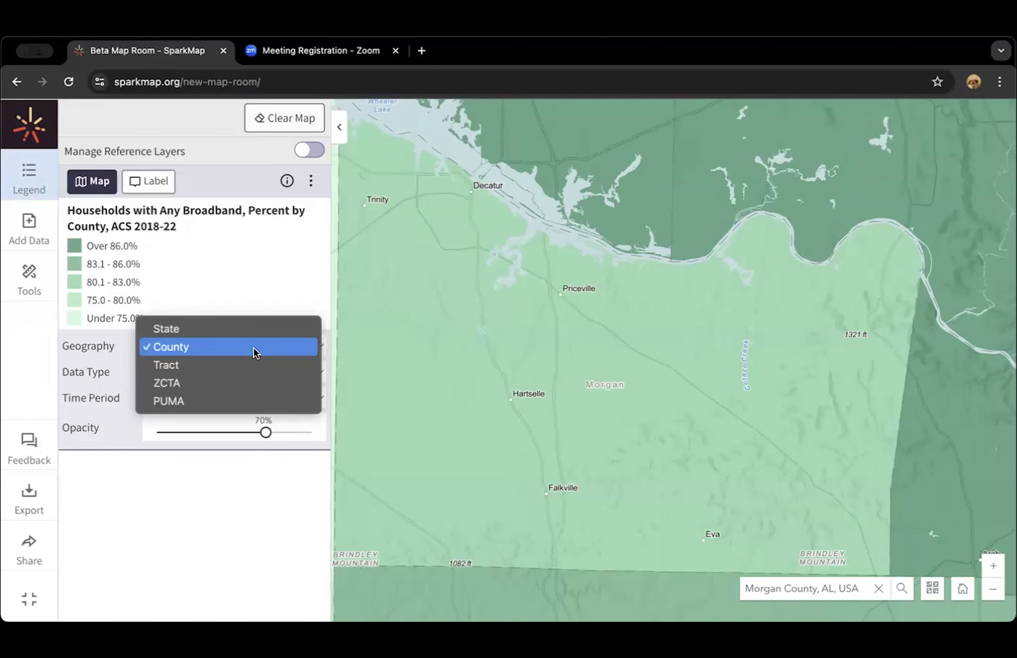
click(247, 379)
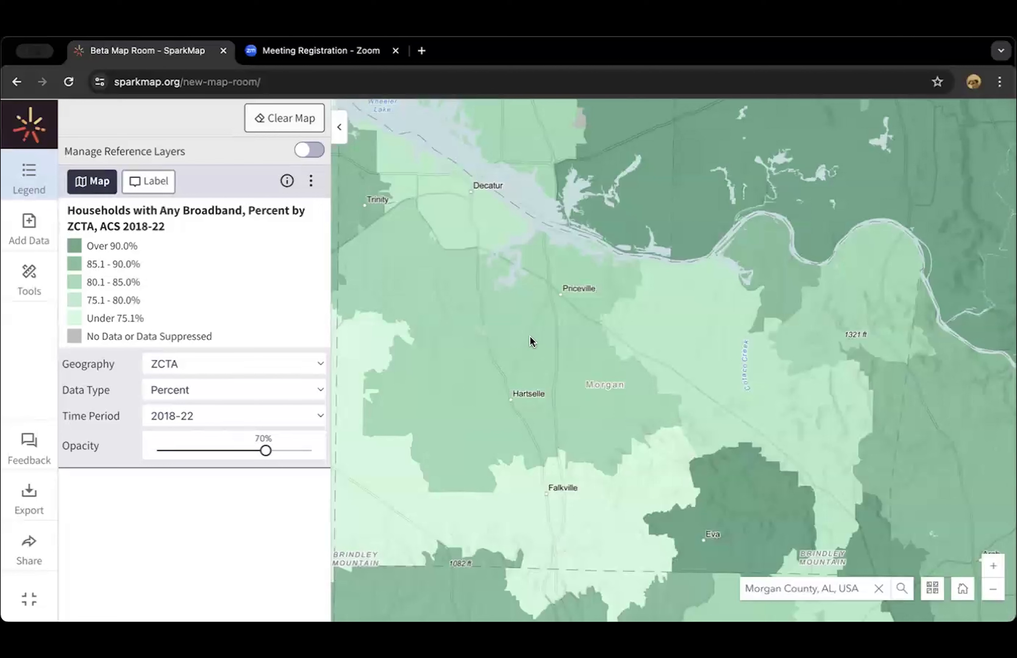
Inspect the broadband details of the Hartselle and Falkville ZCTAs in a docked pop-up, and close it
click(534, 358)
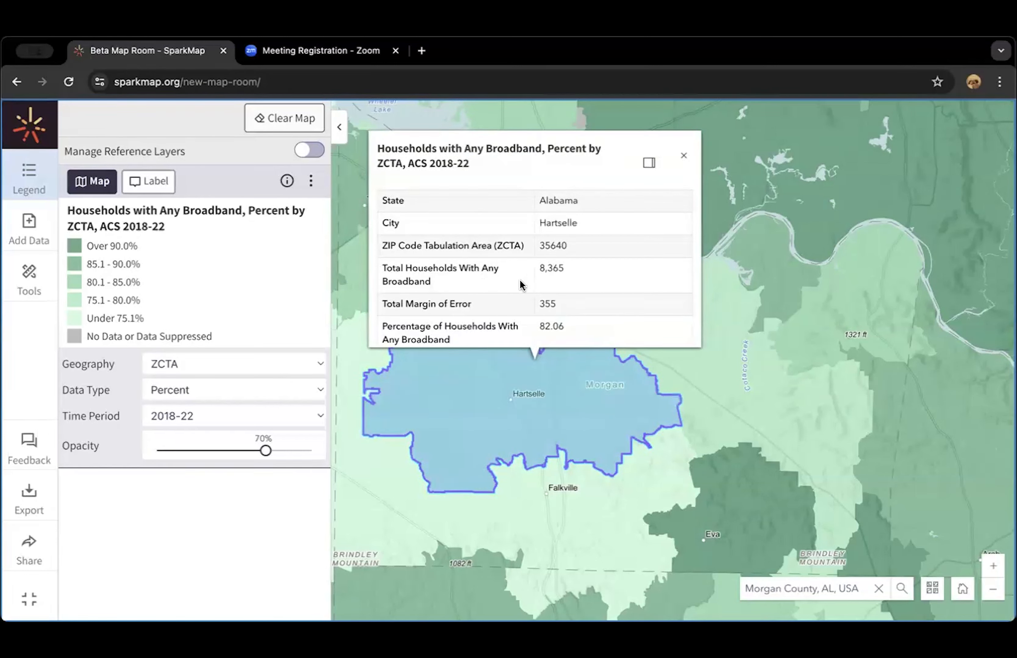
scroll(521, 284, down, 2)
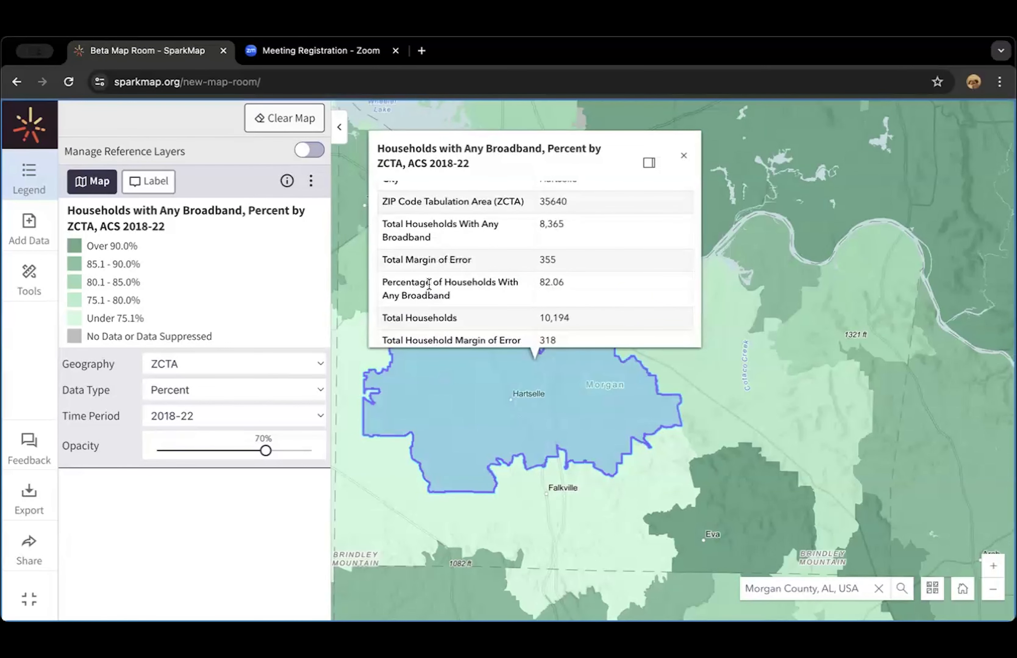
scroll(523, 284, down, 1)
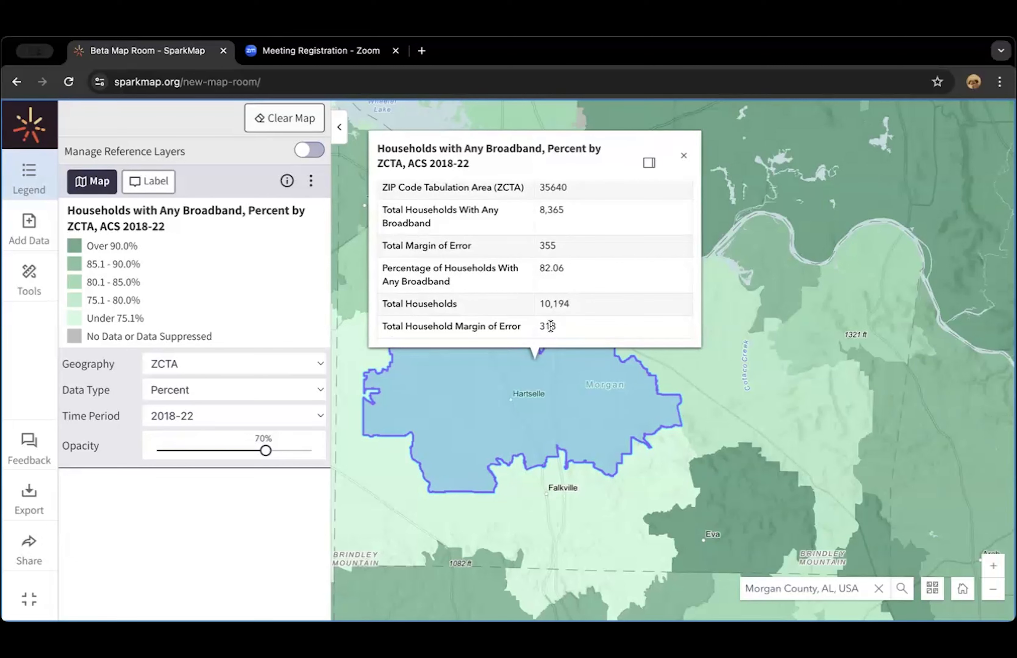
scroll(529, 291, up, 3)
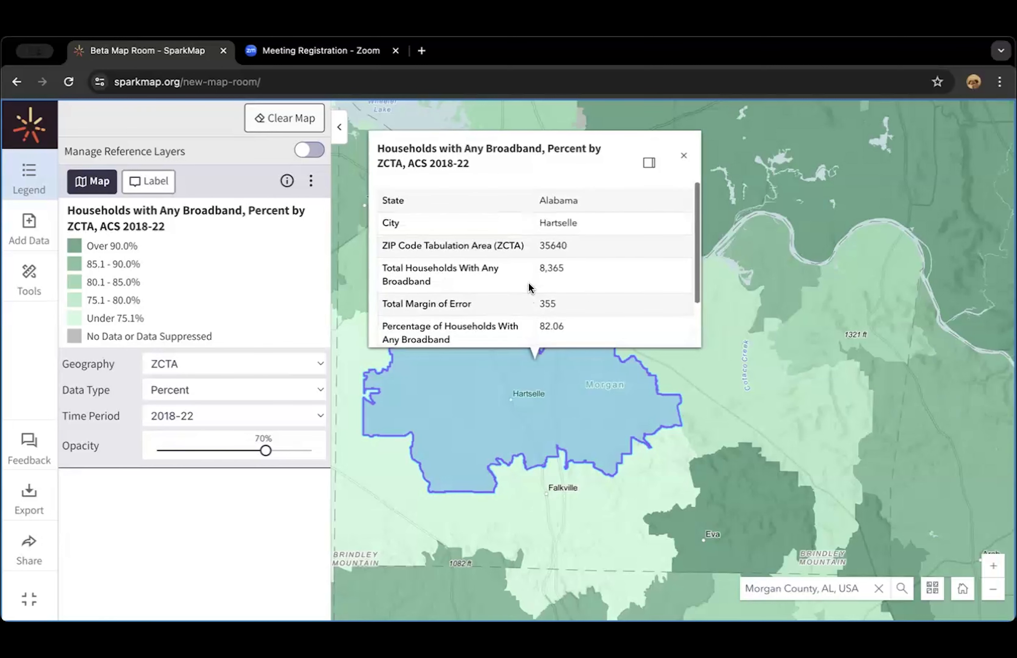
click(648, 163)
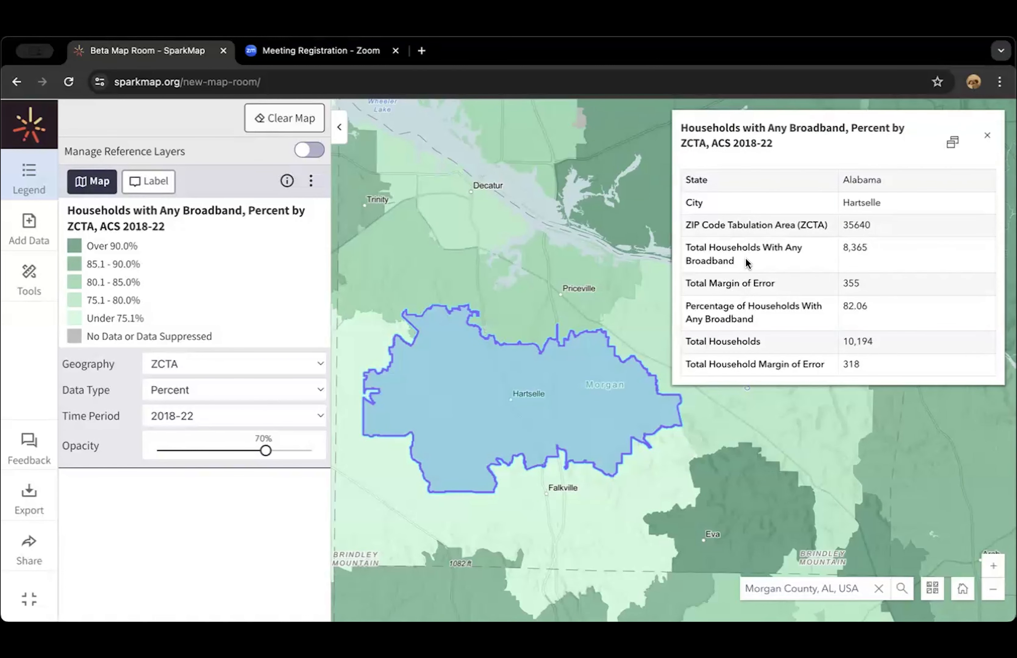
click(591, 504)
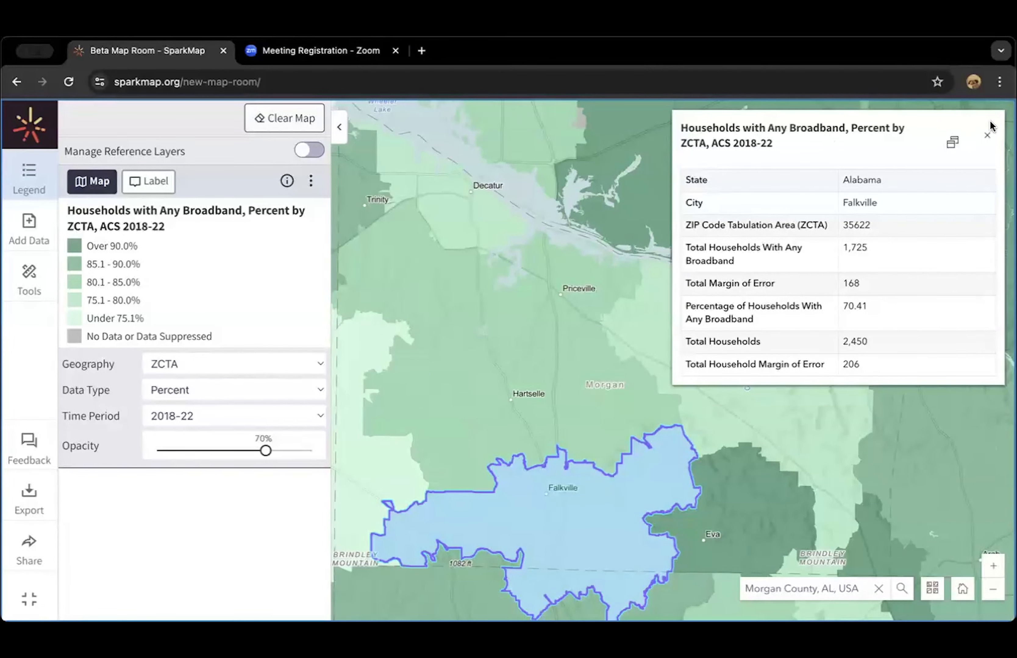
click(986, 137)
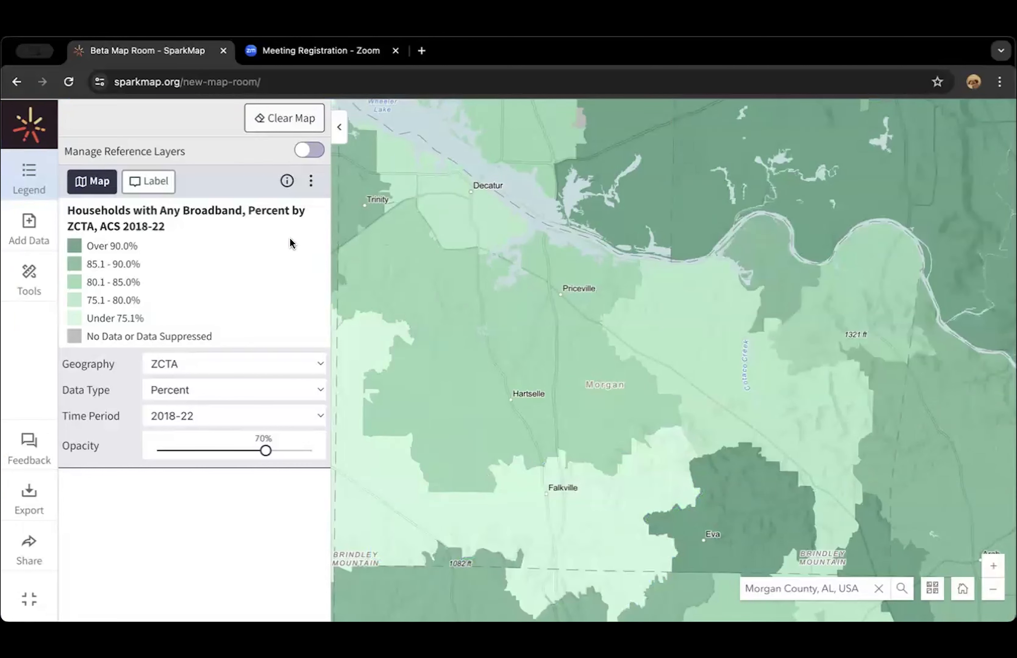
Show the percentage labels of the broadband layer on the map and hide them again
click(146, 181)
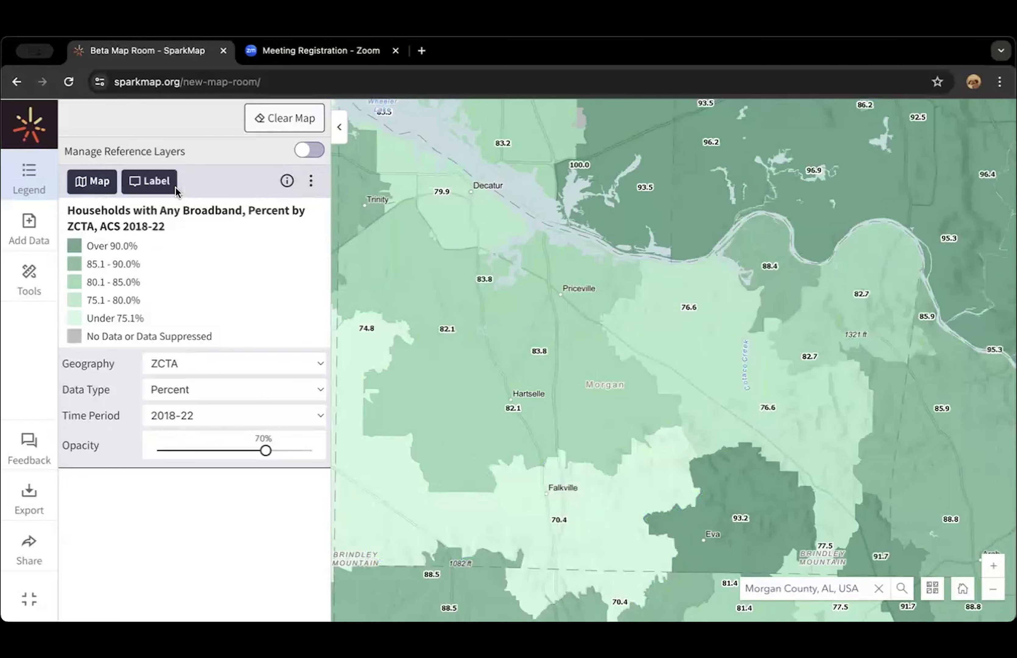
click(156, 182)
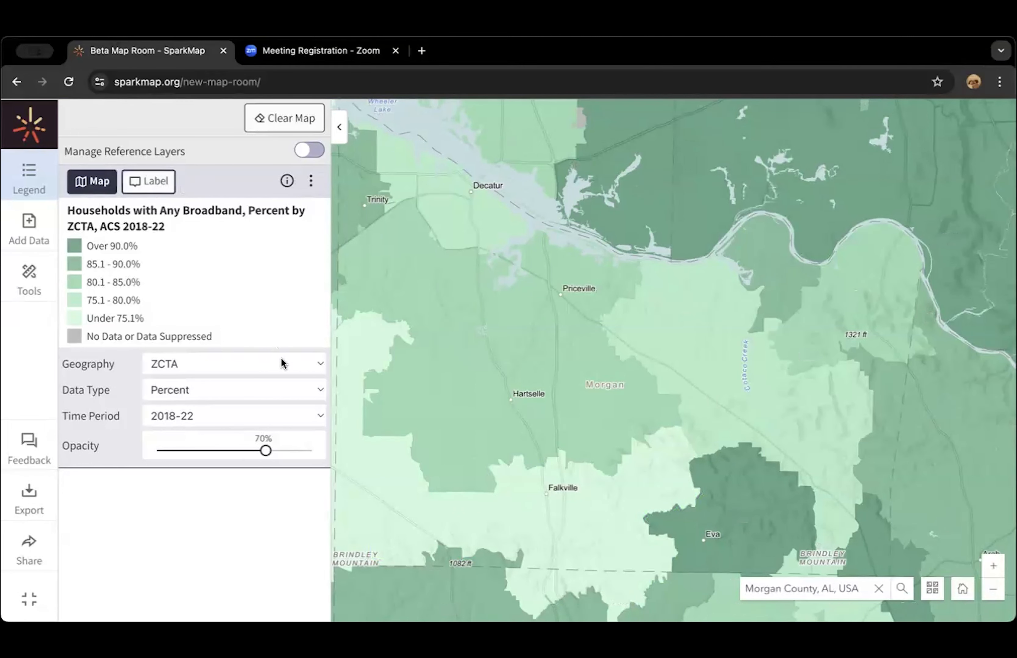
Check the broadband layer's data type options, and switch its time period to 2014-18 and back to 2018-22
click(270, 397)
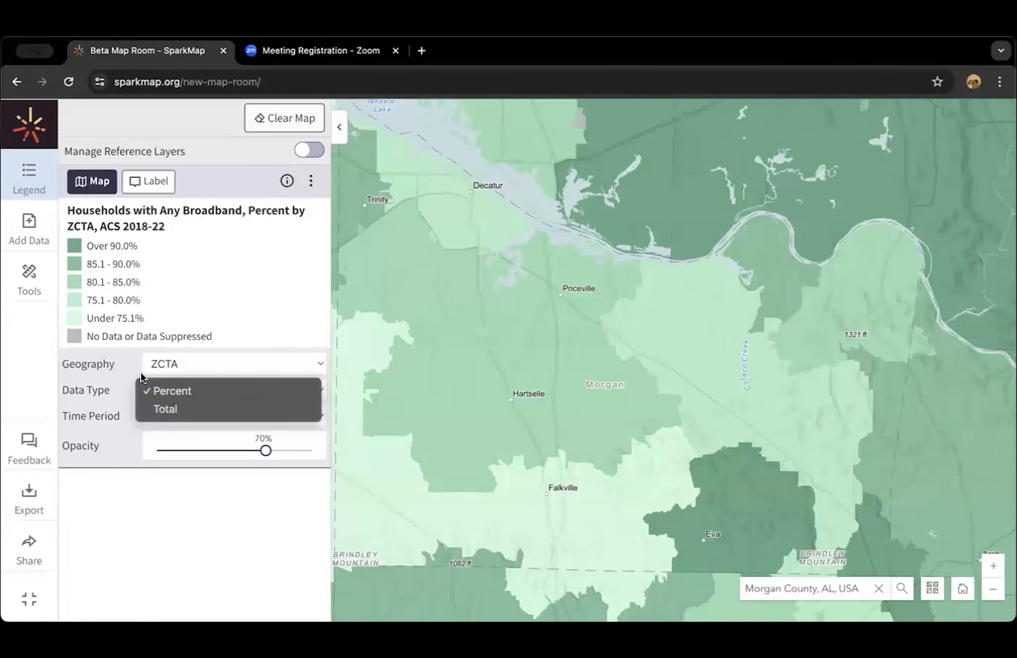
click(125, 371)
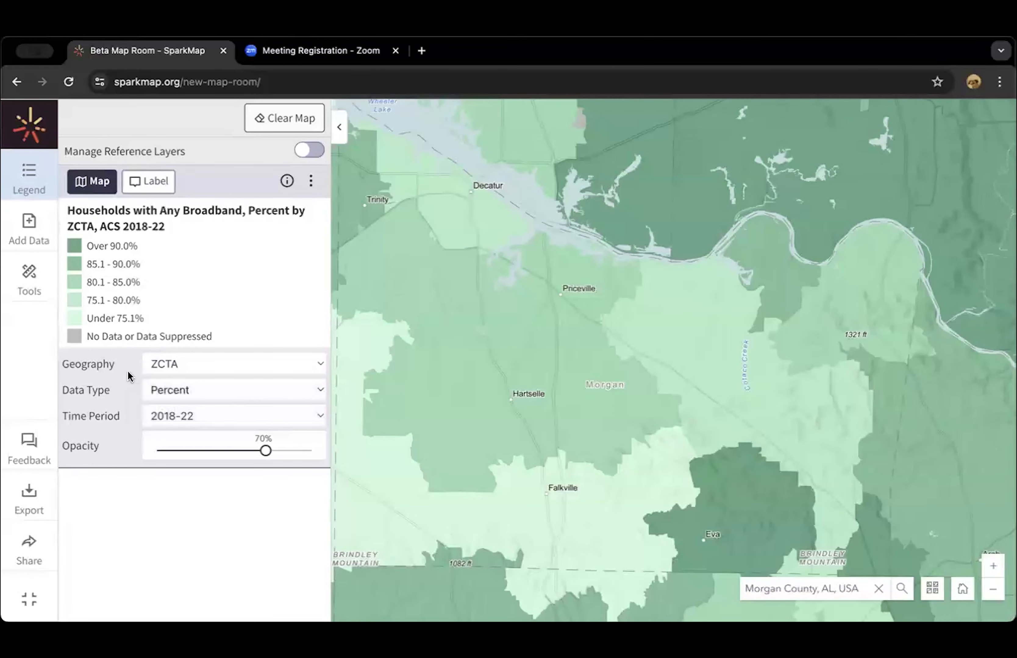
click(234, 416)
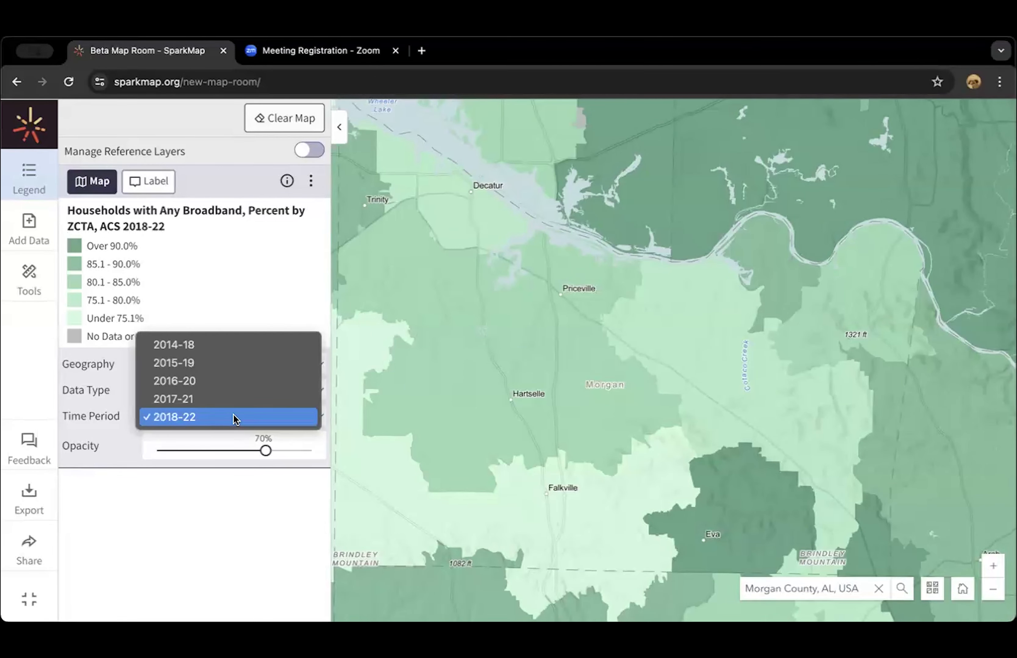
click(229, 348)
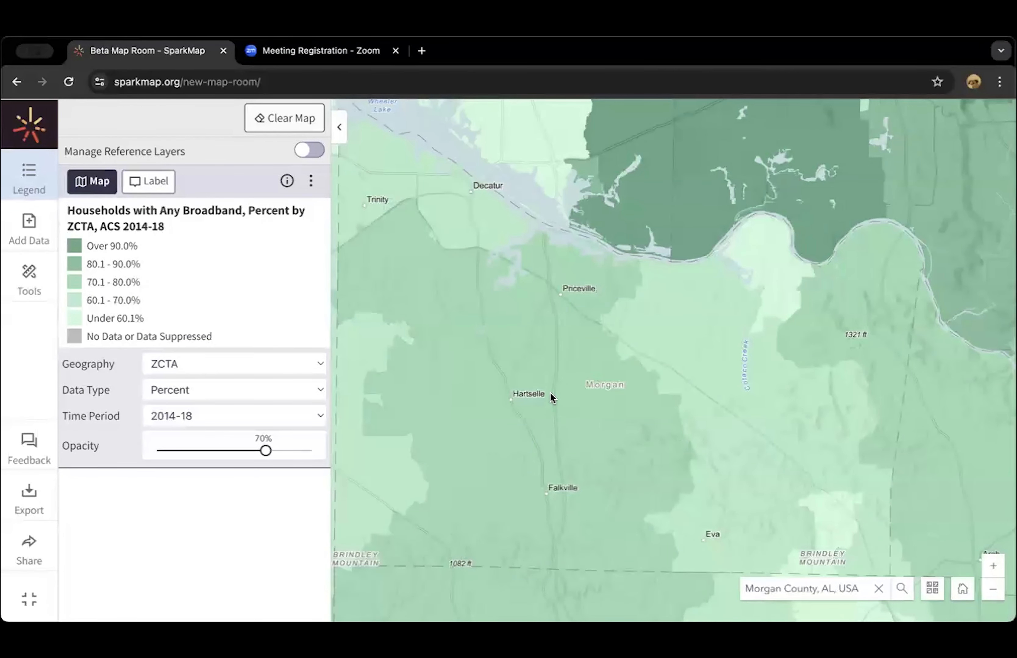
click(313, 417)
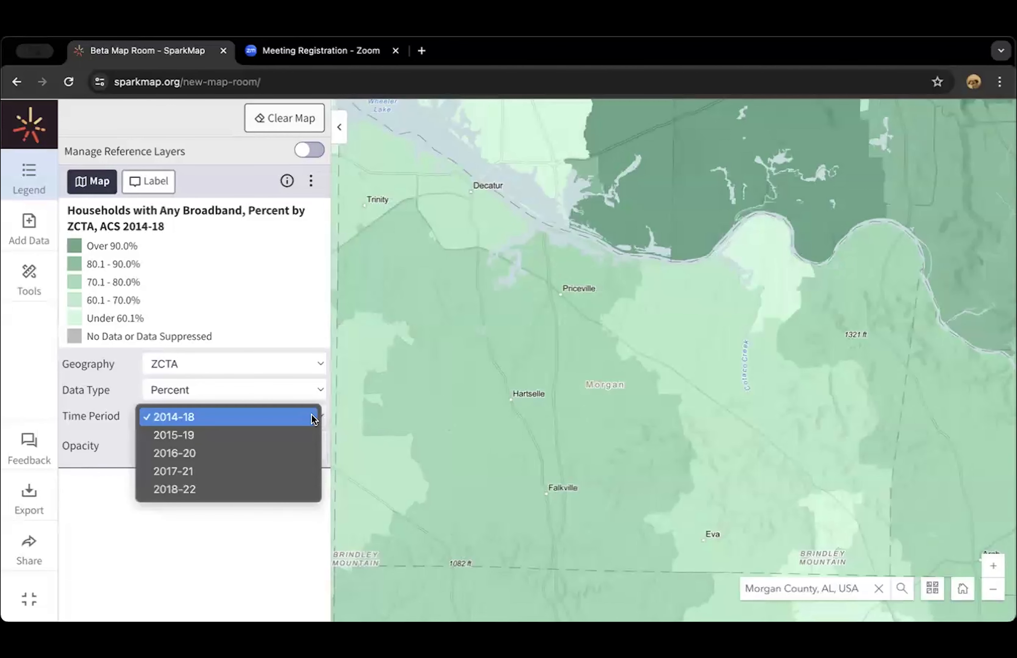
click(307, 481)
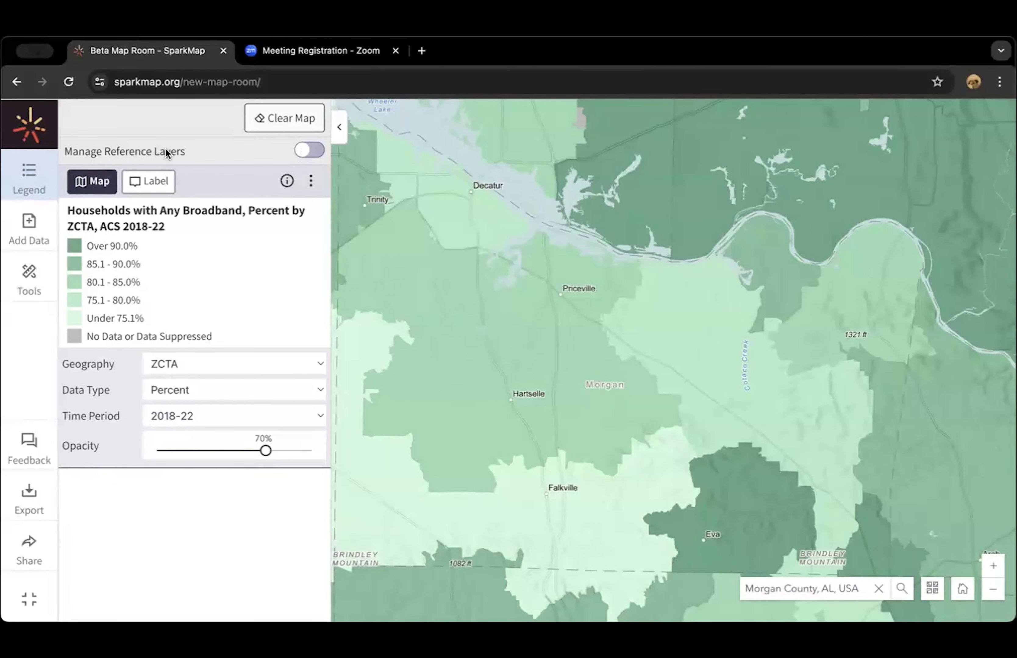
Open the reference layer controls, and show the Highways layer on the map and hide it again
click(310, 152)
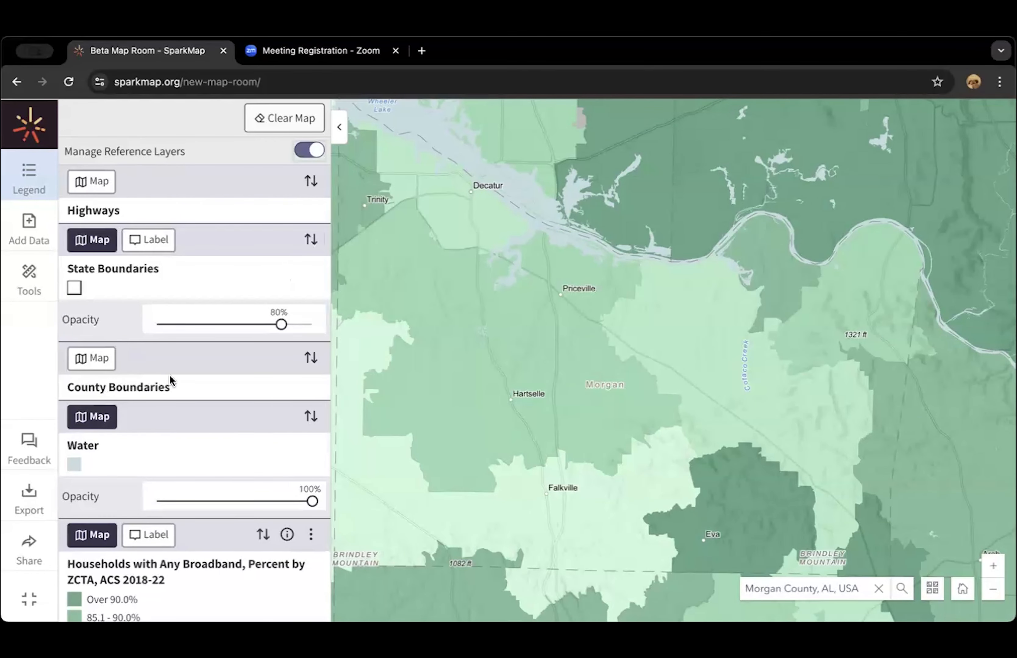
scroll(167, 384, down, 6)
scroll(165, 394, up, 6)
click(102, 182)
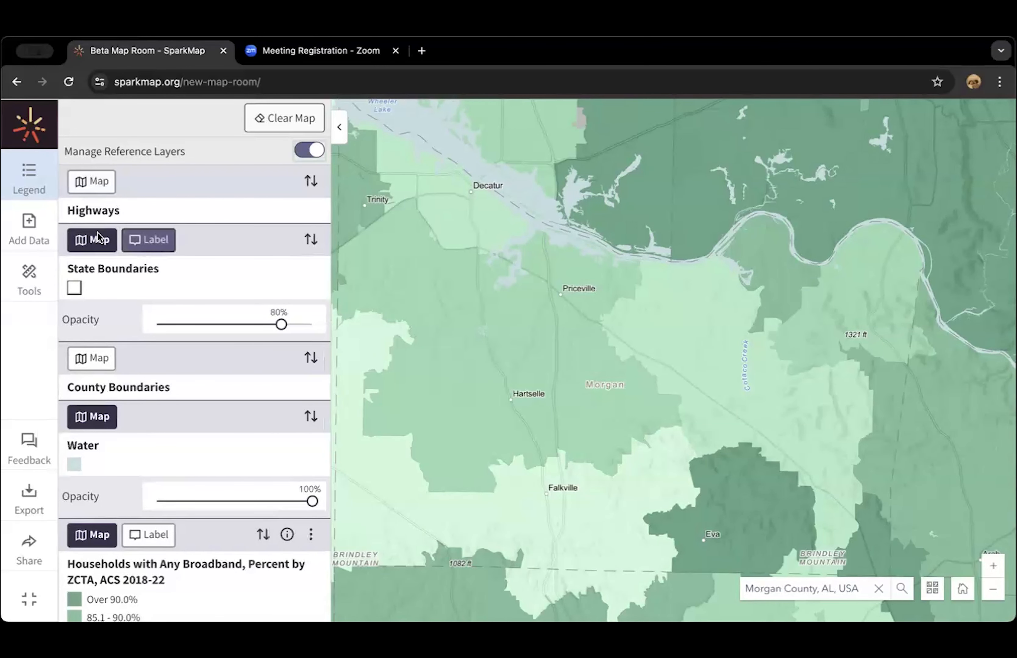
click(97, 174)
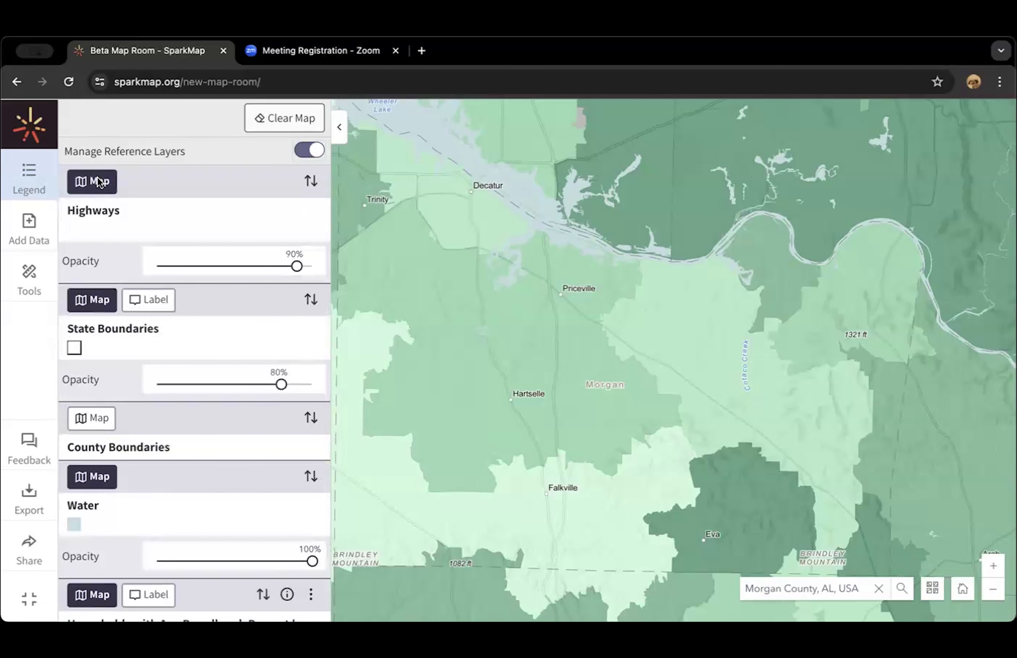
click(97, 176)
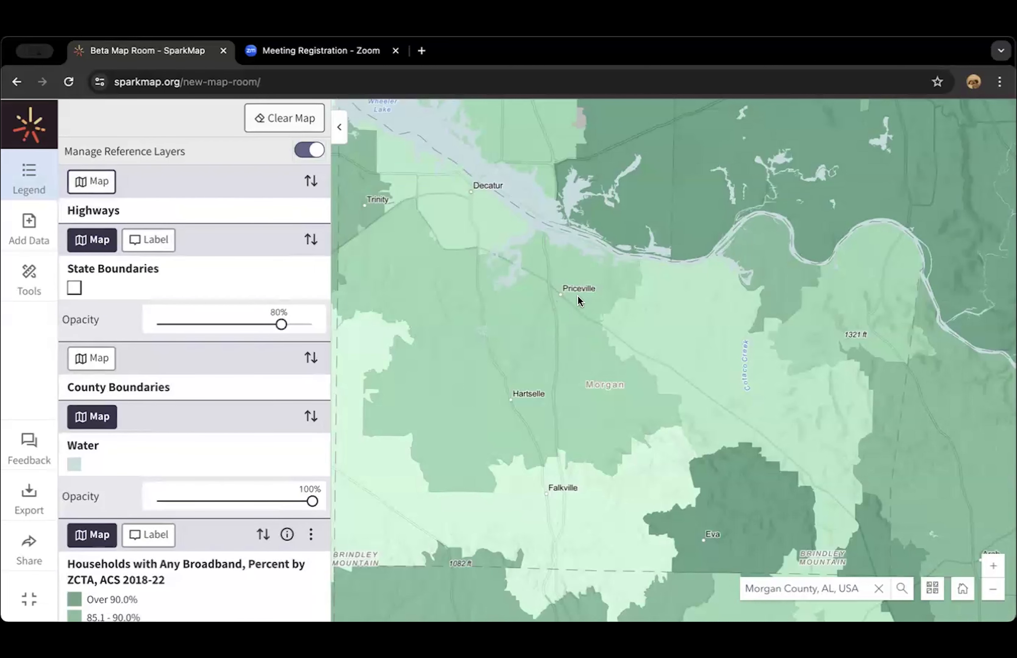
Turn on the County Boundaries reference layer, and show its county name labels and hide them again
scroll(144, 371, down, 3)
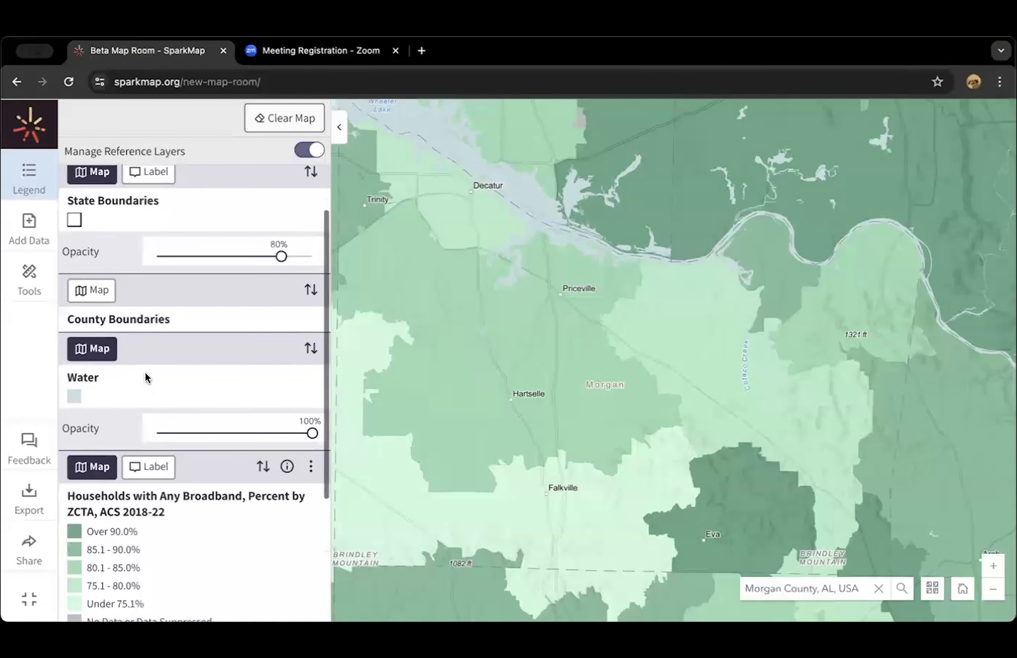
click(93, 288)
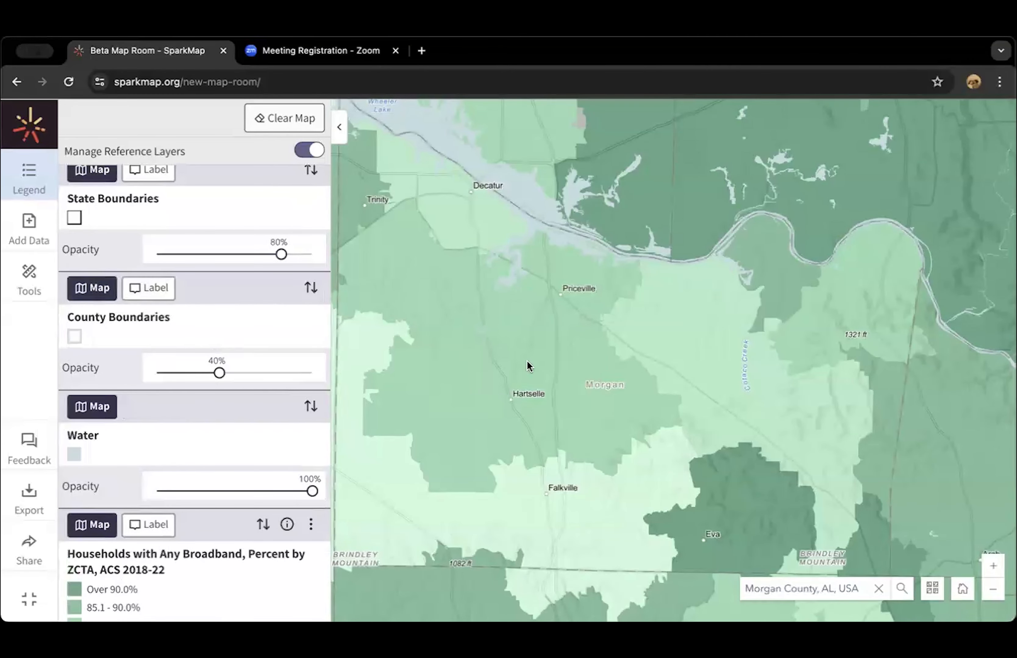
scroll(529, 366, down, 3)
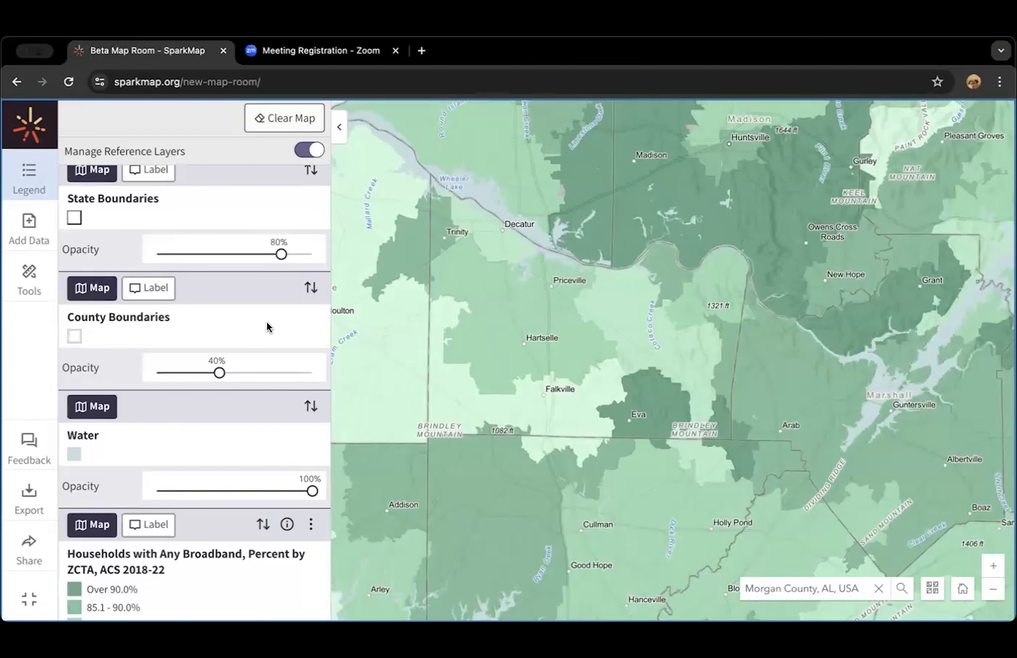
scroll(136, 229, up, 1)
click(146, 335)
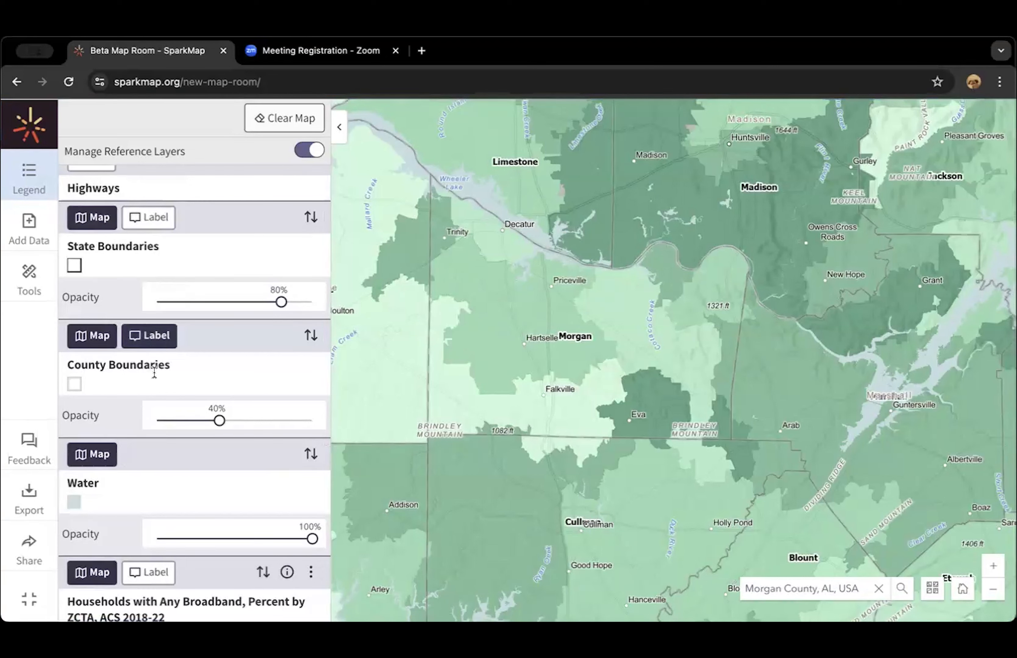
click(154, 337)
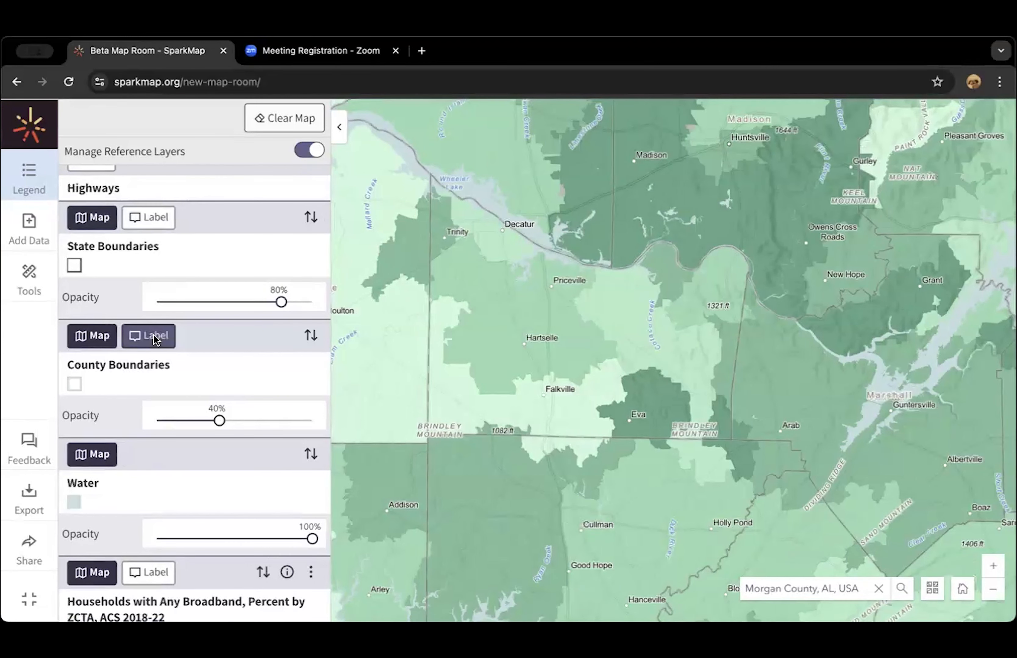
Hide and restore the State Boundaries layer, and close the reference layer controls
scroll(161, 368, down, 3)
scroll(160, 368, up, 3)
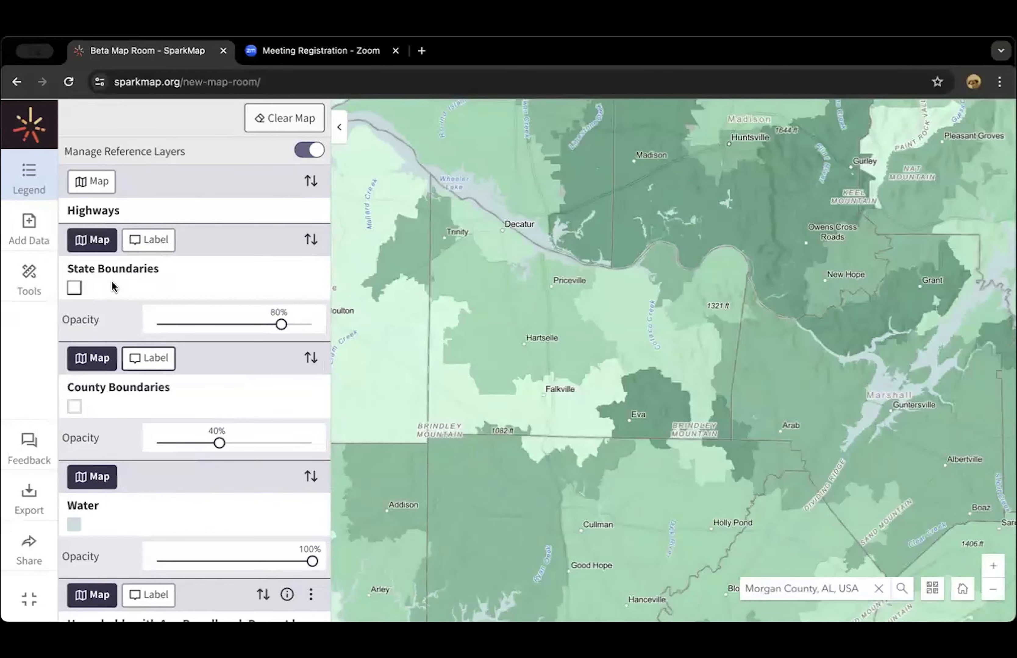
click(103, 239)
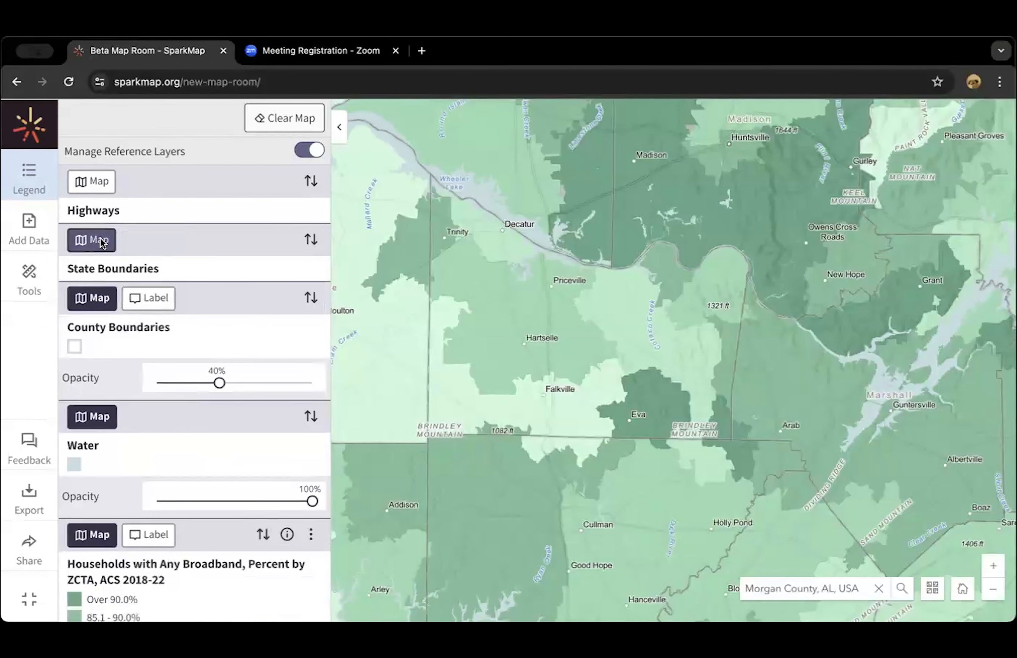
click(103, 242)
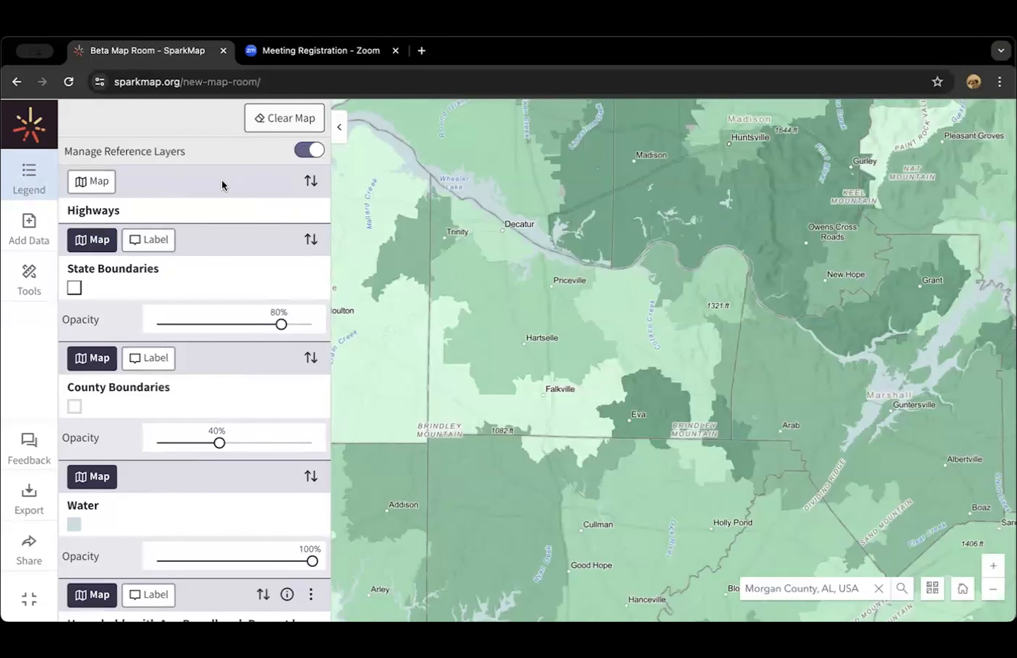
click(309, 152)
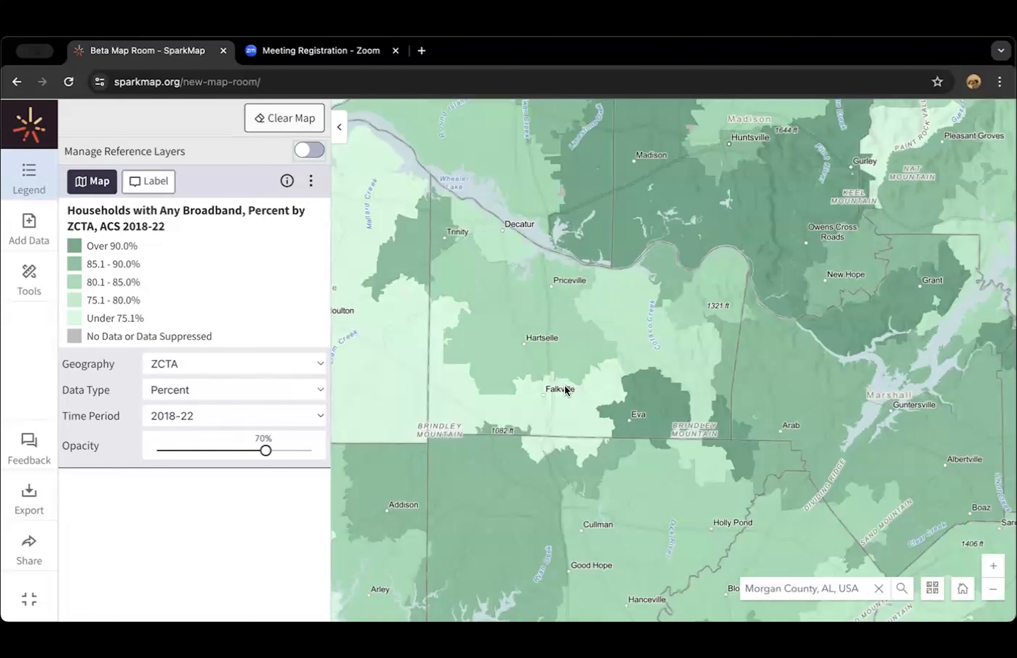
Replace the broadband keyword in the data search and find data sets for "primary care"
scroll(563, 380, up, 3)
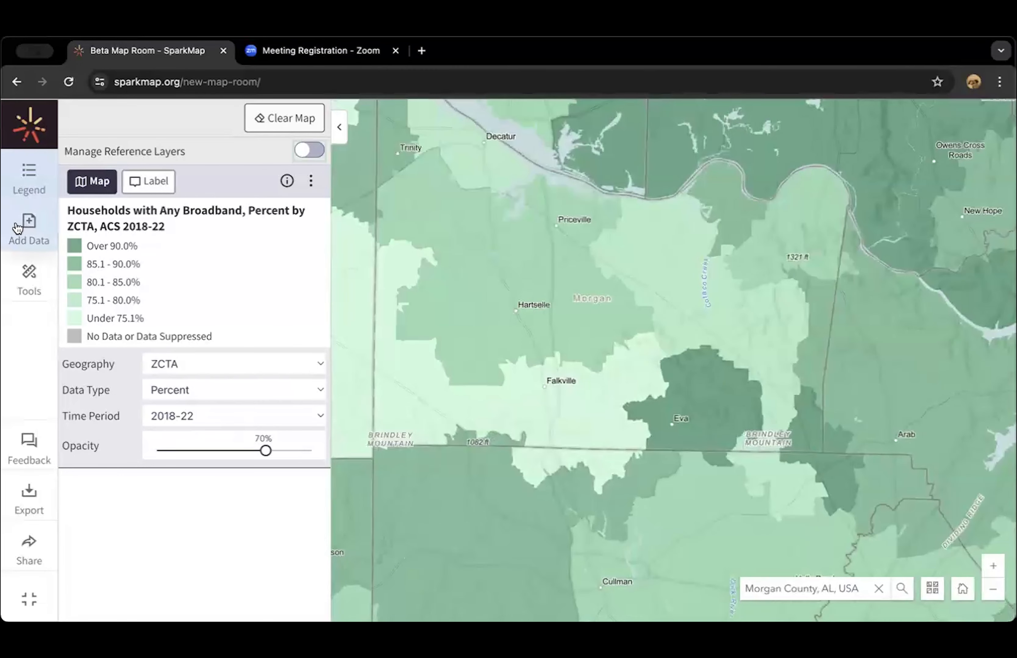
click(34, 225)
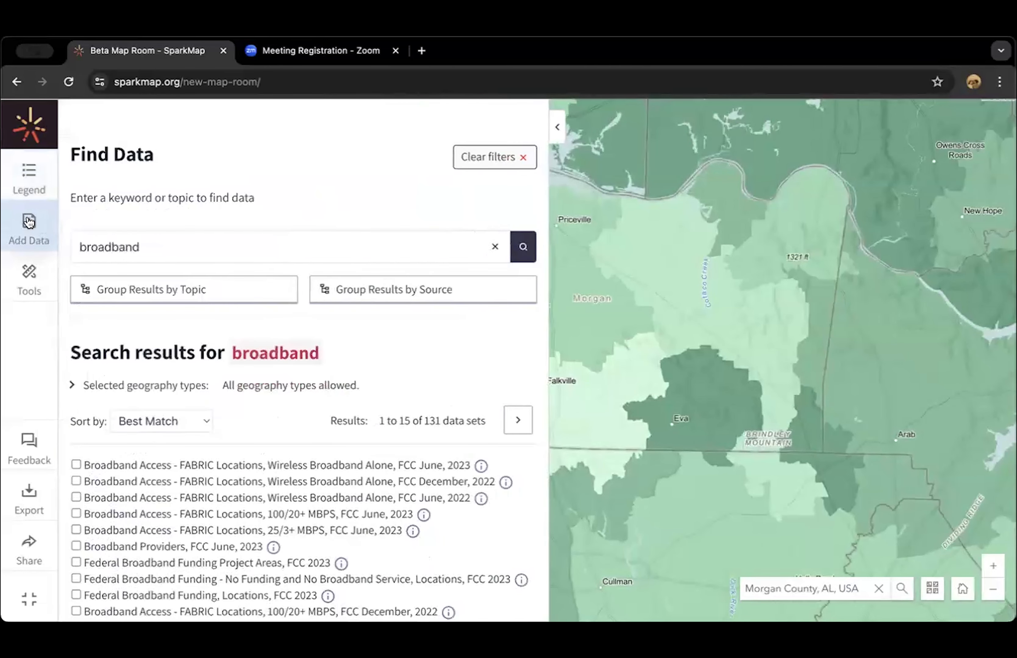
scroll(198, 258, down, 2)
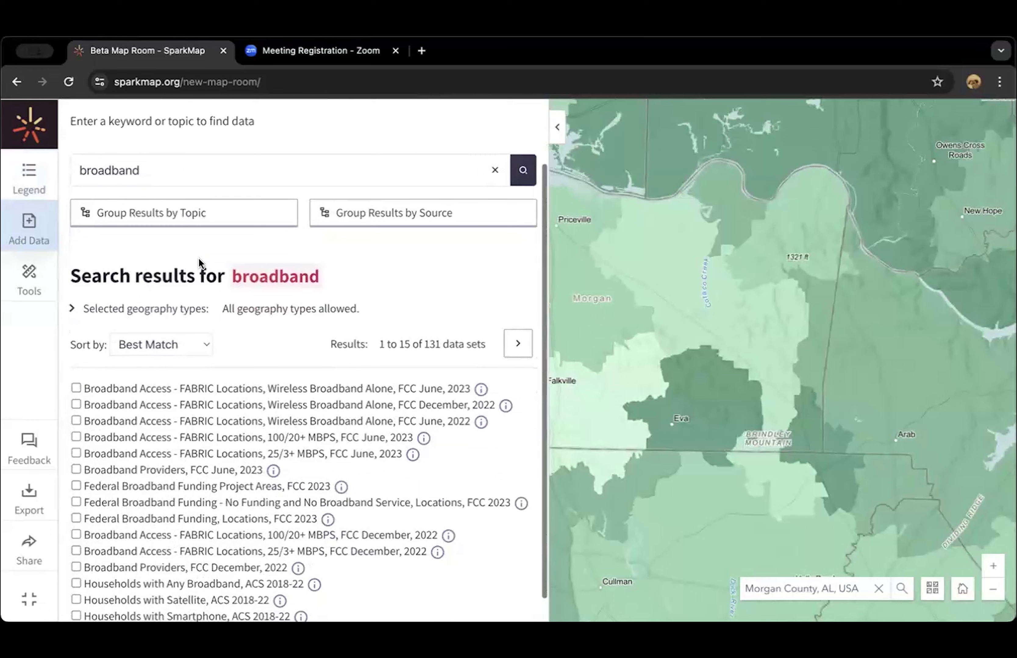
scroll(198, 258, up, 1)
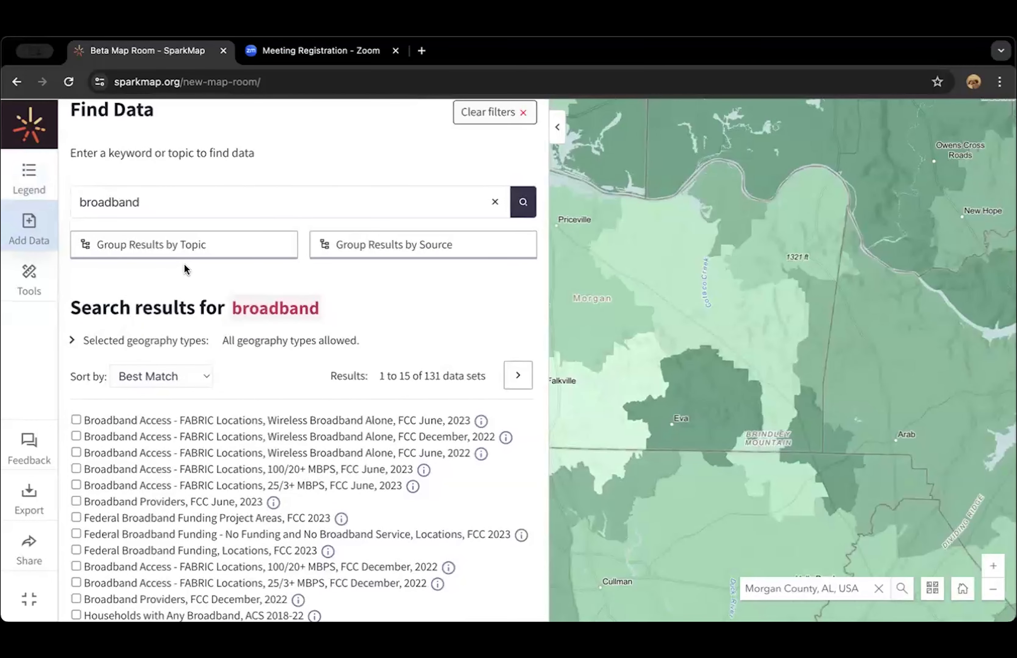
click(495, 202)
click(291, 204)
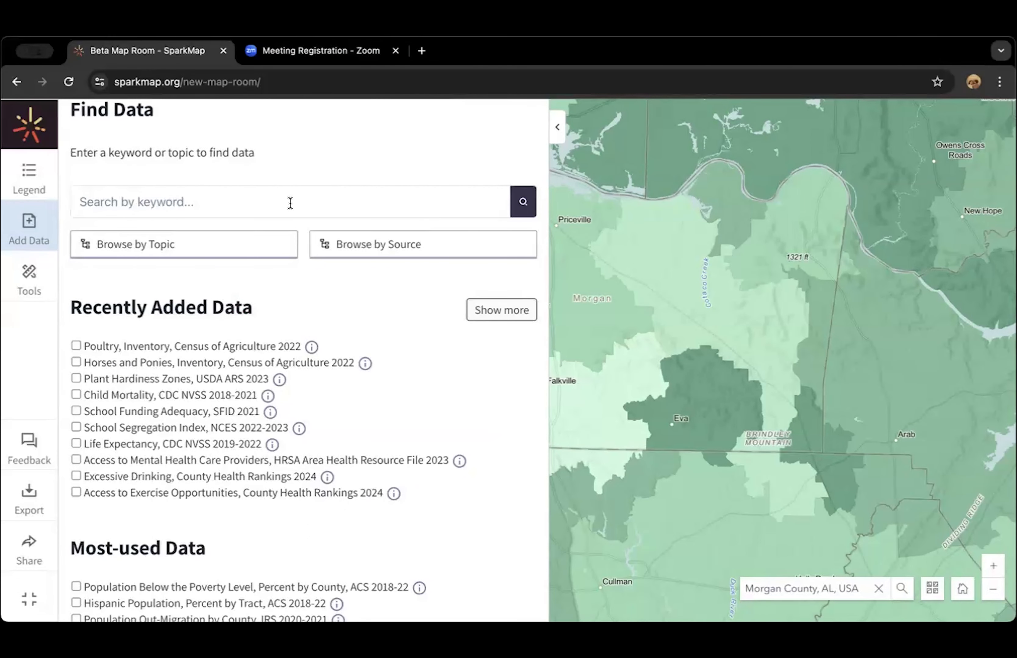
text(primary )
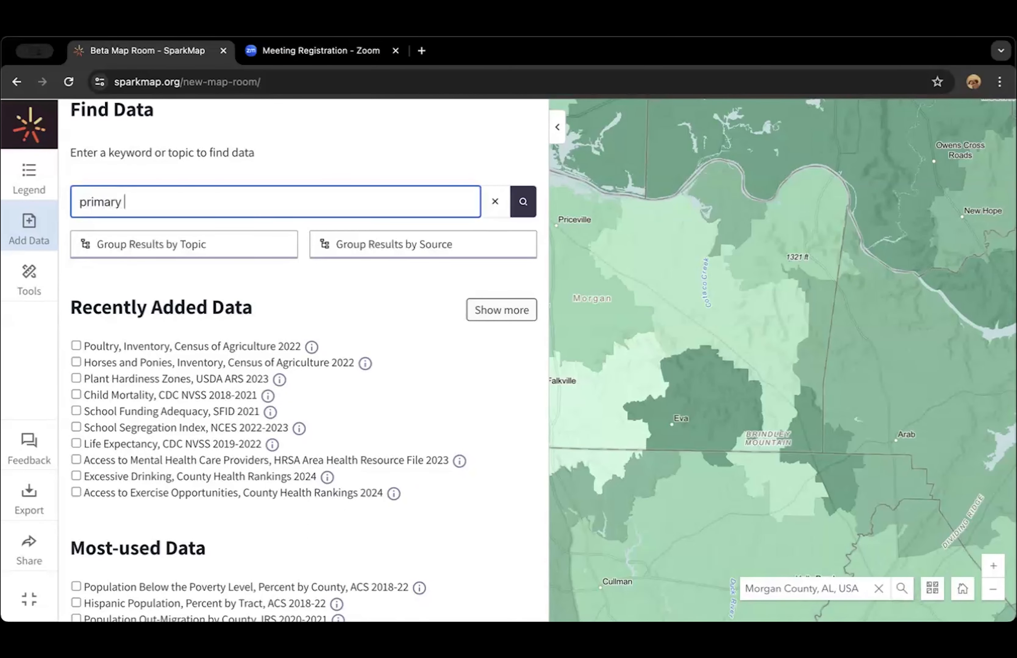
text(care)
click(521, 205)
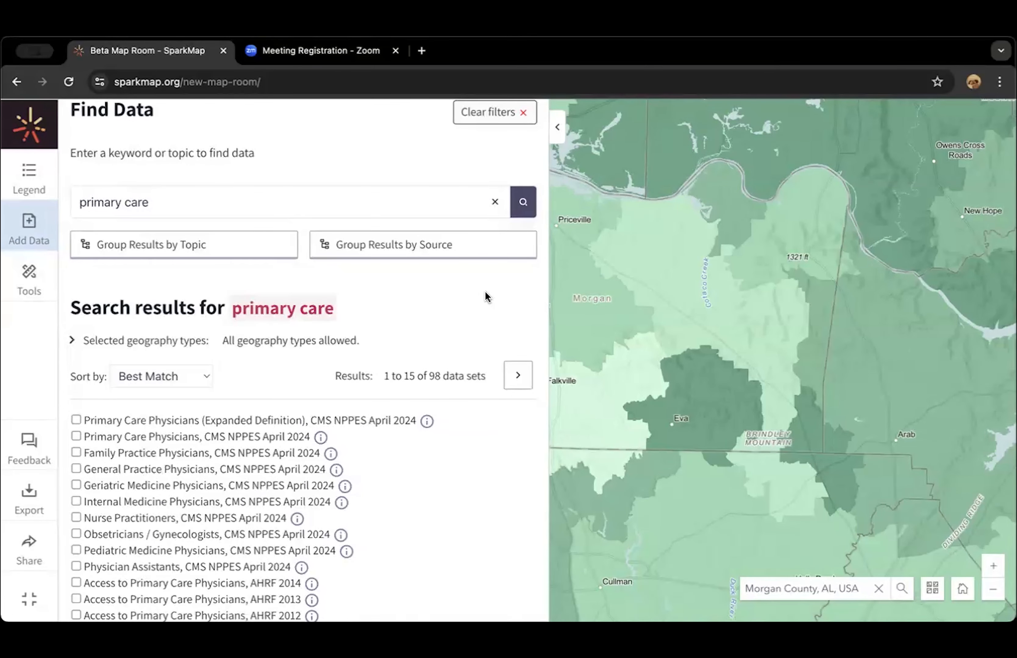
Add the Primary Care Physicians, CMS NPPES April 2024 data set to the map and show its legend
scroll(484, 295, down, 2)
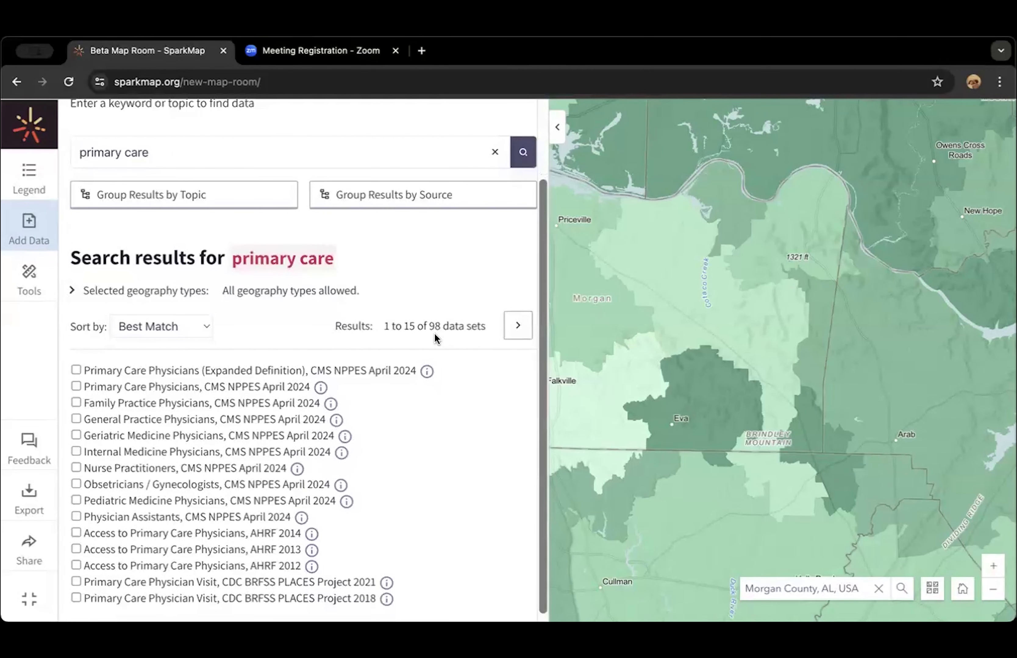
scroll(455, 339, down, 1)
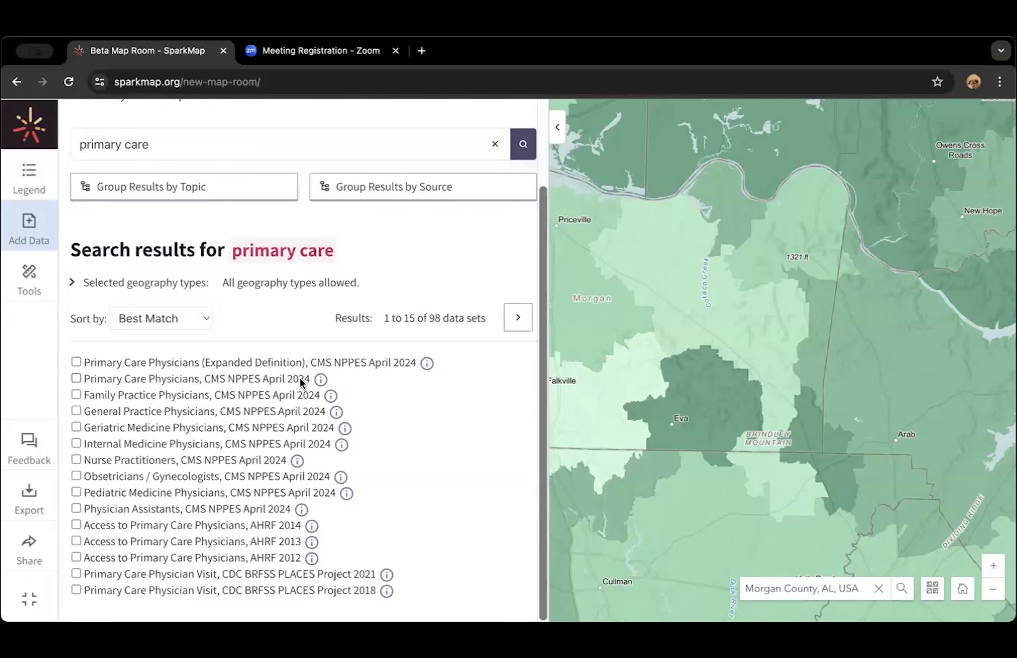
click(77, 378)
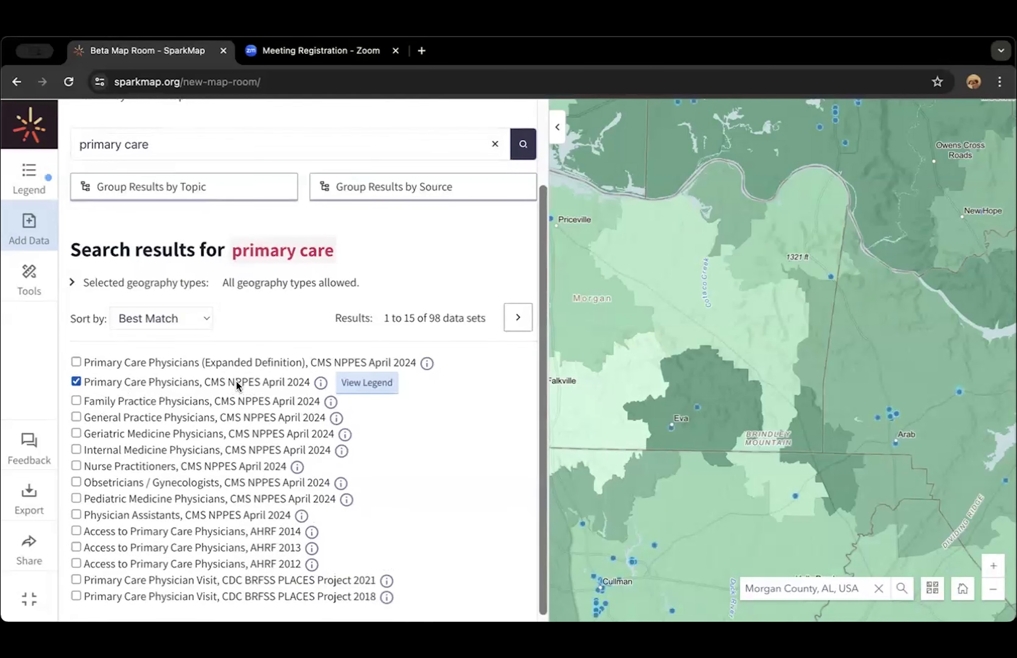
click(382, 387)
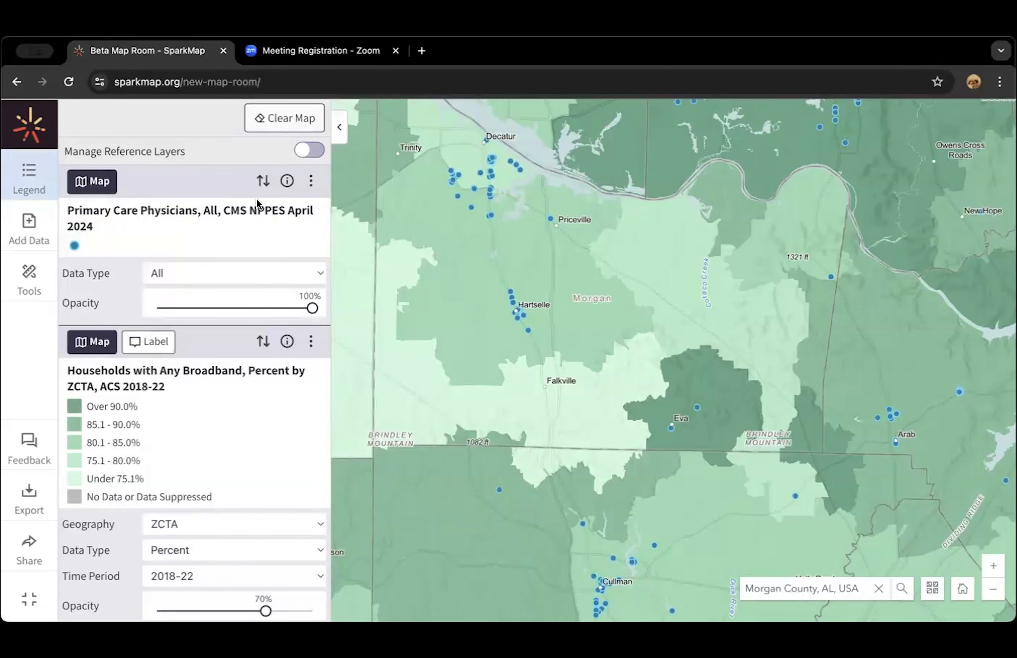
Read the Primary Care Physicians layer's description, release date, release cycle, data types and data source
click(287, 182)
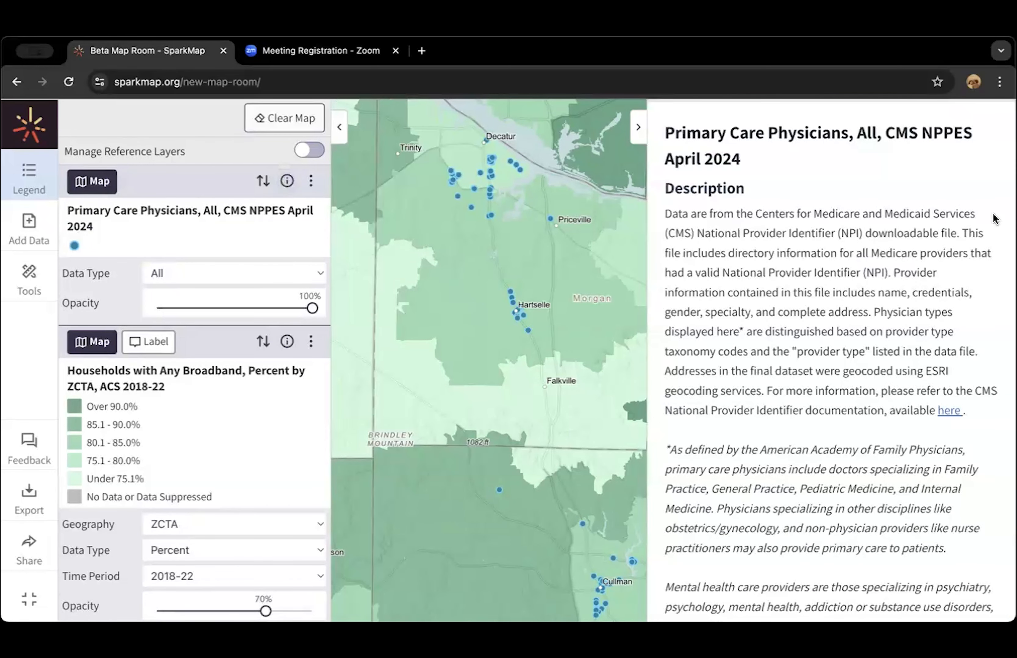
scroll(887, 300, down, 5)
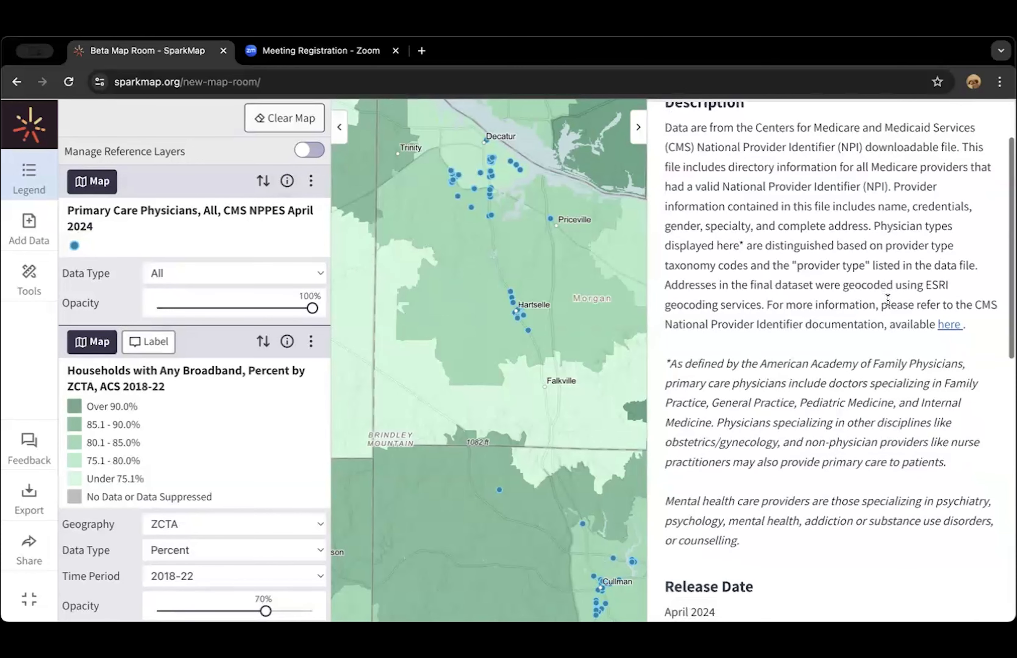
scroll(884, 295, up, 8)
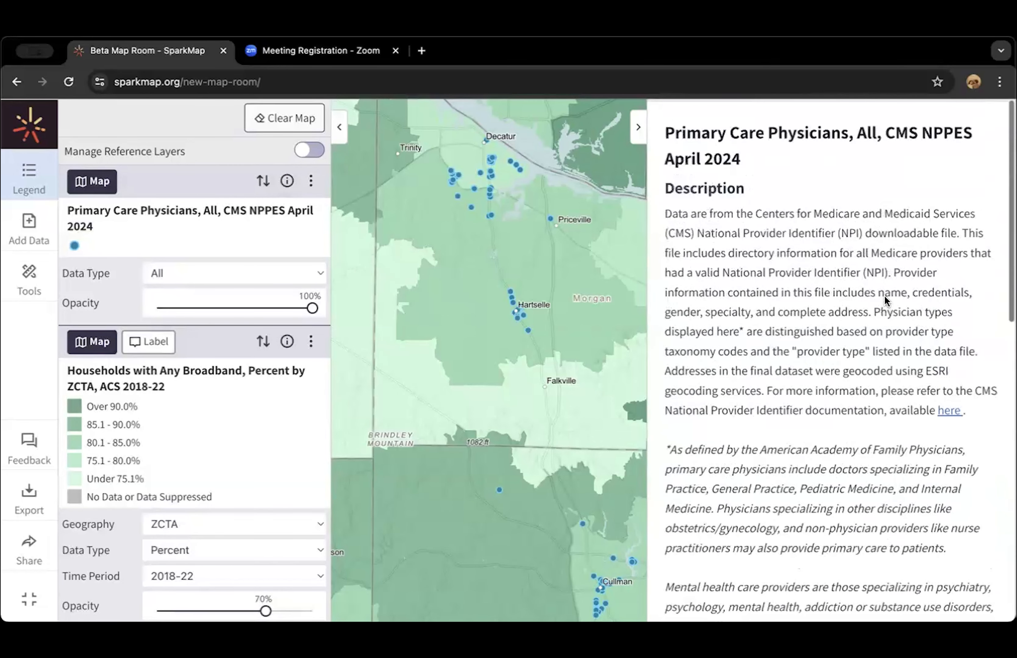
scroll(787, 275, down, 10)
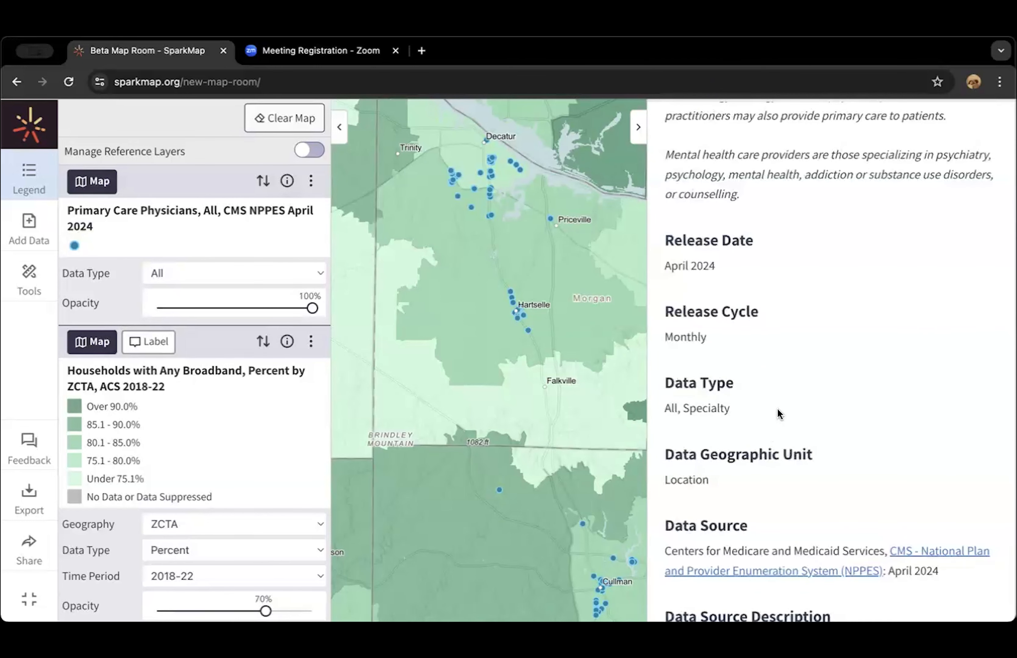
scroll(880, 227, up, 2)
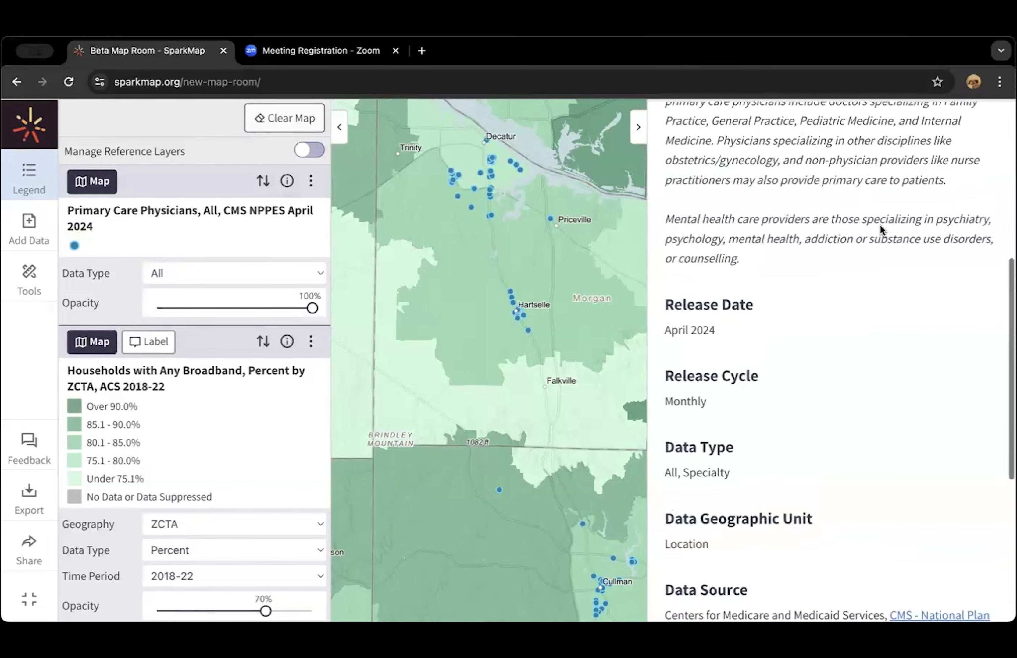
Close the layer description and open the Select Data tool with Primary Care Physicians, All, CMS NPPES April 2024 as the map layer
scroll(880, 225, up, 8)
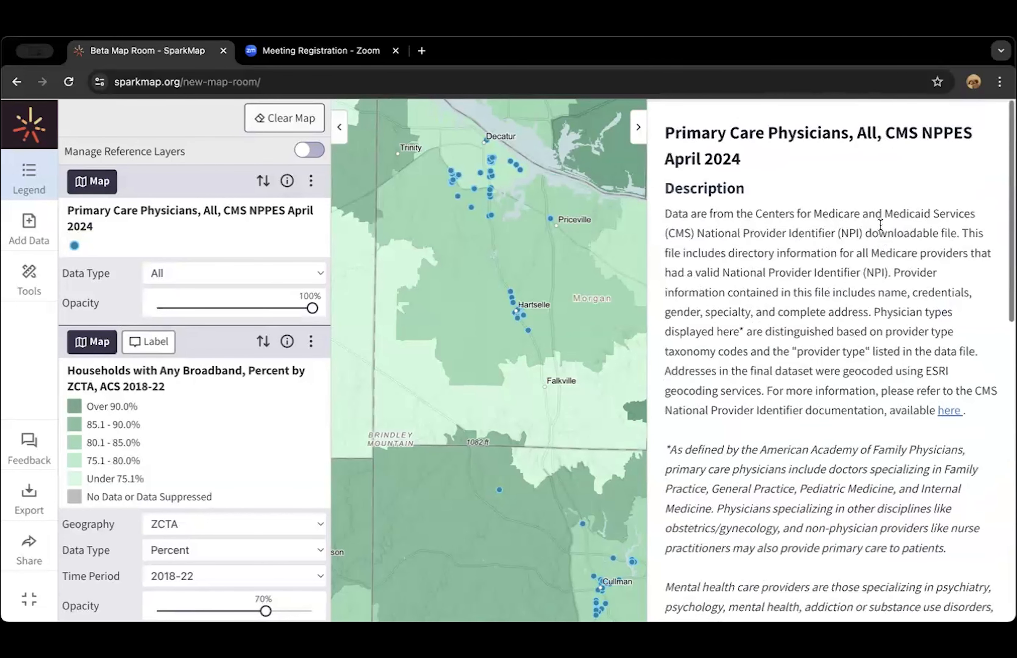
click(640, 131)
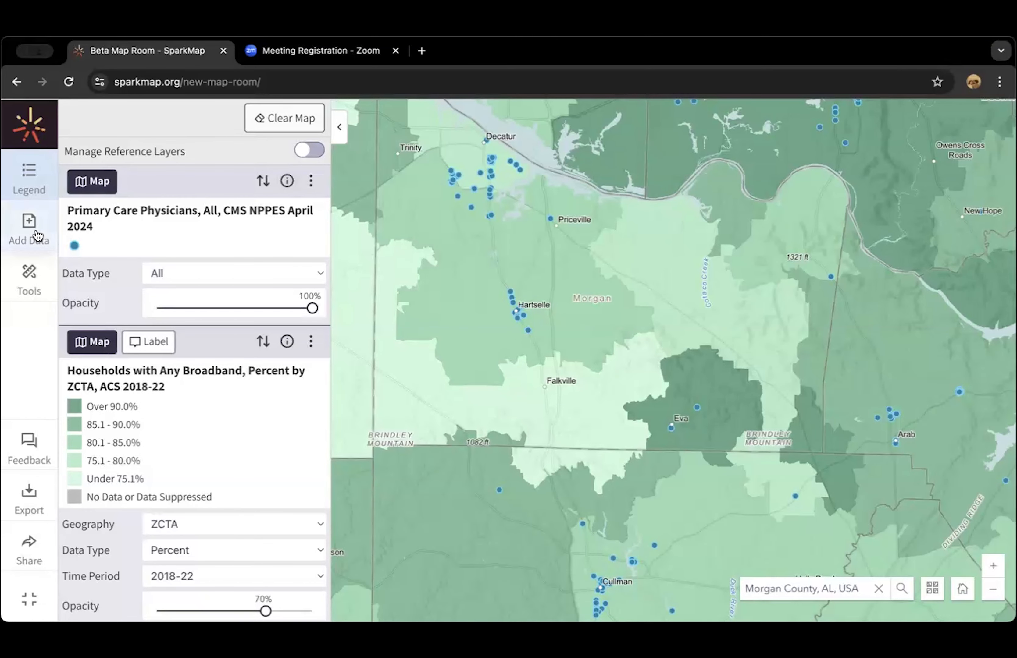
click(28, 280)
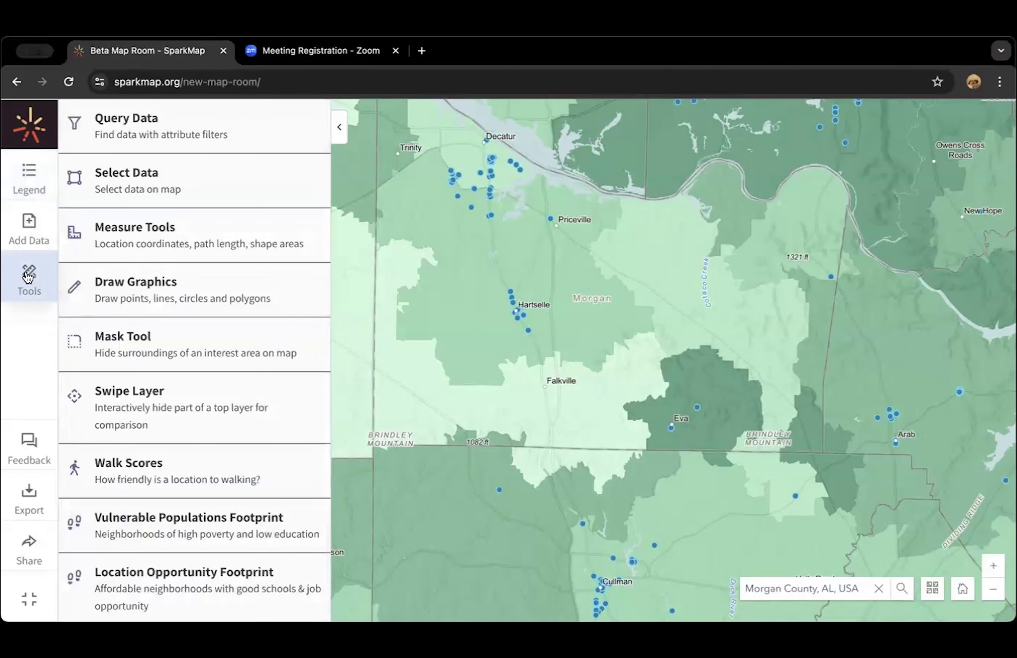
click(142, 180)
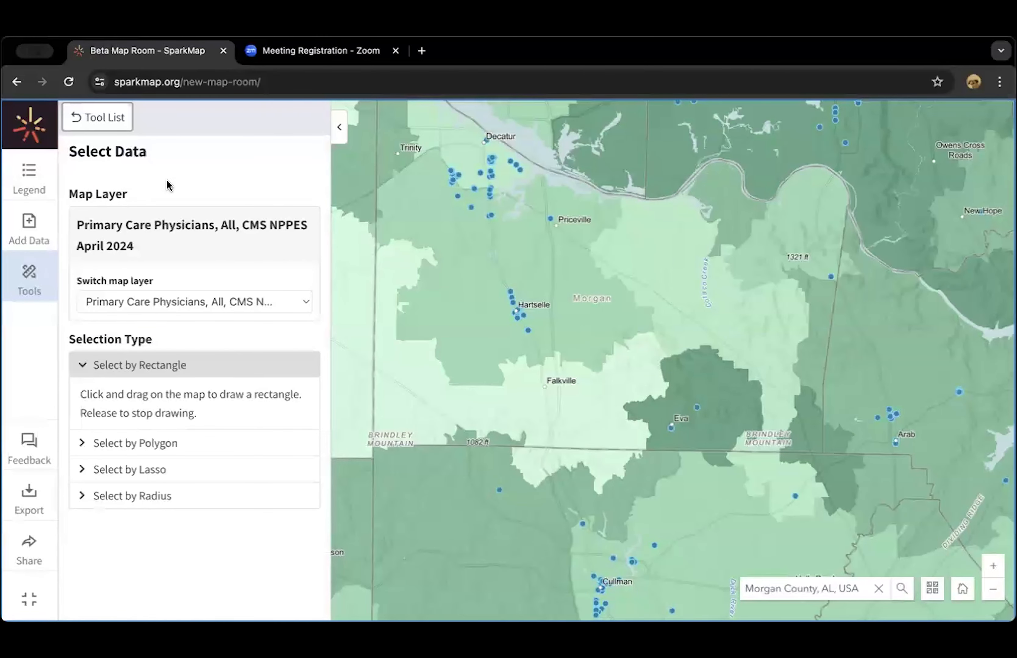
click(201, 299)
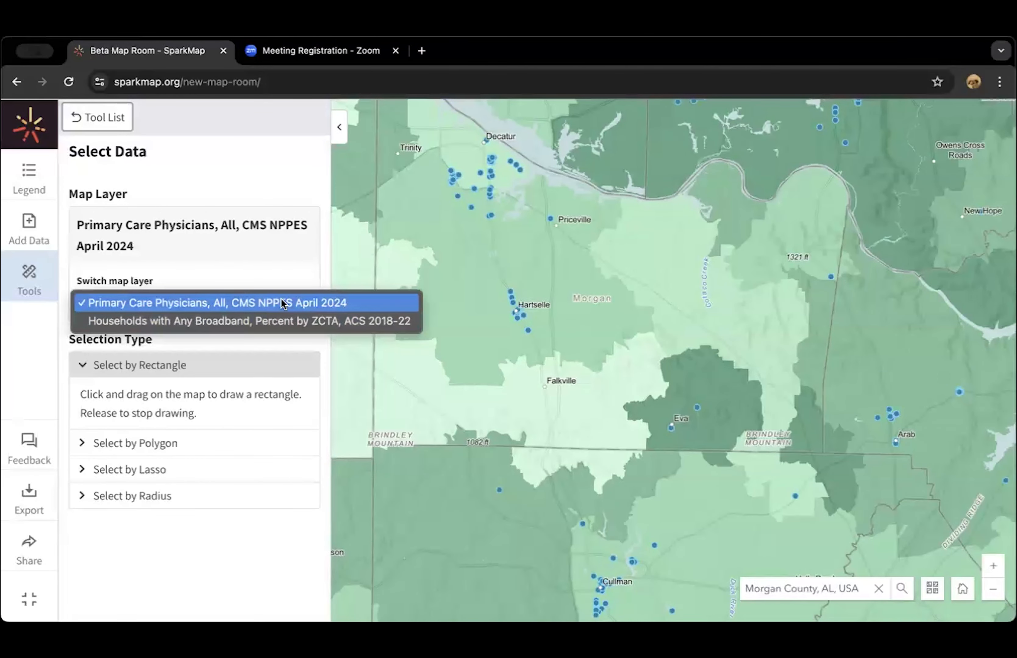
click(272, 281)
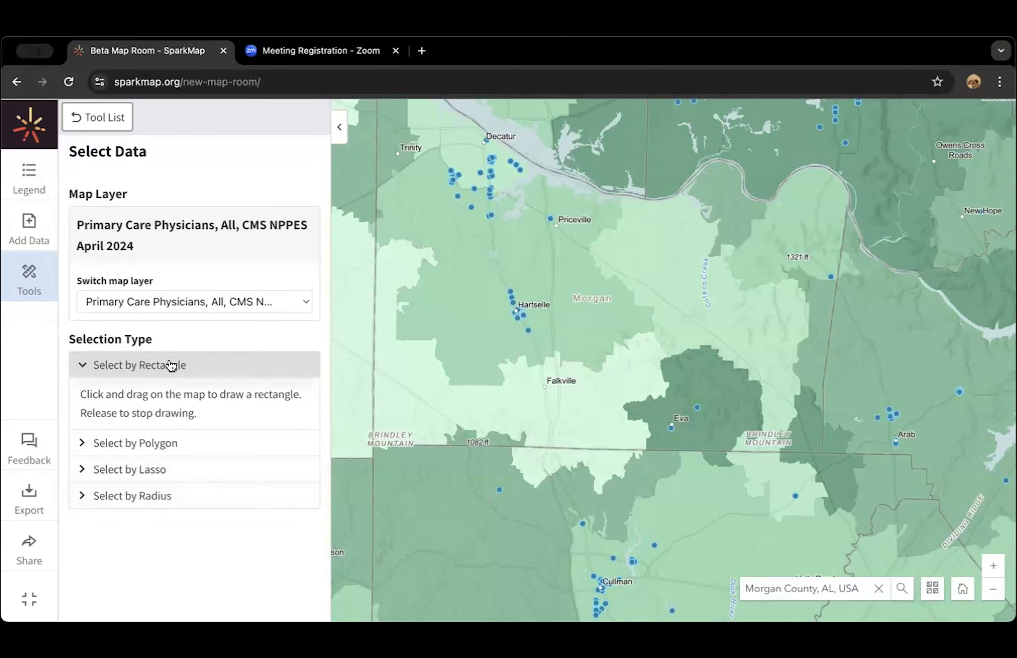
Choose selection by radius and set the radius to 12 miles
click(163, 495)
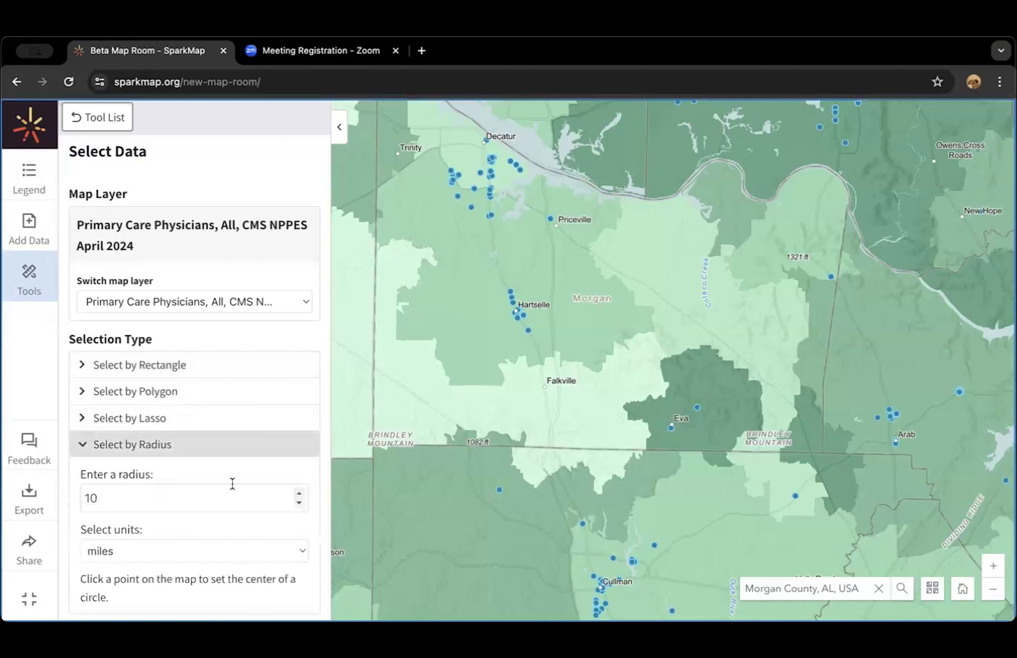
scroll(221, 474, down, 1)
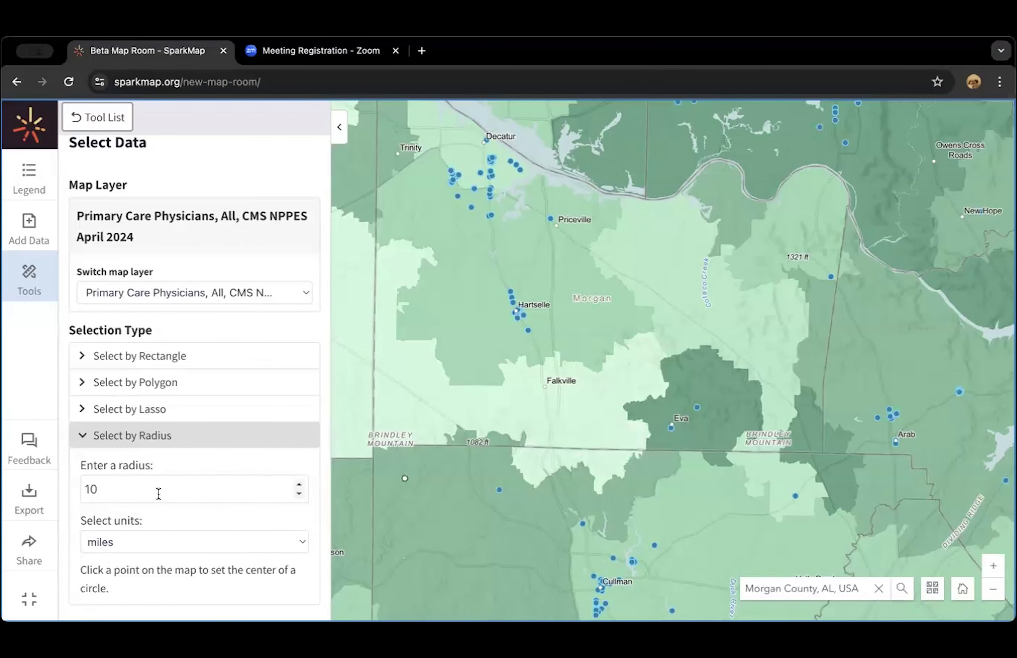
drag(122, 489, 82, 489)
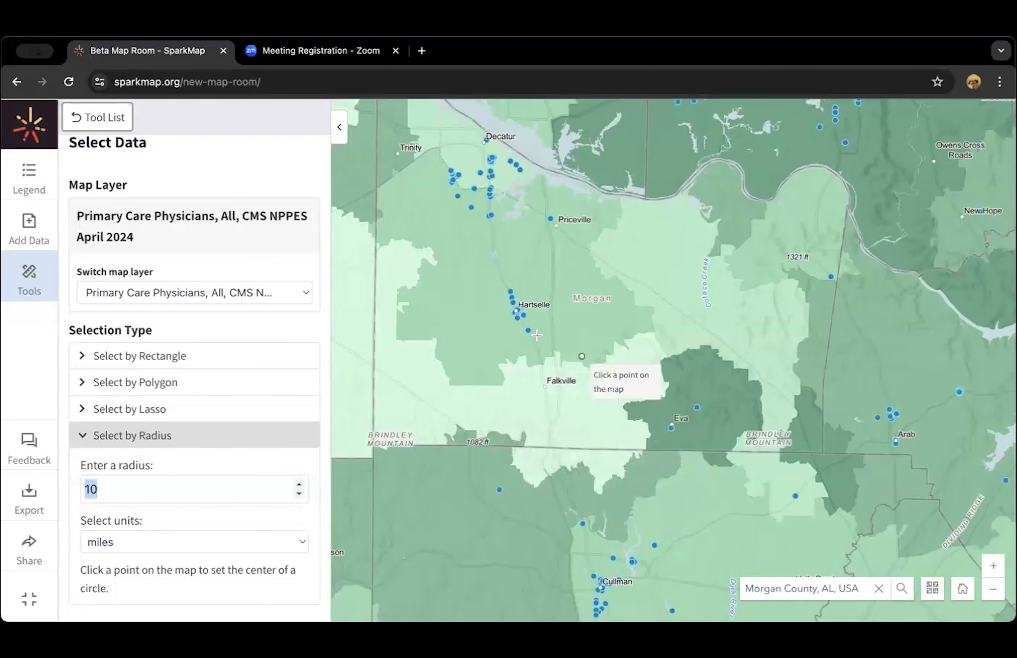
click(145, 497)
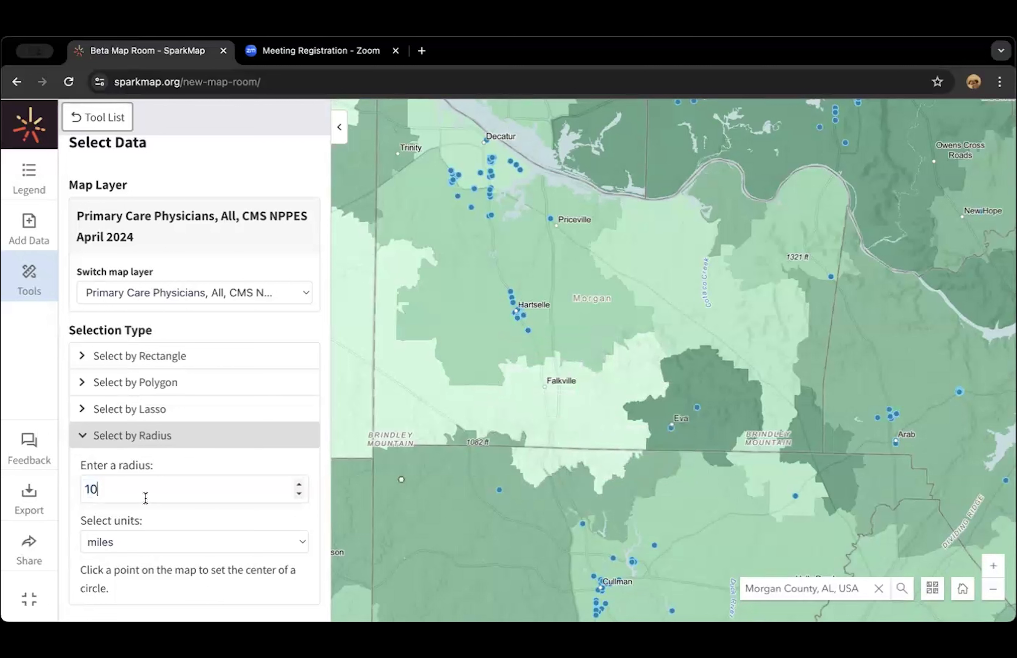
key(BackSpace)
key(BackSpace)
text(12)
click(302, 543)
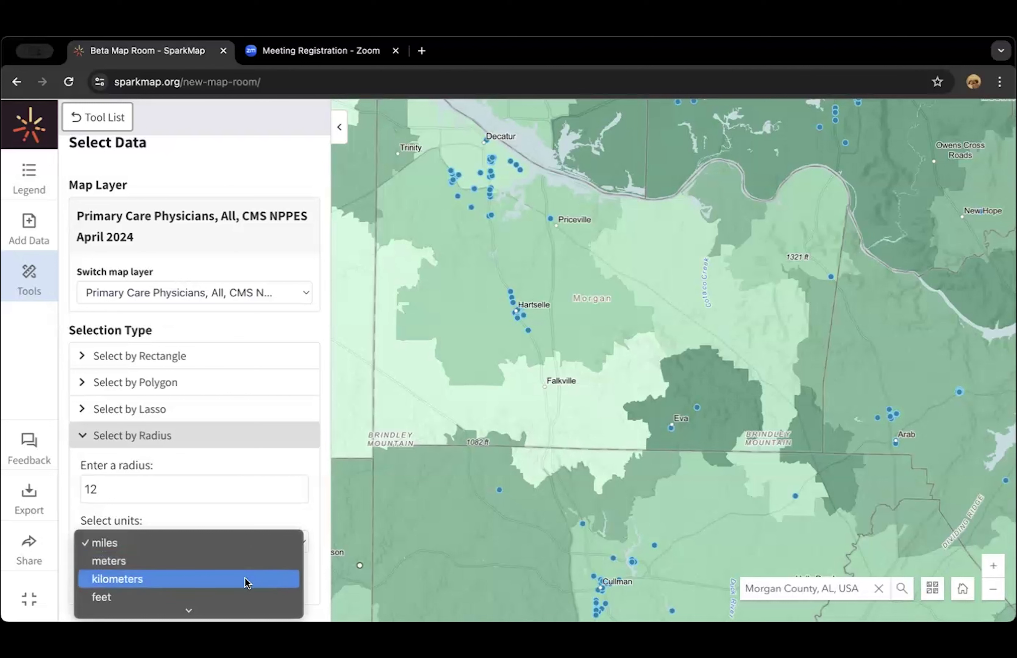
click(216, 546)
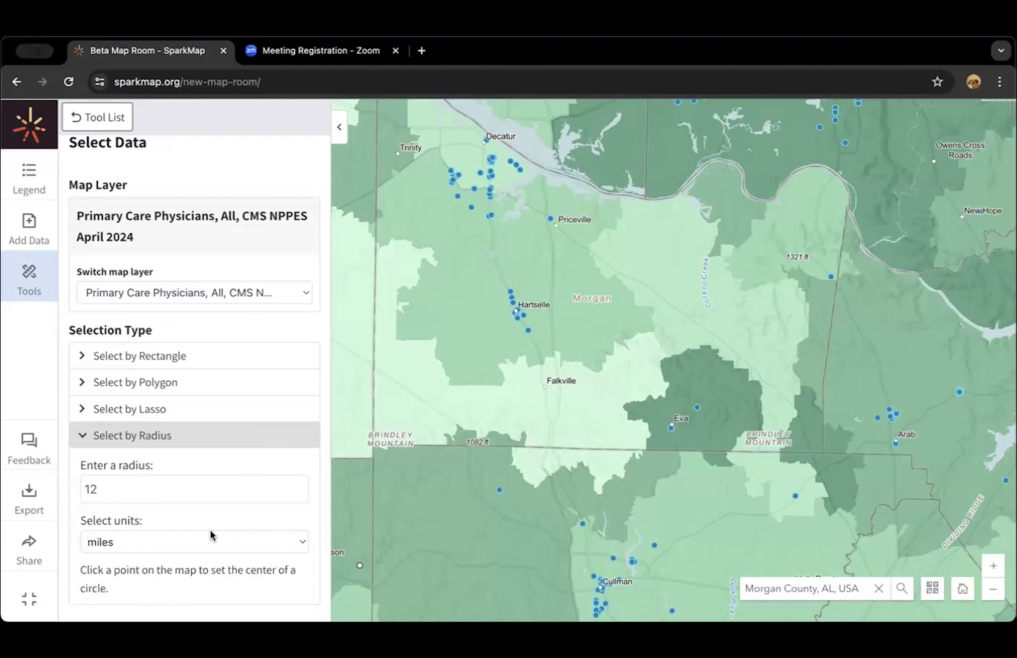
Try negative values, -13 and then -31, as the selection radius
scroll(246, 488, up, 1)
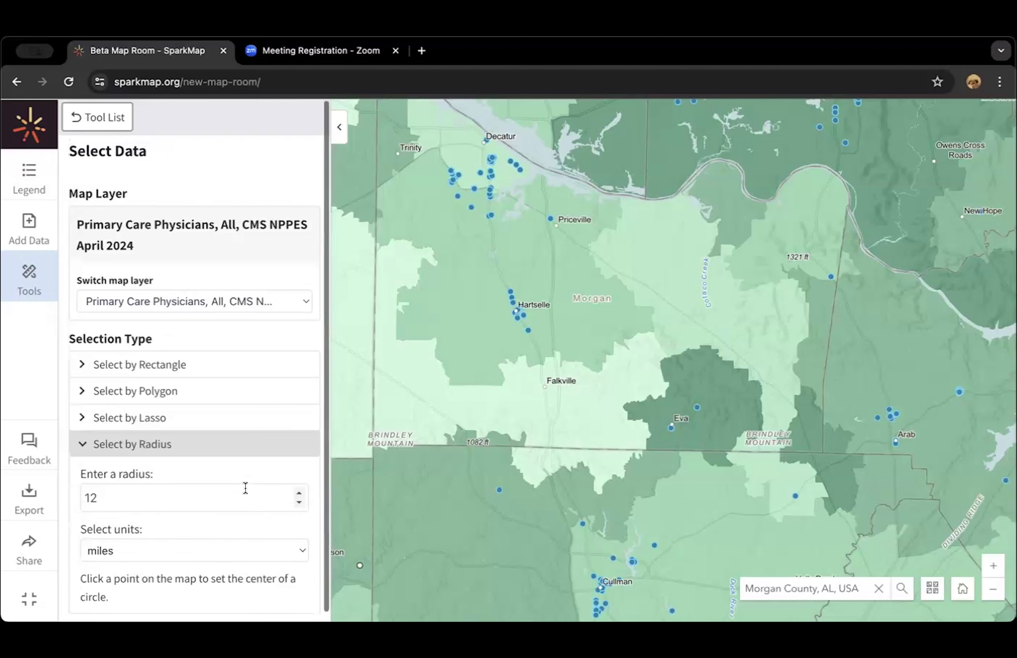
scroll(259, 507, down, 1)
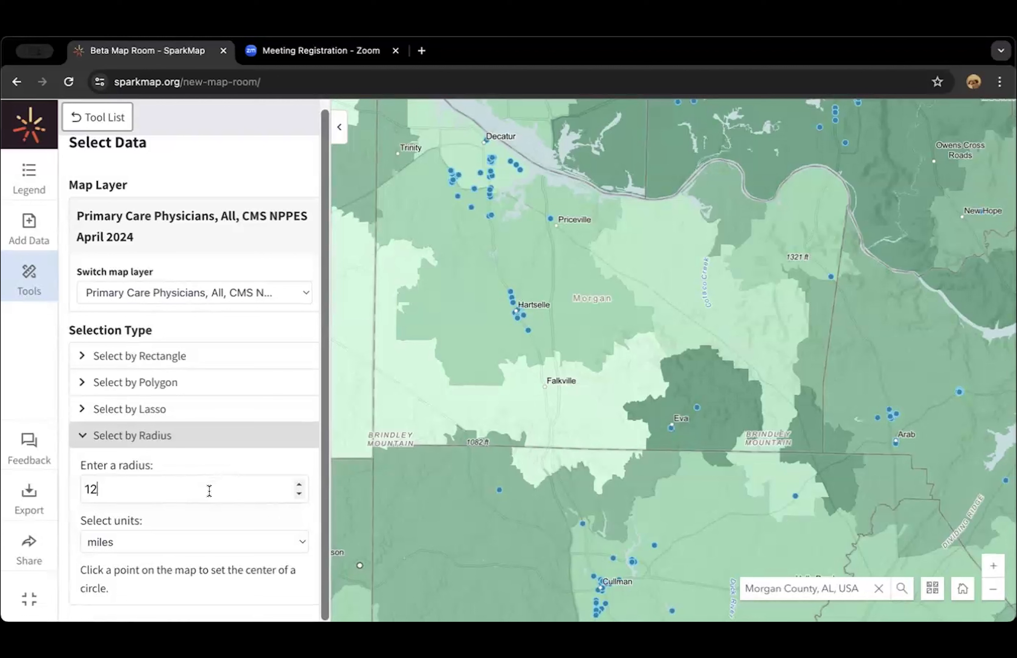
key(Delete)
key(Delete)
text(-13)
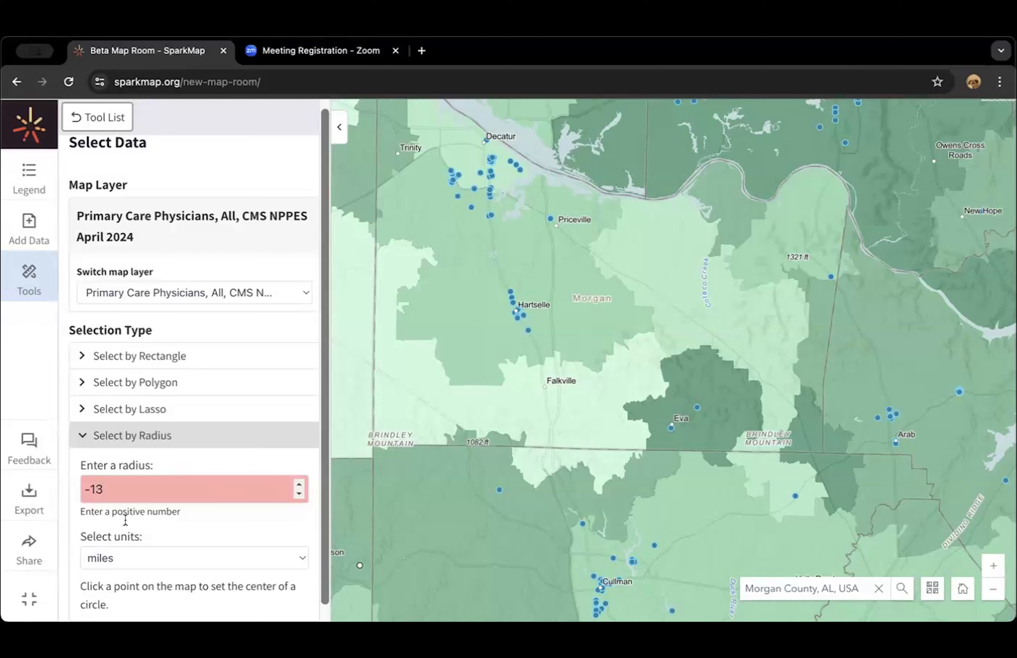
key(BackSpace)
key(BackSpace)
key(BackSpace)
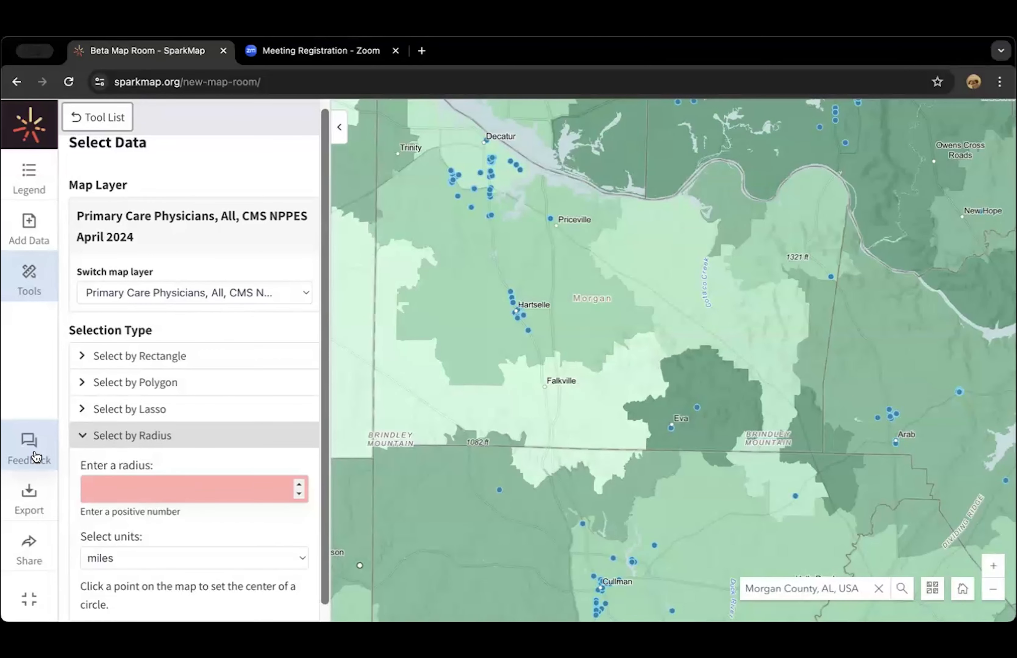
text(-30)
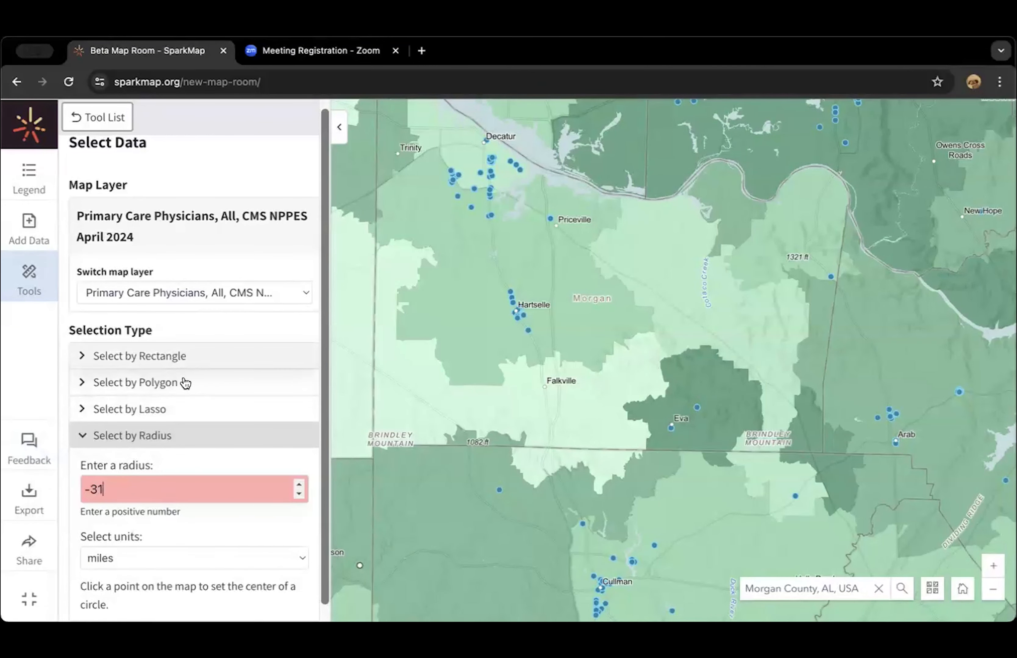
Switch briefly to selection by rectangle, return to selection by radius and set the radius to 10 miles
click(178, 357)
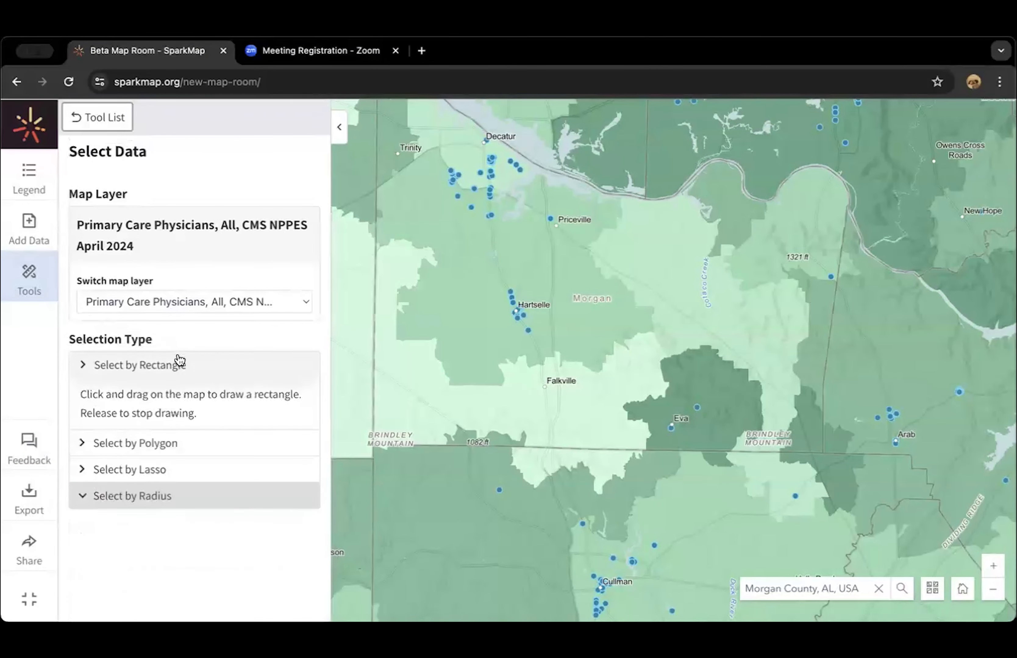
click(166, 497)
scroll(194, 556, down, 1)
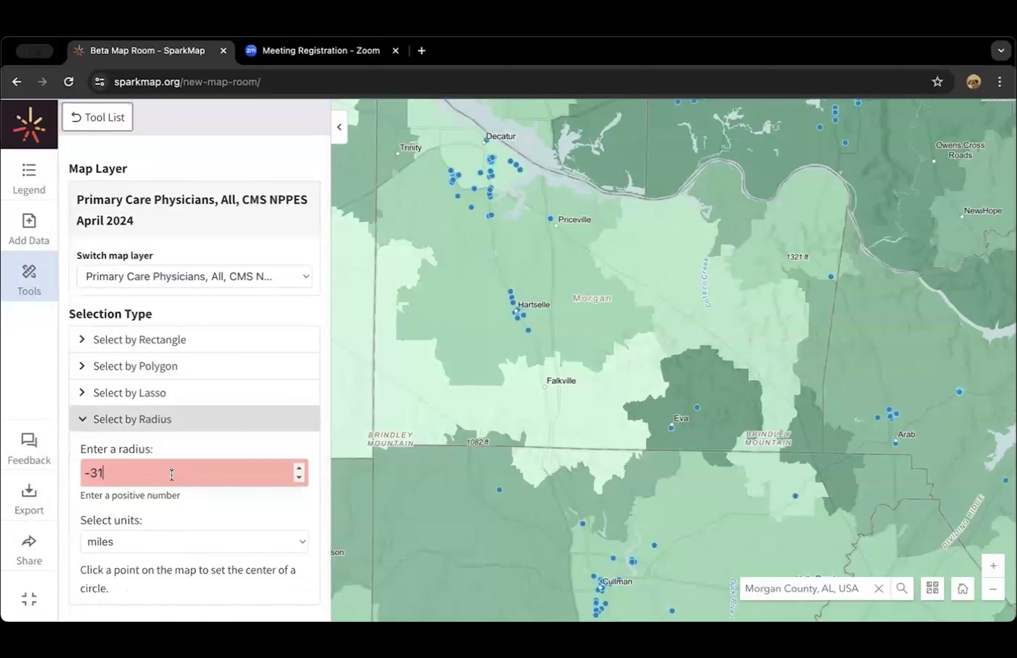
drag(119, 474, 68, 475)
text(10)
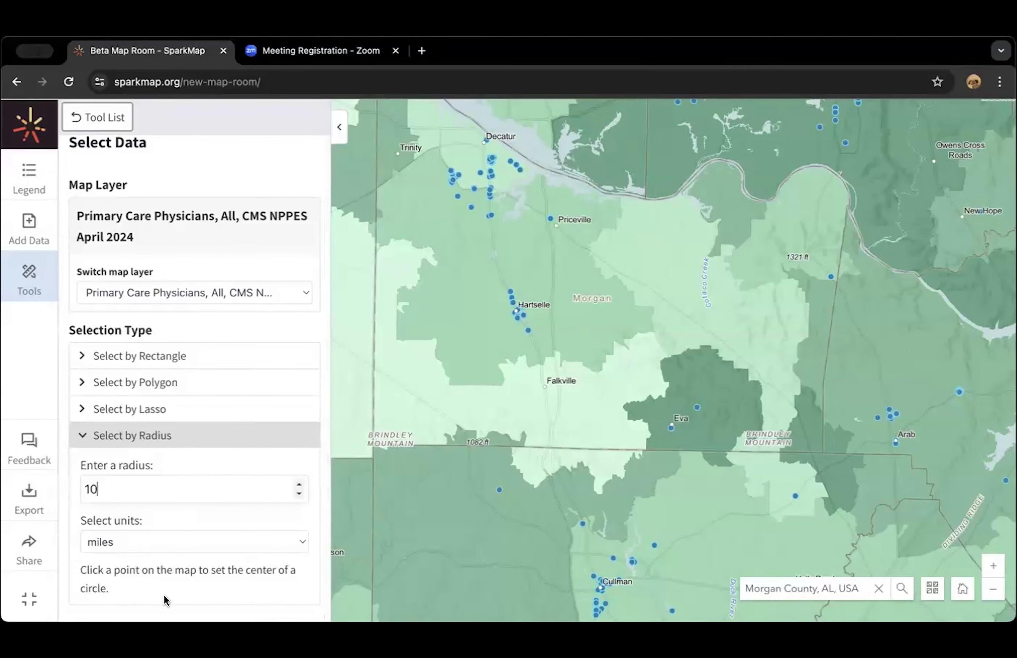
Select the primary care physicians inside a polygon roughly tracing Morgan County, from southwest of Decatur past Eva and back along the river
click(205, 387)
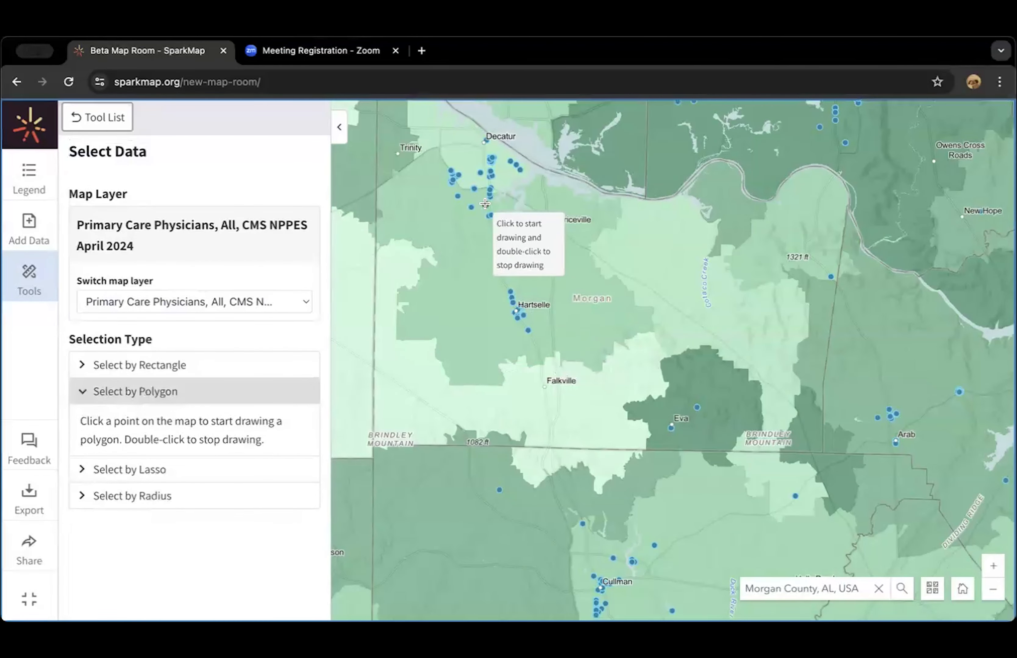
mouse_move(419, 186)
mouse_down()
mouse_move(448, 336)
mouse_move(412, 190)
mouse_up()
click(415, 182)
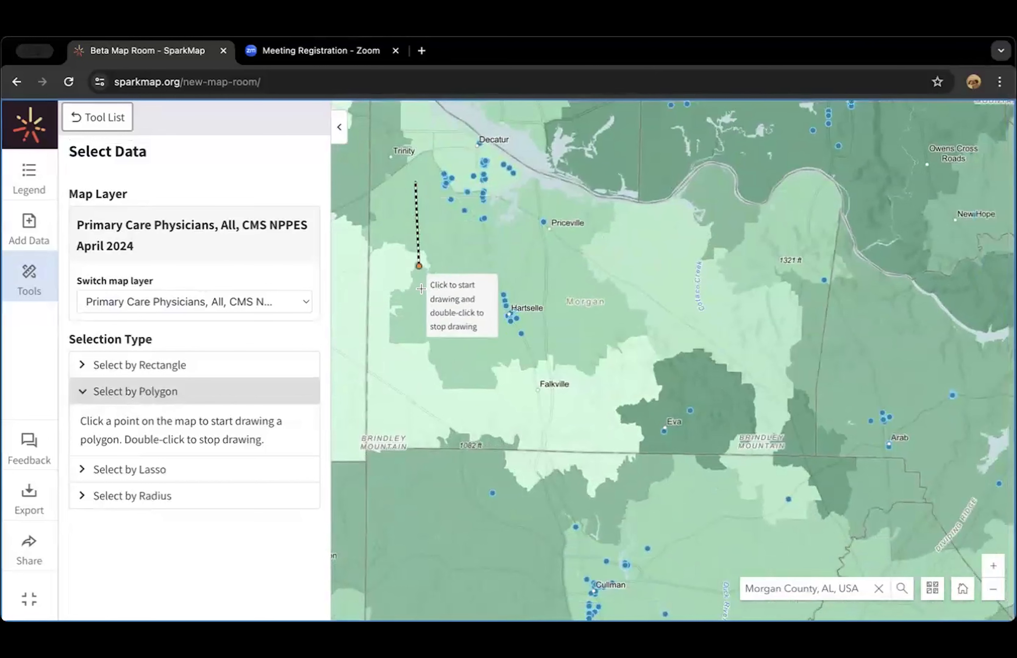
click(402, 426)
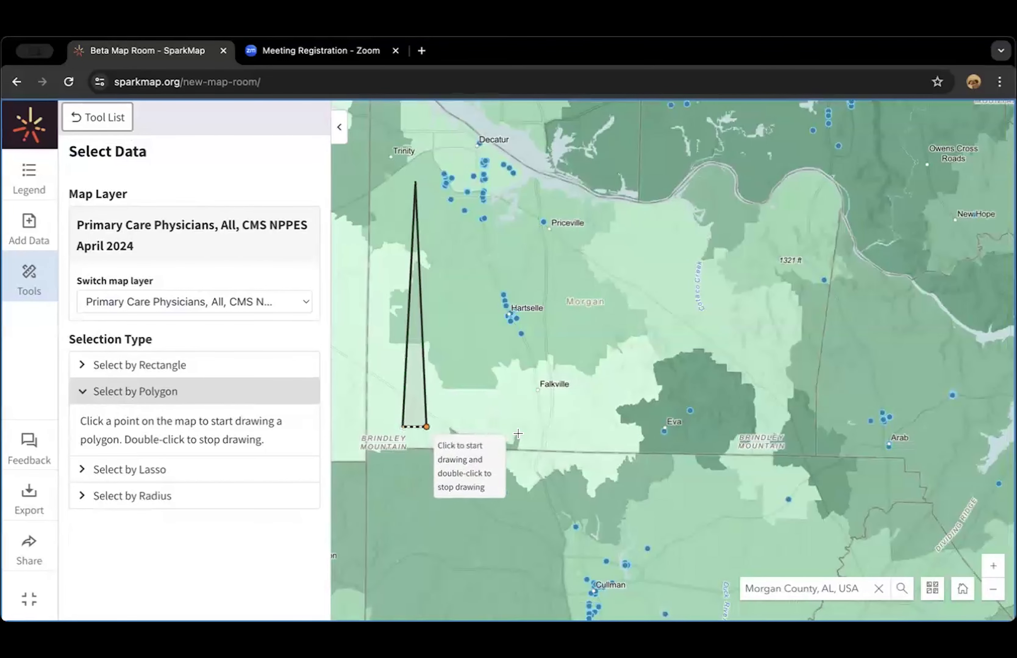
click(688, 437)
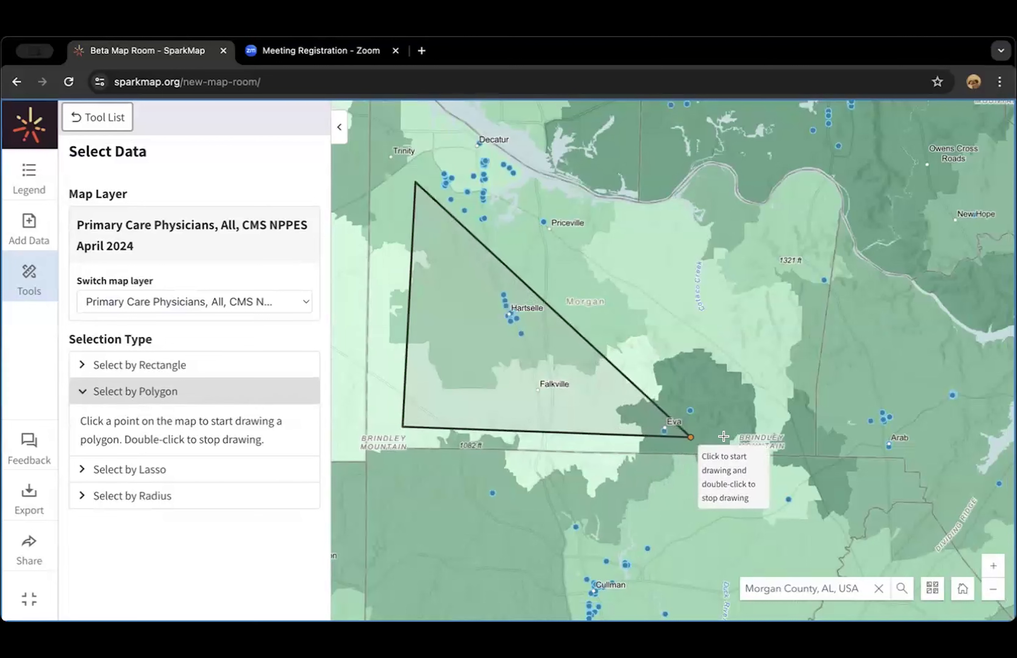
click(801, 437)
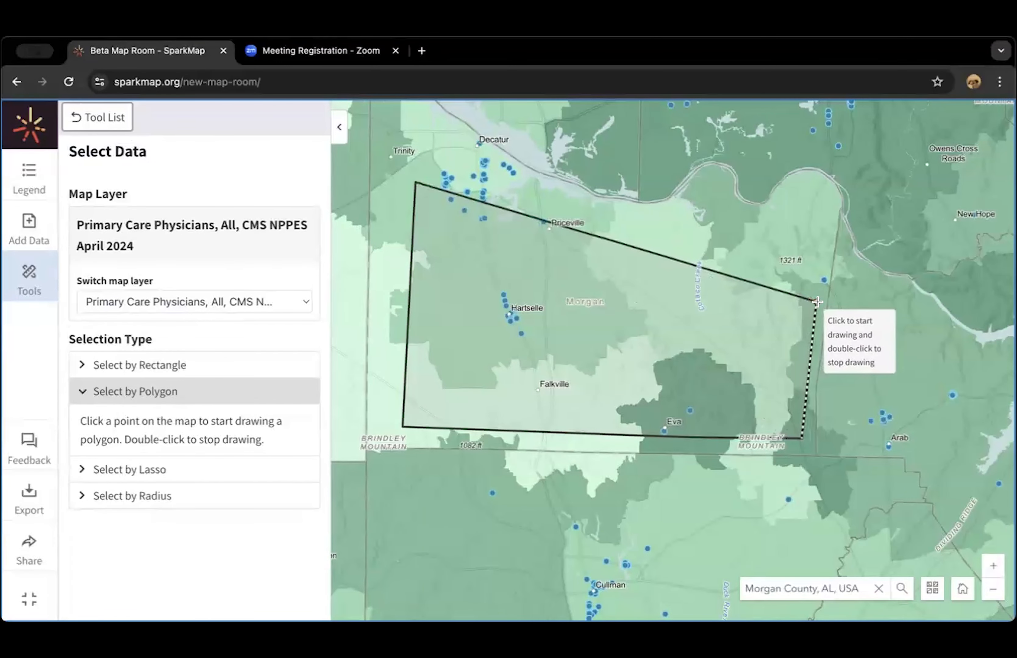
click(818, 301)
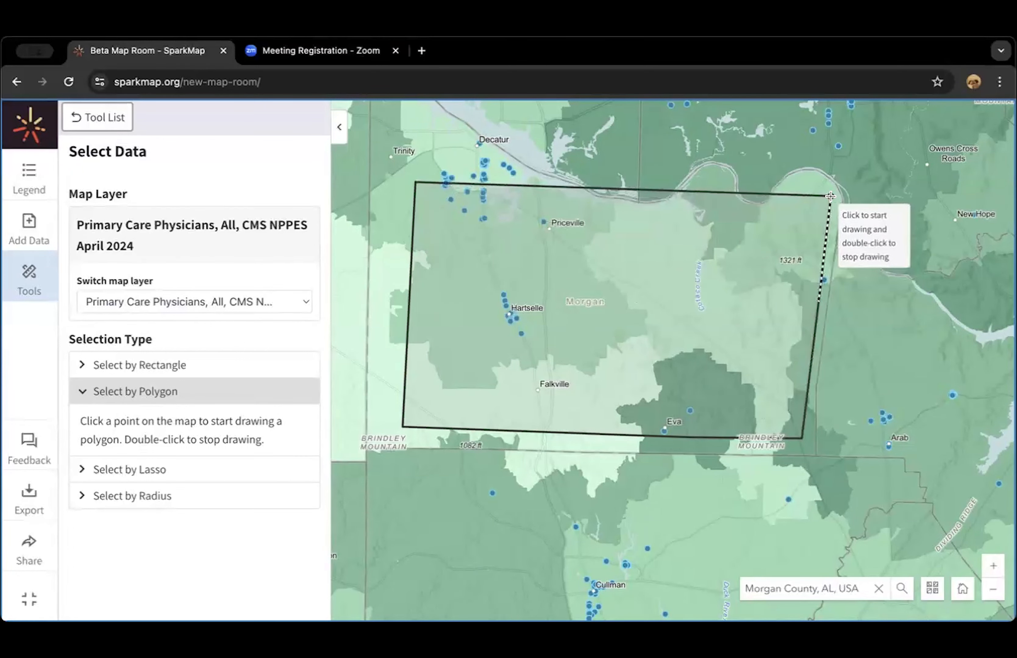
click(827, 208)
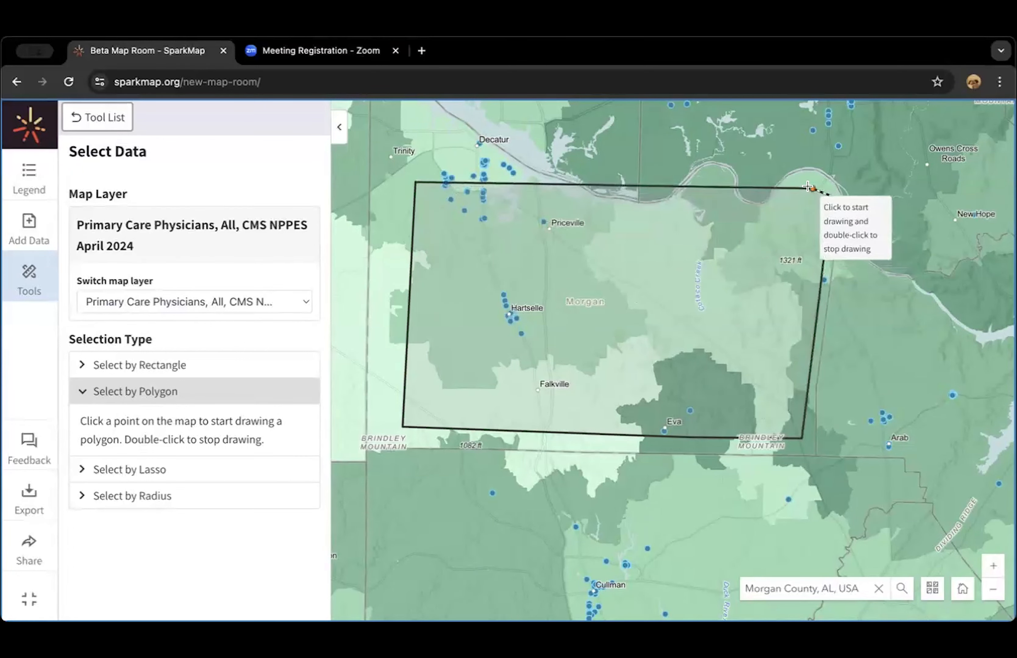
click(768, 220)
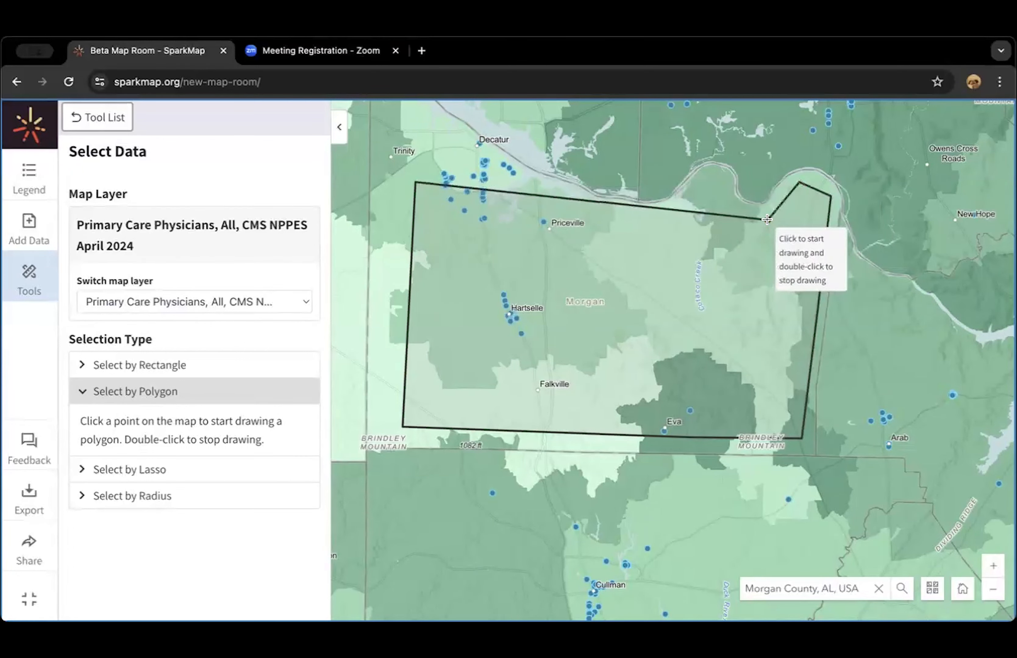
click(720, 175)
click(707, 177)
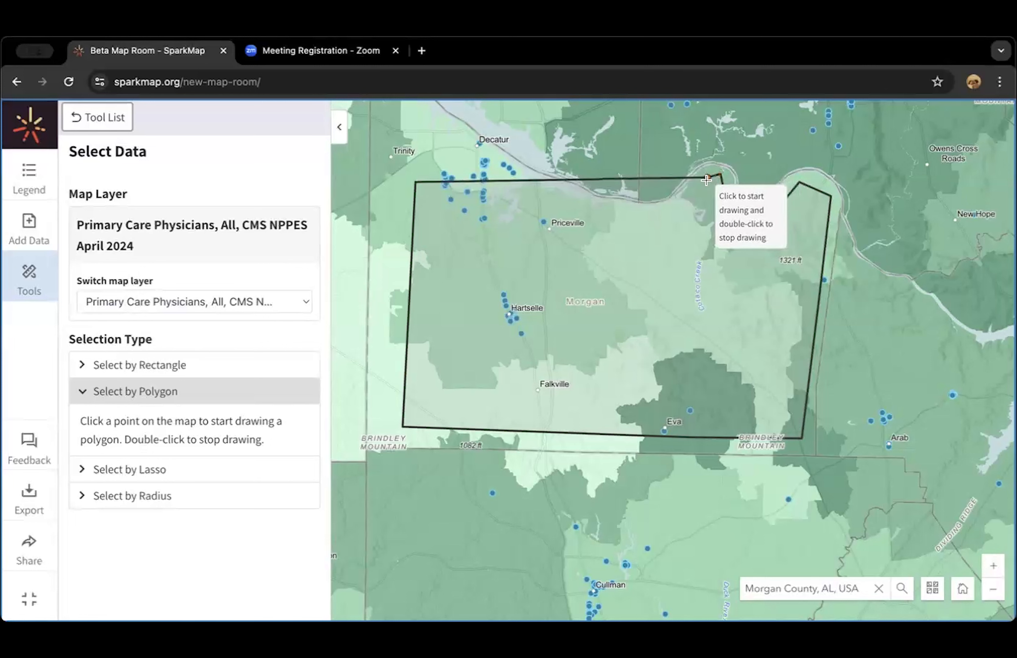
click(679, 223)
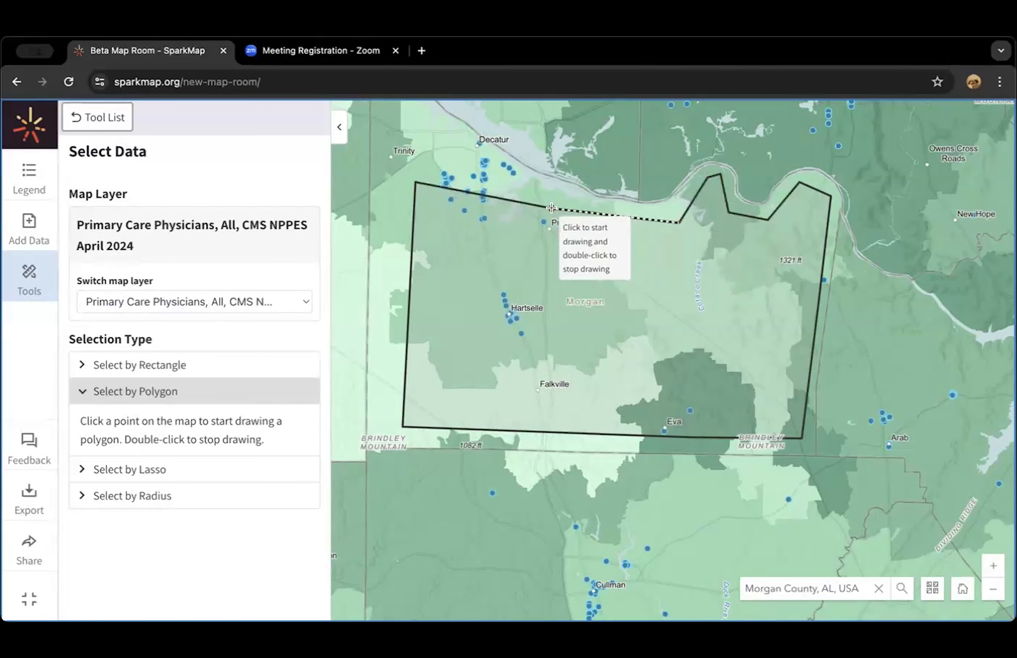
click(562, 206)
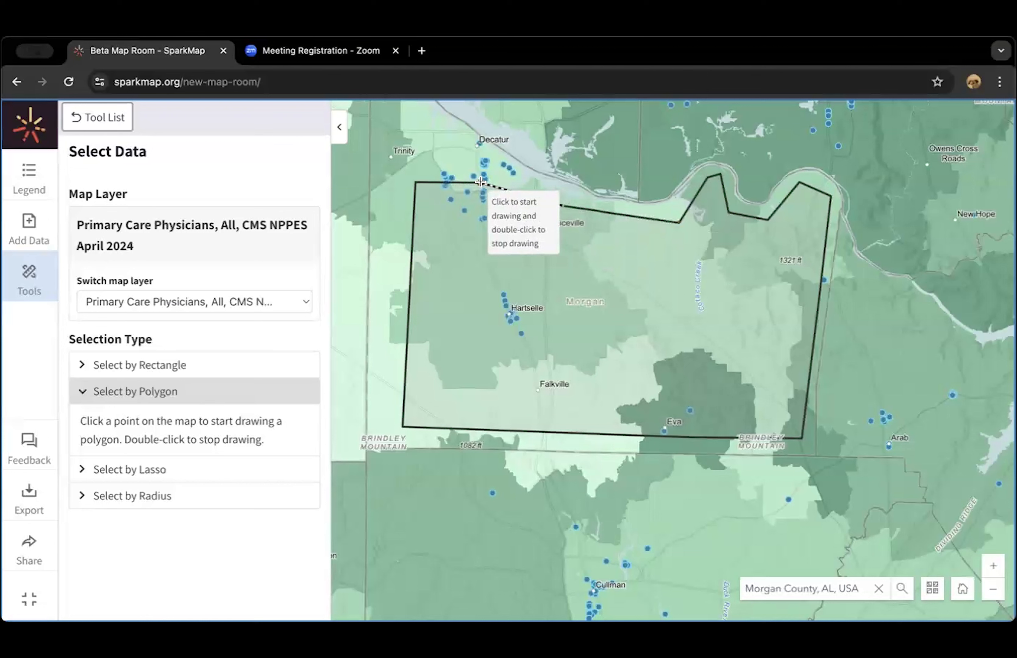
double_click(418, 171)
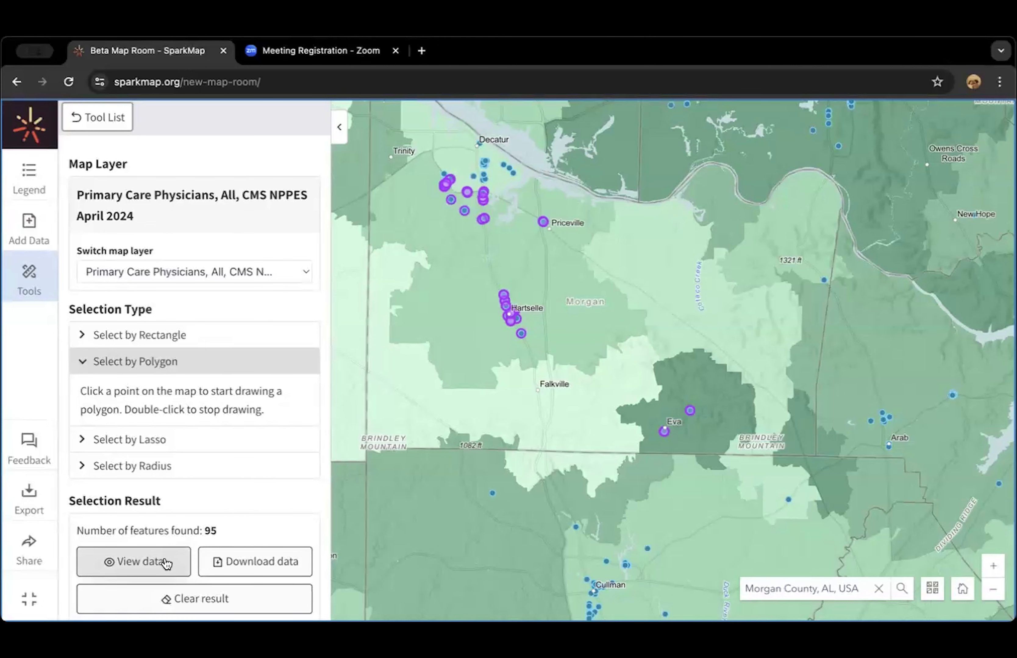
Show the data for the selected physicians and read through the first few feature records
click(150, 562)
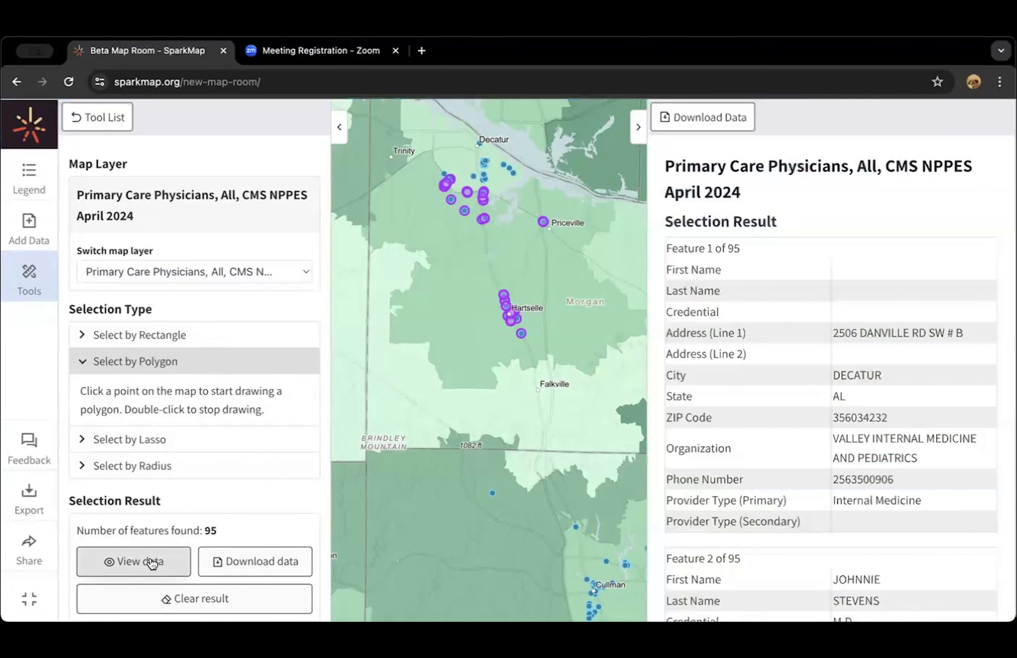
scroll(762, 415, down, 7)
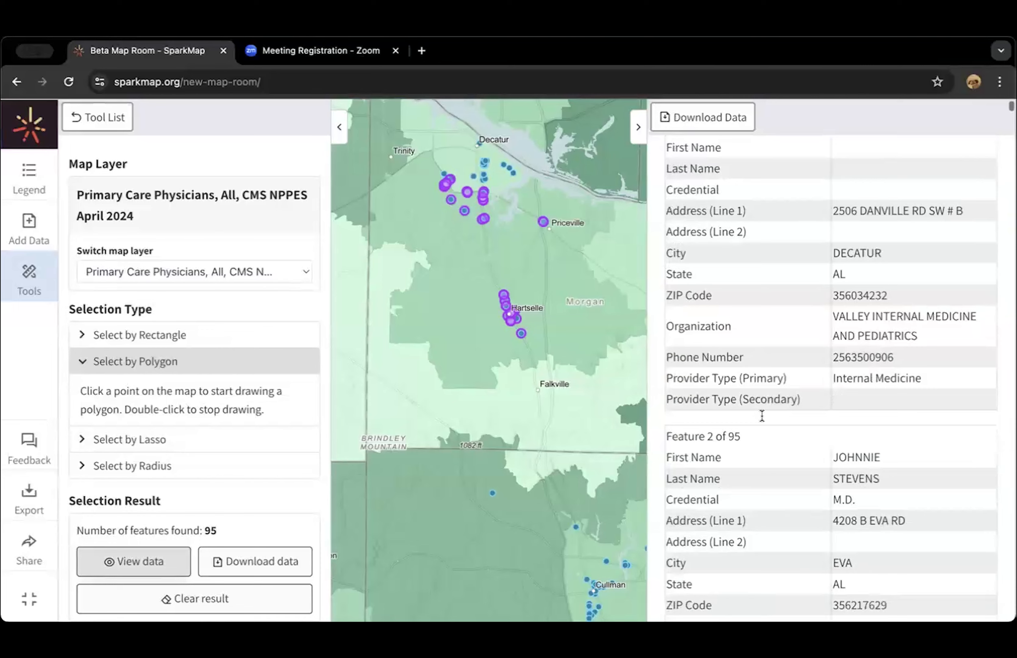
scroll(761, 415, down, 8)
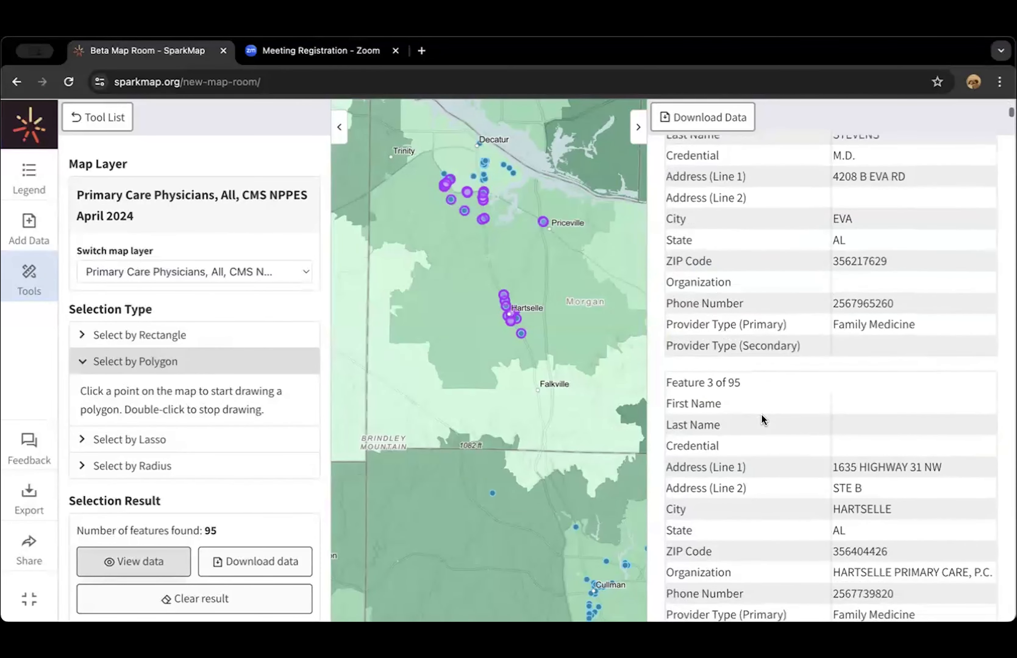
Clear the physician selection and switch the selection layer to Households with Any Broadband, Percent by ZCTA, ACS 2018-22
scroll(760, 414, up, 15)
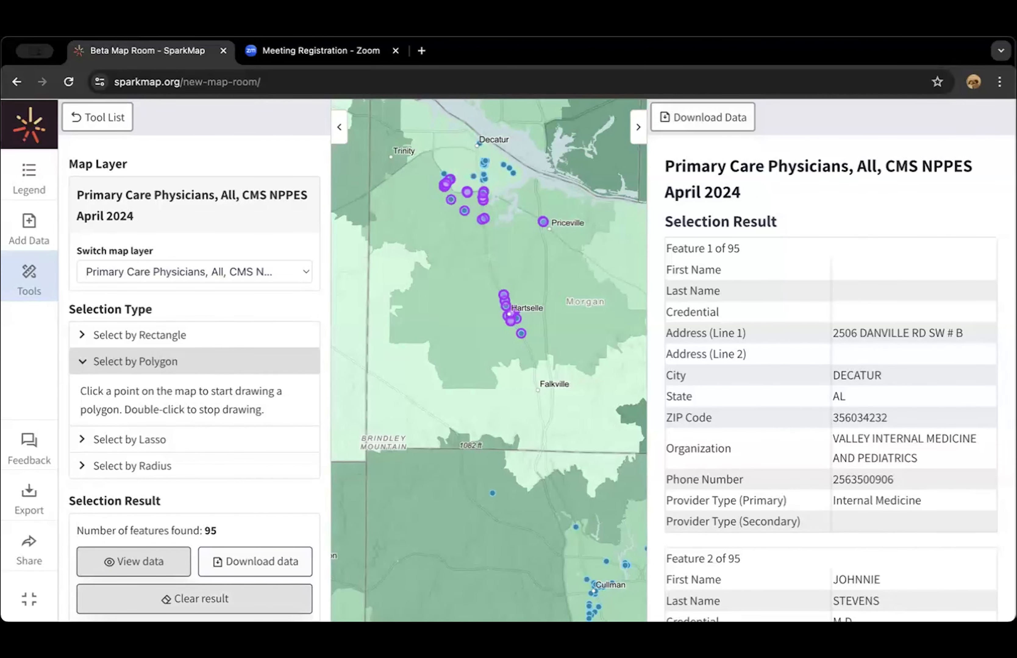
click(240, 601)
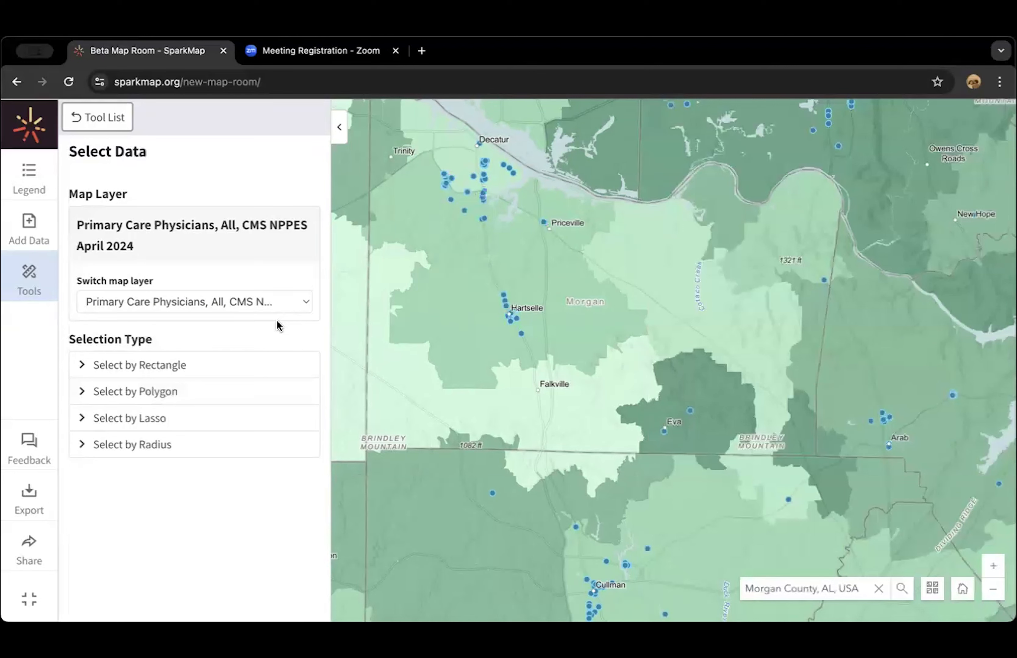
click(267, 302)
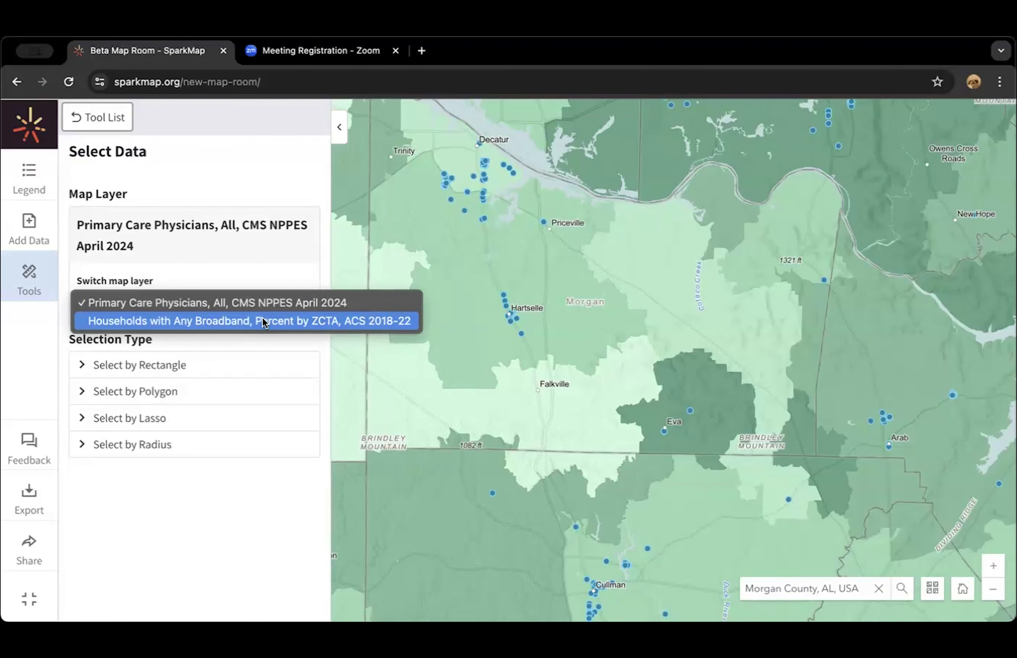
click(262, 318)
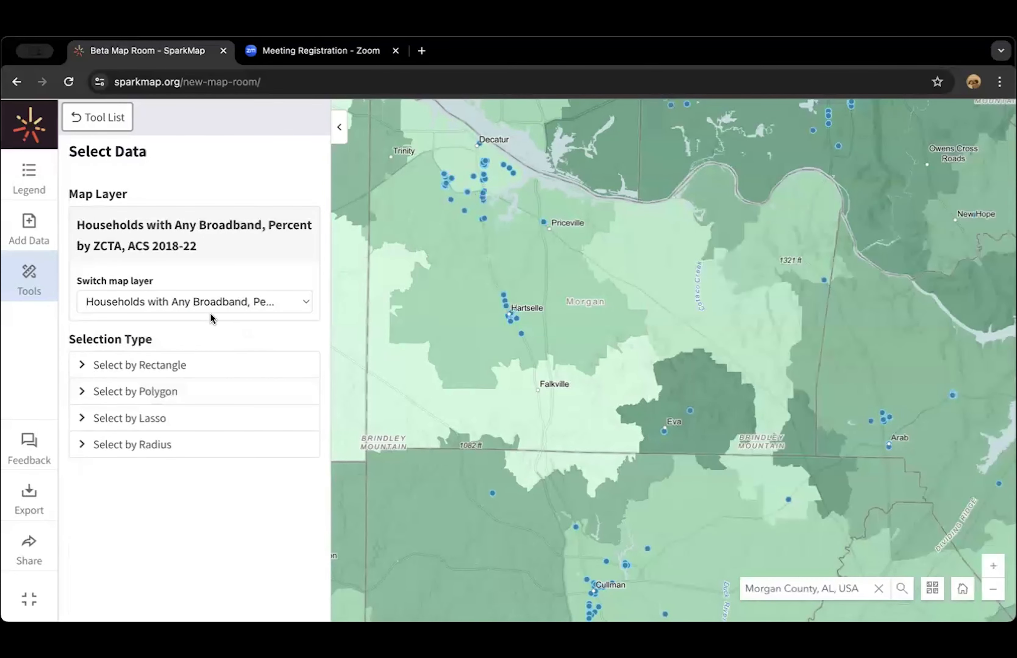
click(162, 301)
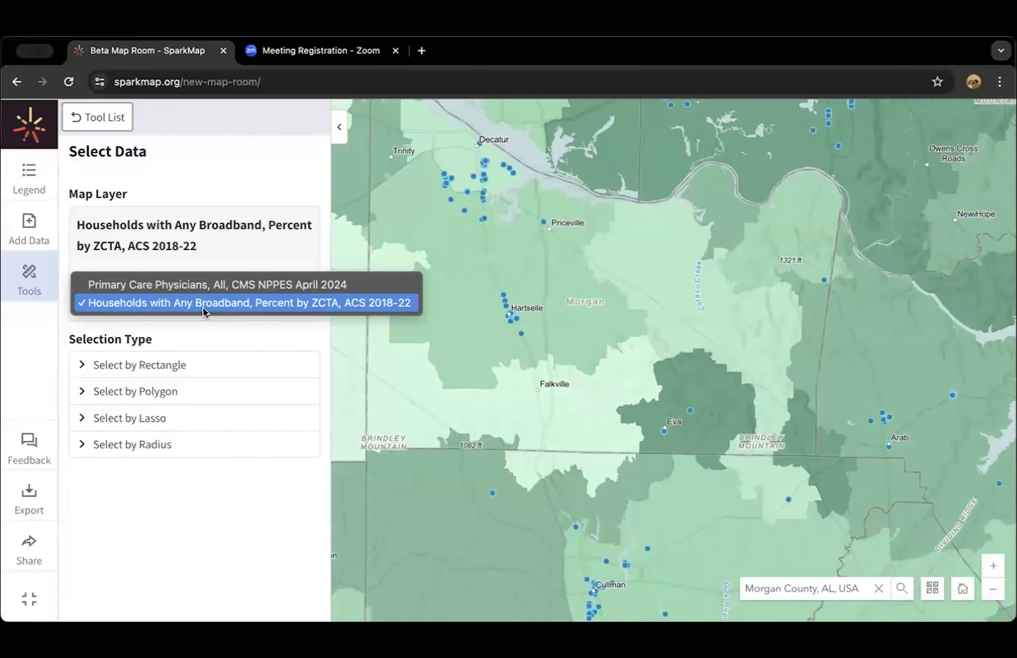
click(289, 330)
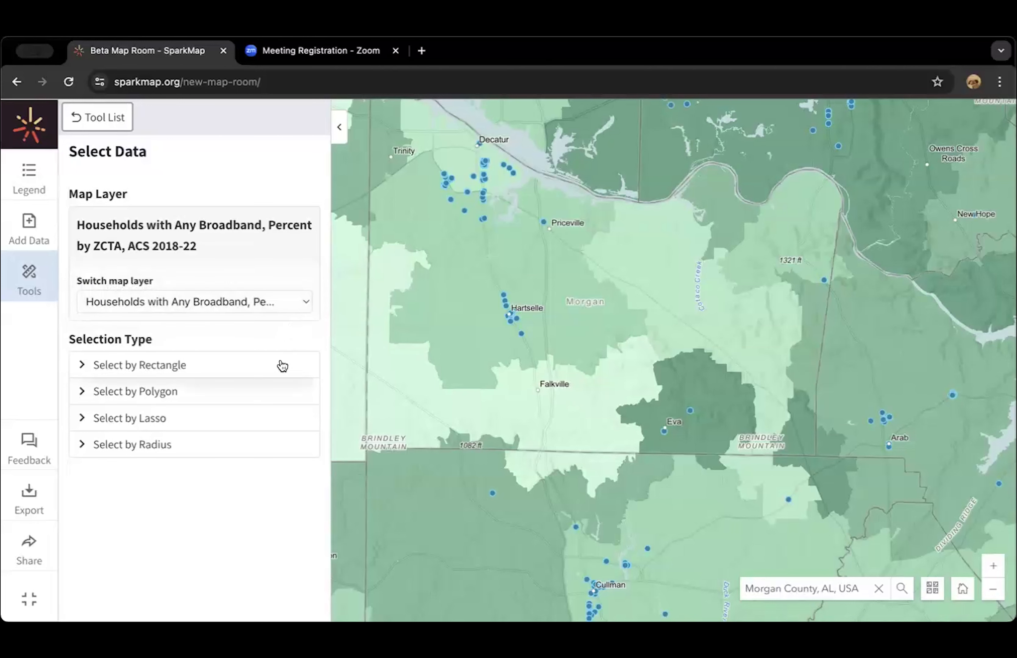
Select the broadband ZCTAs with a polygon roughly tracing Morgan County, from southwest of Trinity past Eva and back through Priceville and Decatur
click(196, 400)
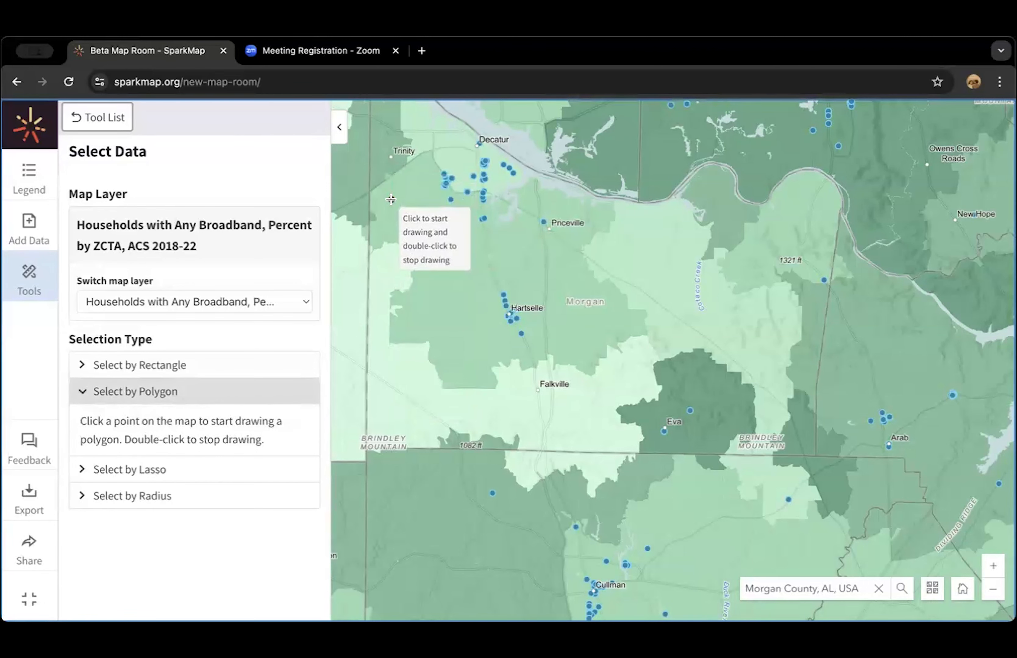
mouse_move(391, 200)
mouse_down()
mouse_move(387, 347)
mouse_move(402, 183)
mouse_up()
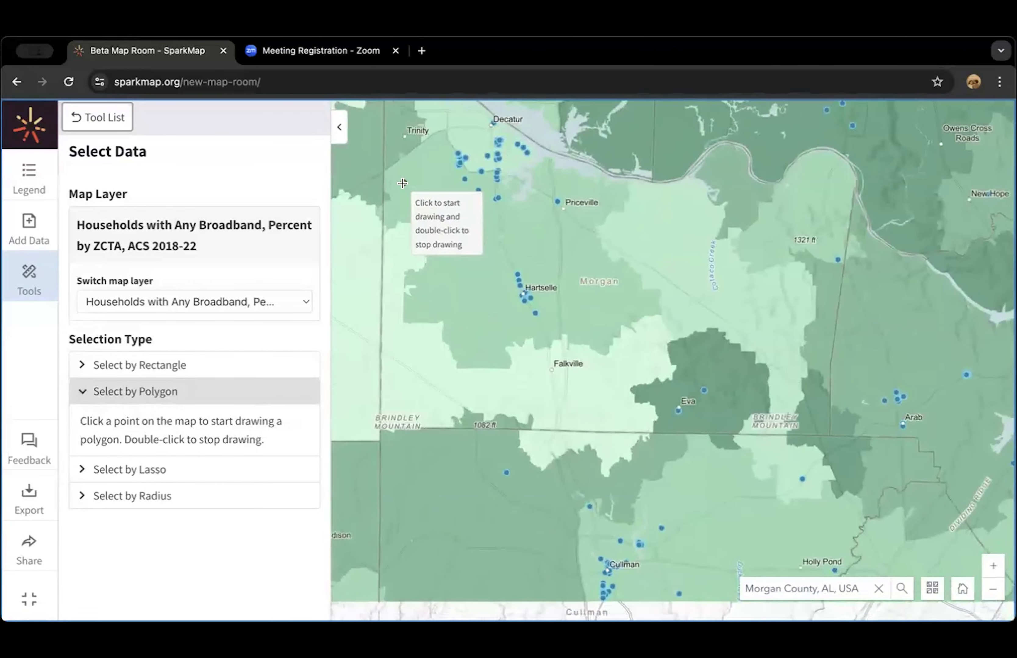
click(403, 183)
click(404, 408)
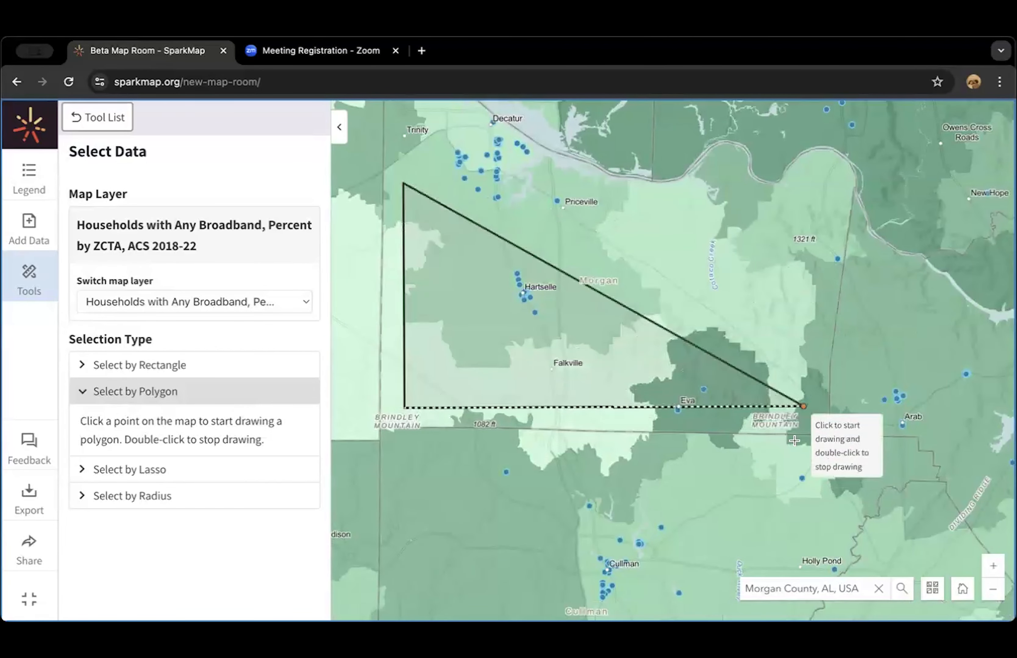
click(807, 408)
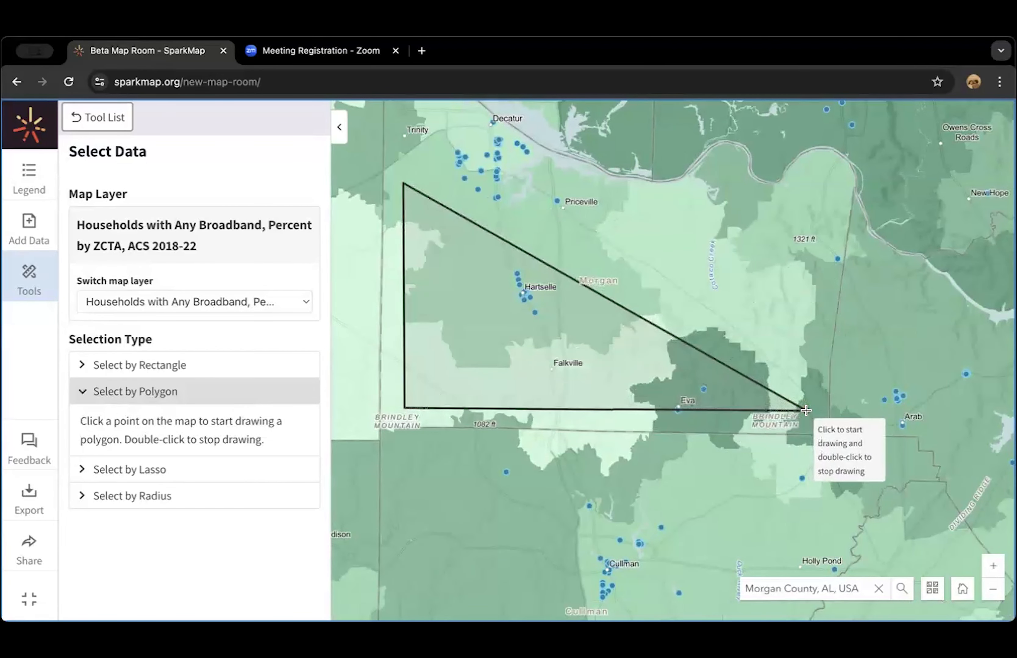
click(828, 185)
click(753, 200)
click(610, 198)
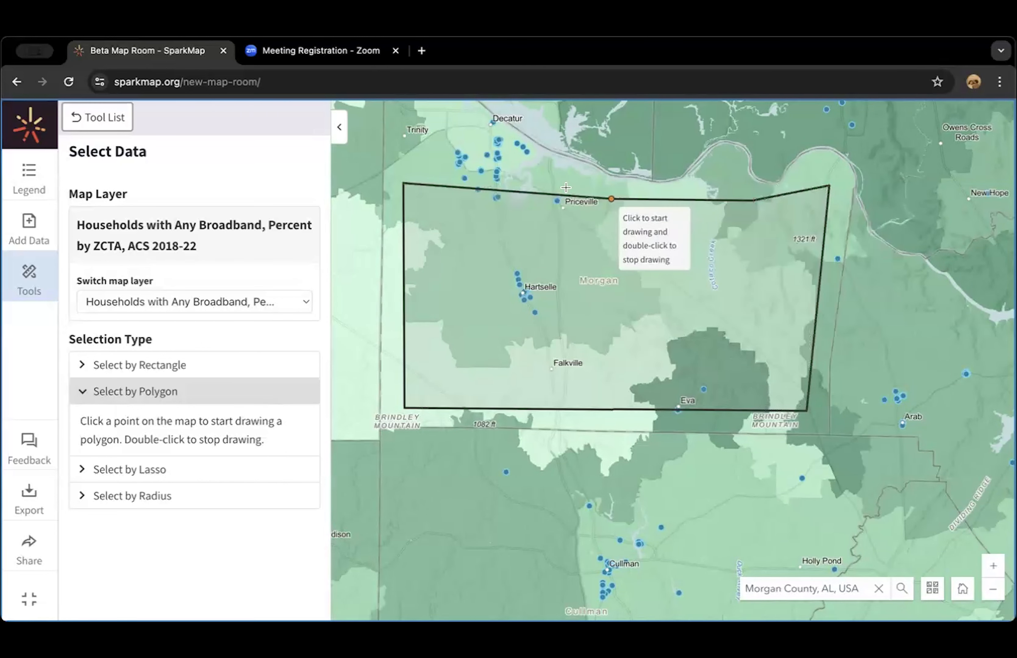
click(495, 160)
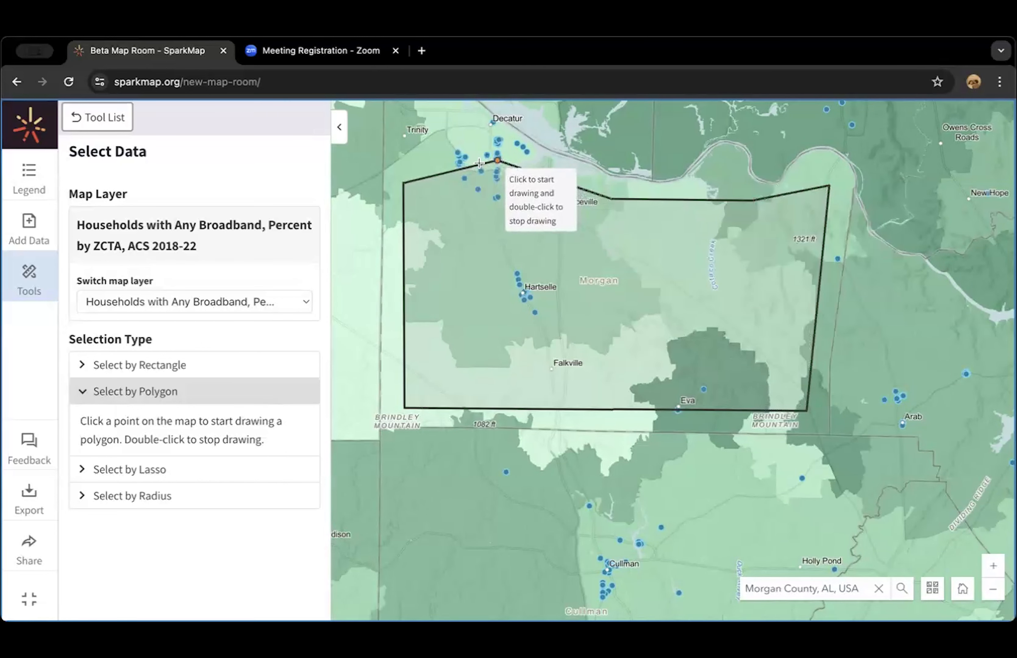
double_click(417, 174)
click(553, 313)
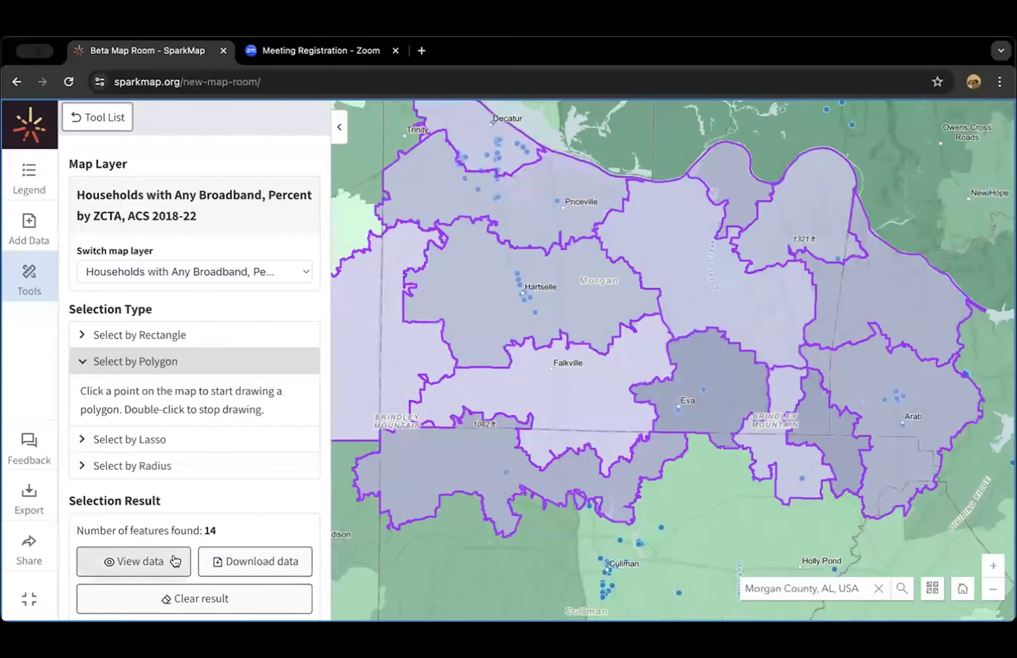
Show the data for the selected ZCTAs, read through the first feature records, and close the data view
click(175, 561)
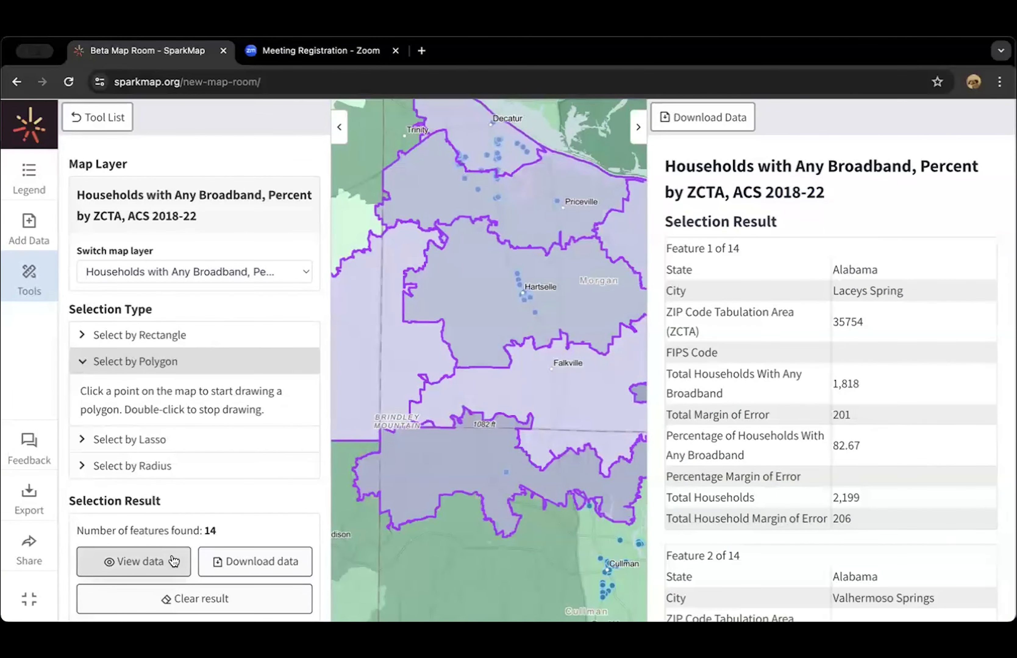
scroll(775, 382, down, 7)
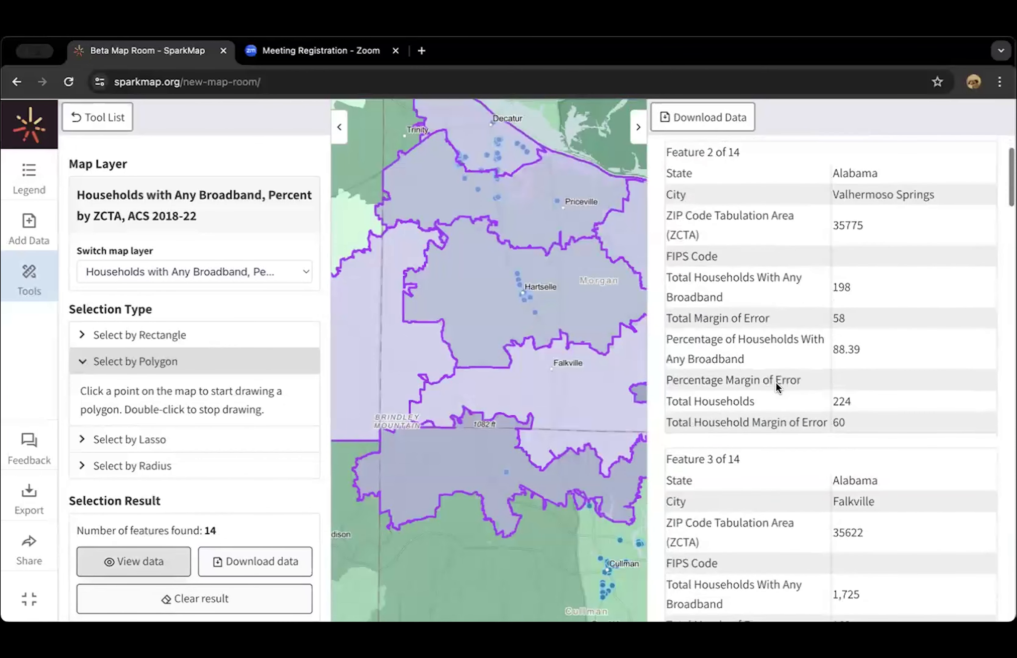
scroll(775, 384, up, 7)
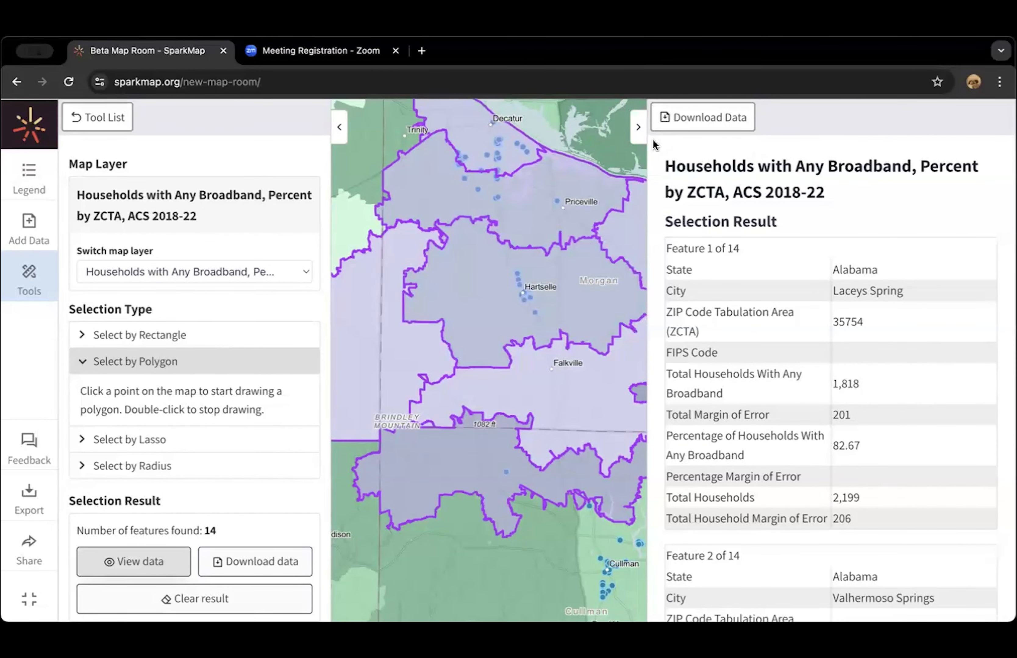
click(638, 127)
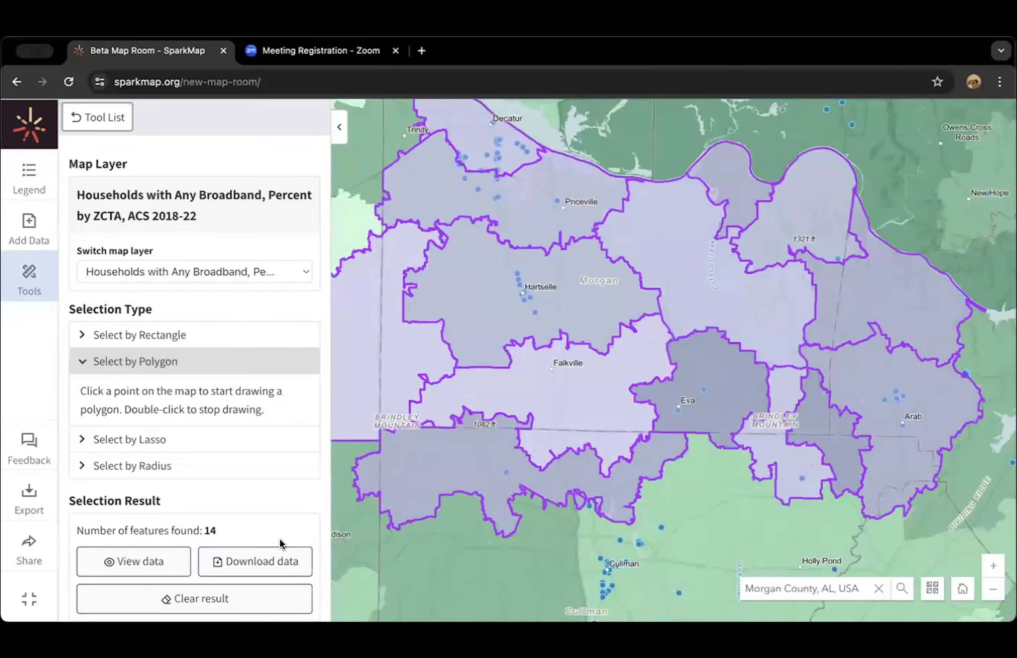
Clear the selection result and open Query Data for the Households with Any Broadband, Percent by ZCTA layer
click(203, 601)
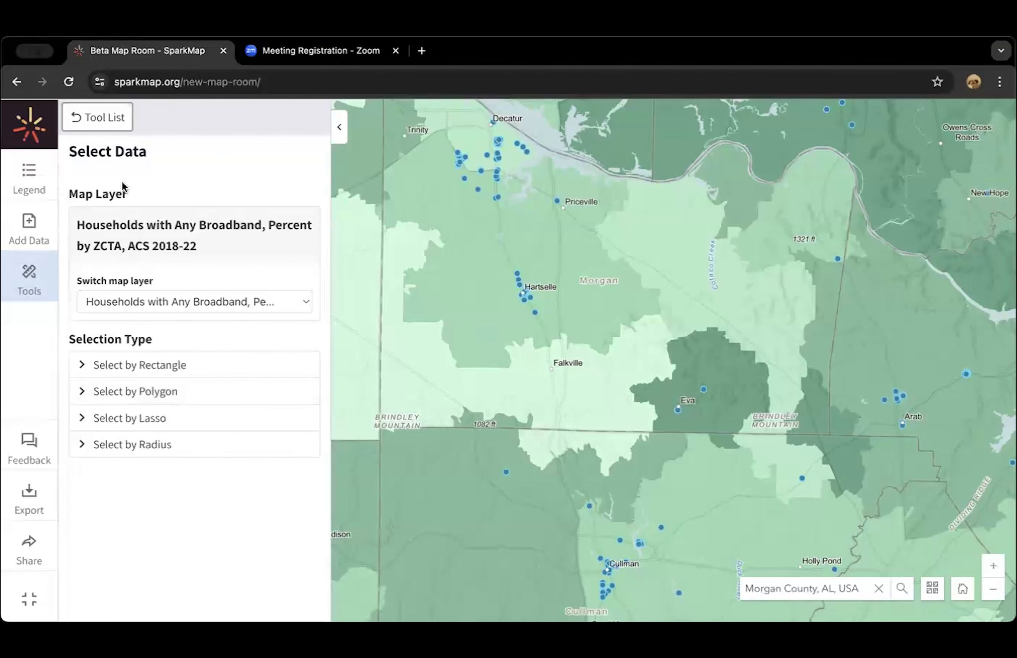
click(96, 119)
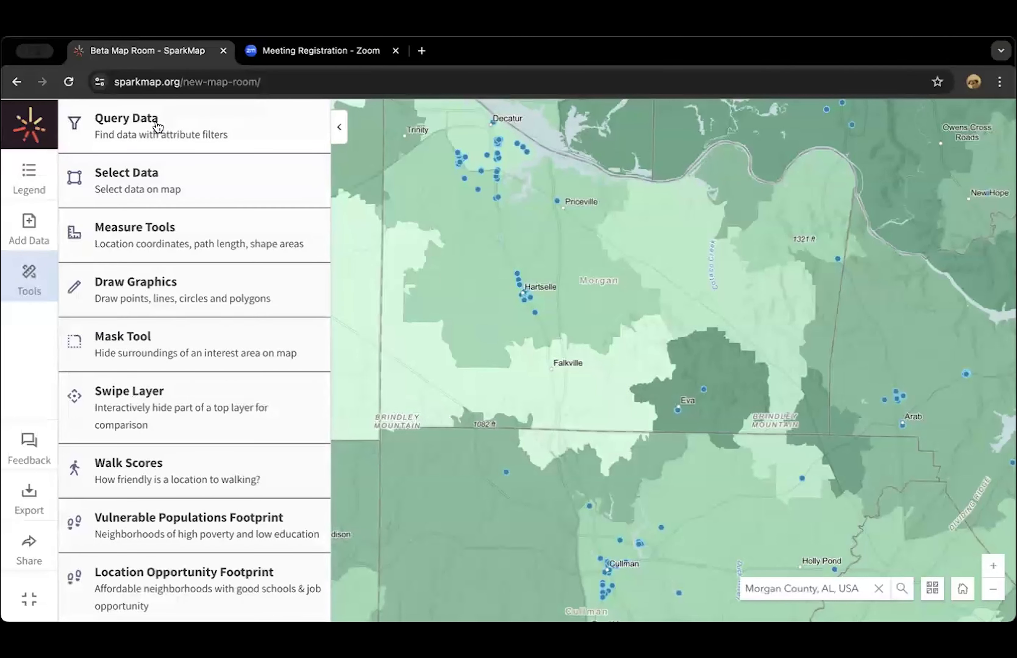
click(164, 130)
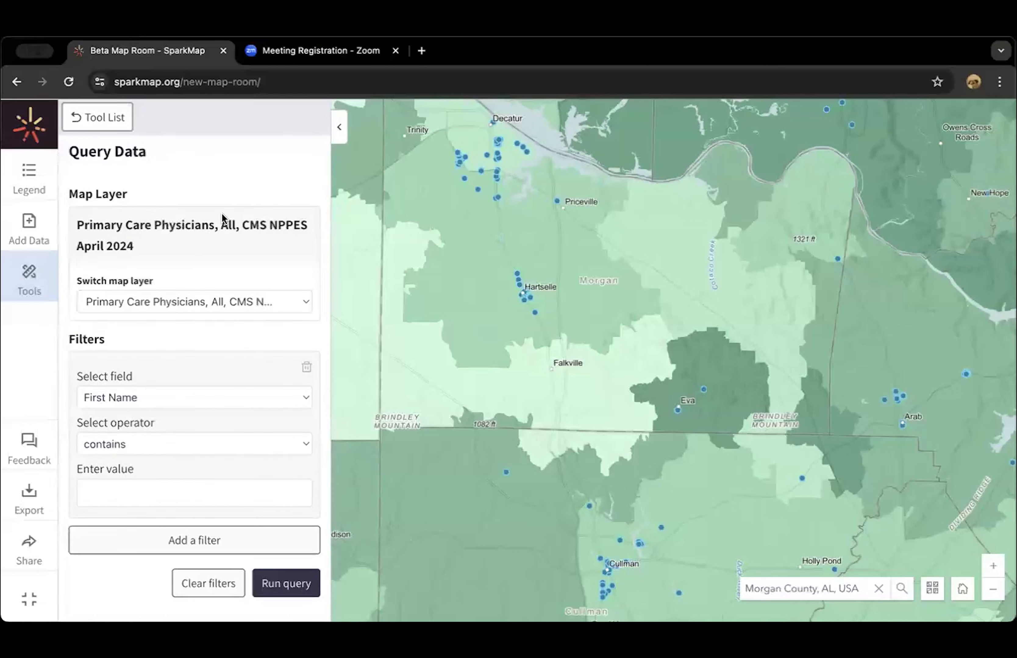
click(241, 301)
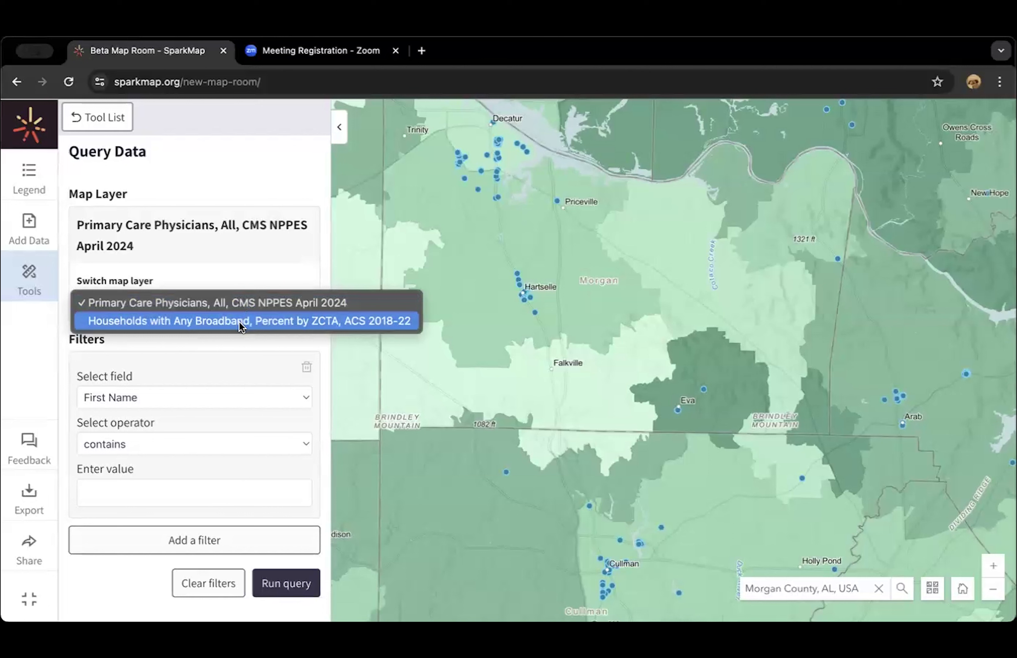
click(241, 325)
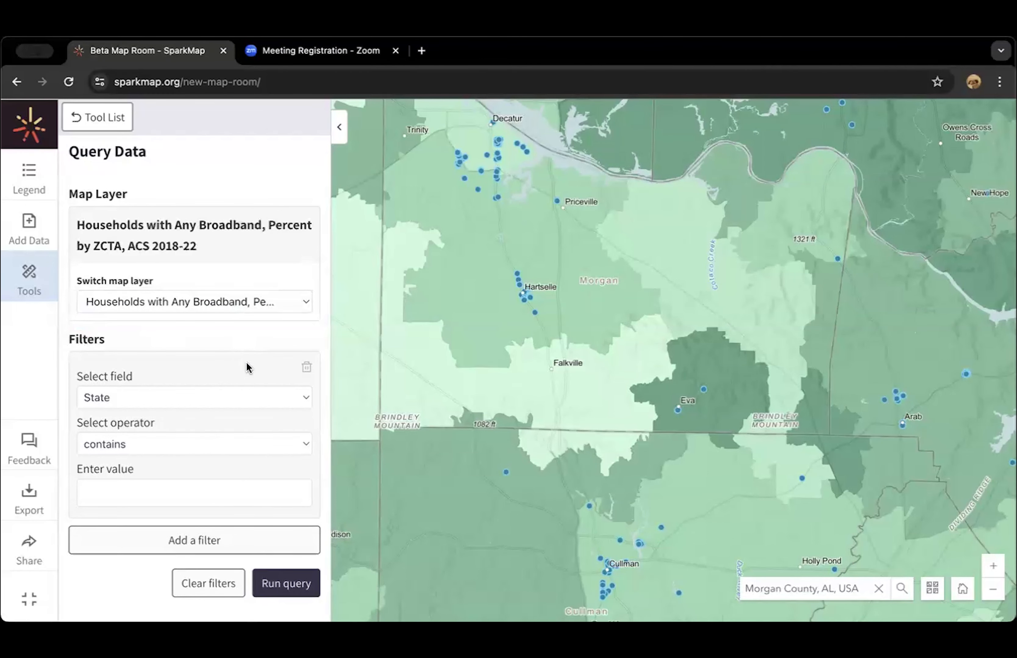
Query the ZCTAs whose Percentage of Households With Any Broadband is < 72
click(269, 400)
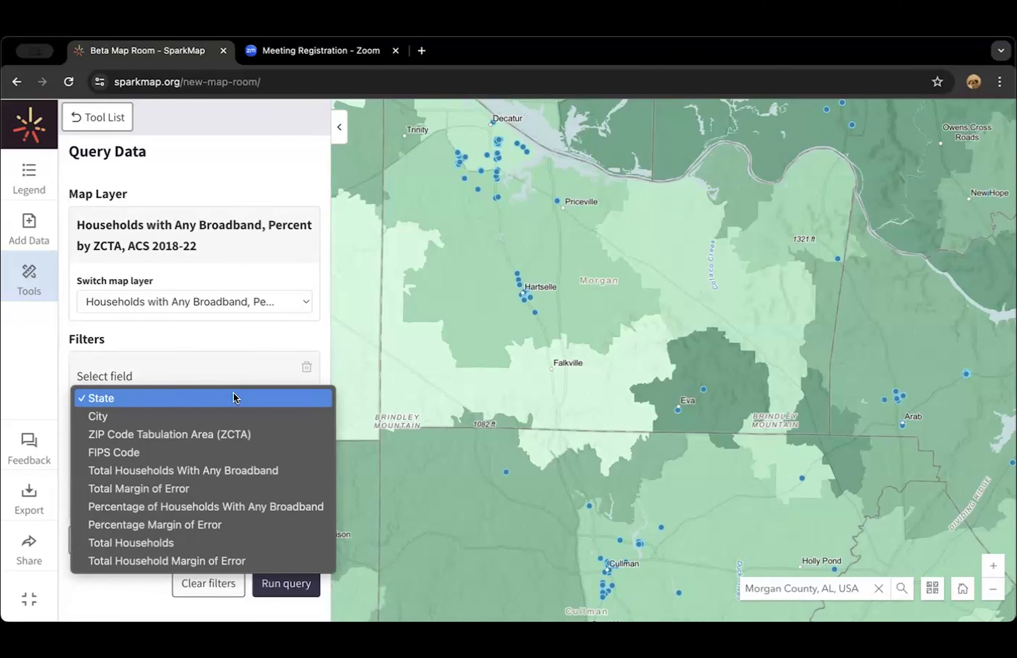
click(228, 508)
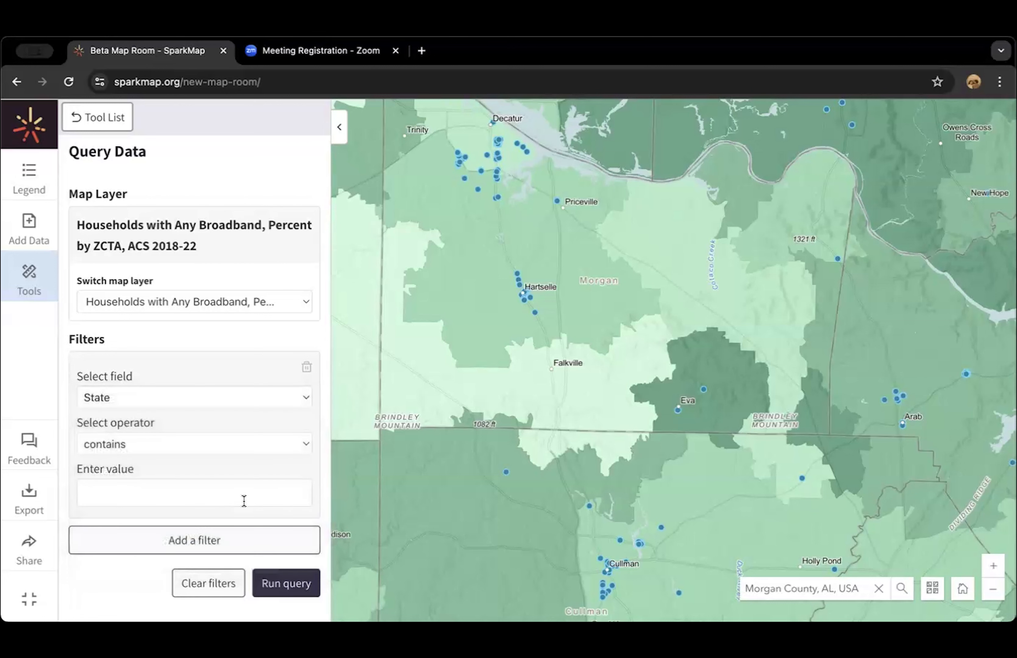
click(137, 445)
click(139, 463)
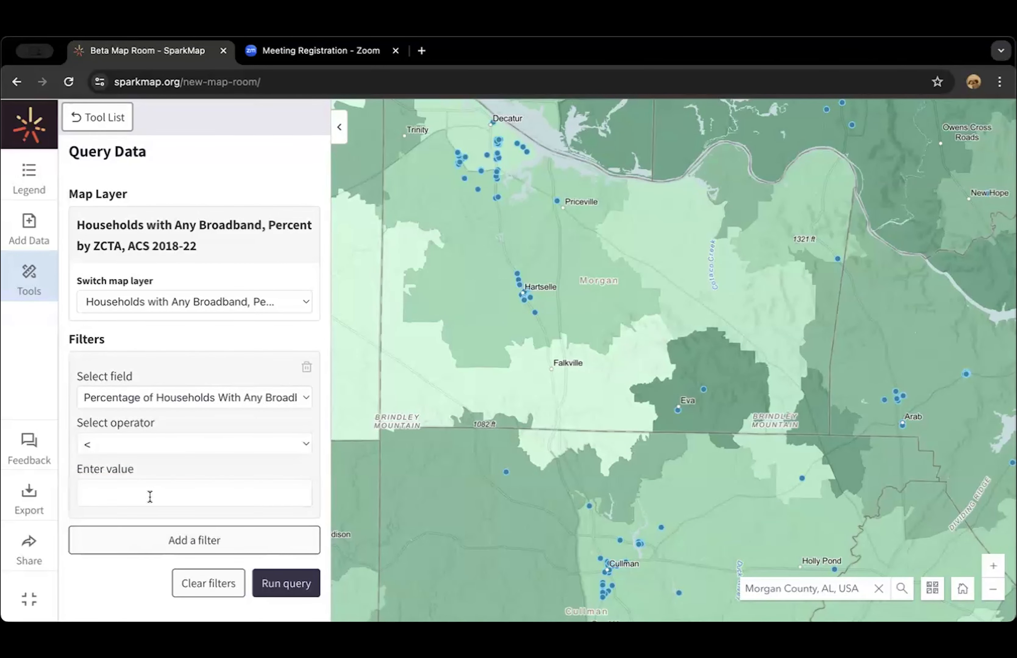
click(150, 496)
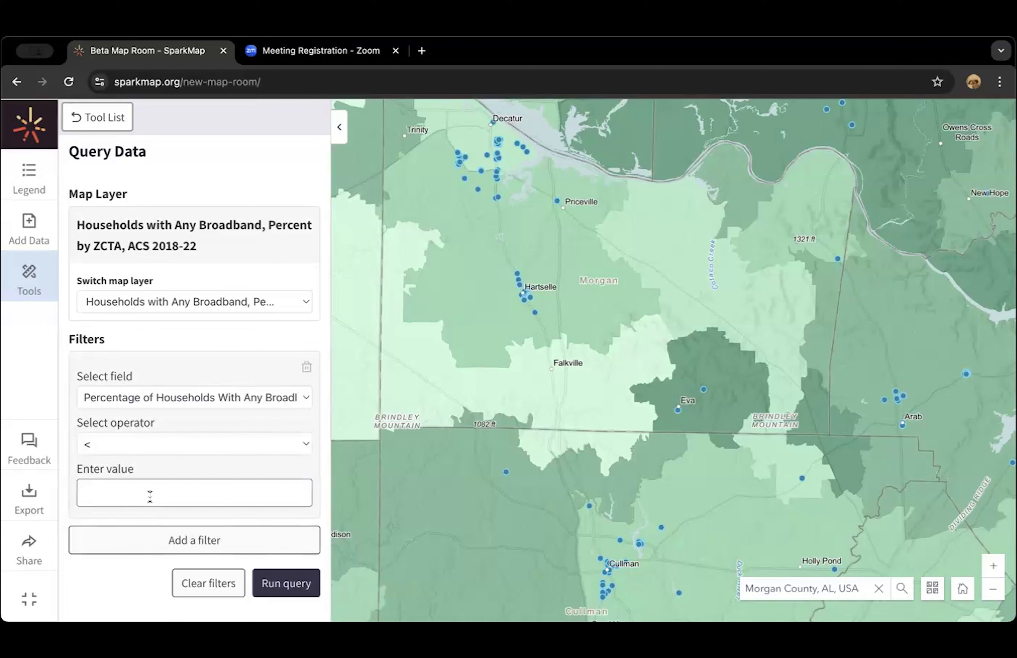
text(72)
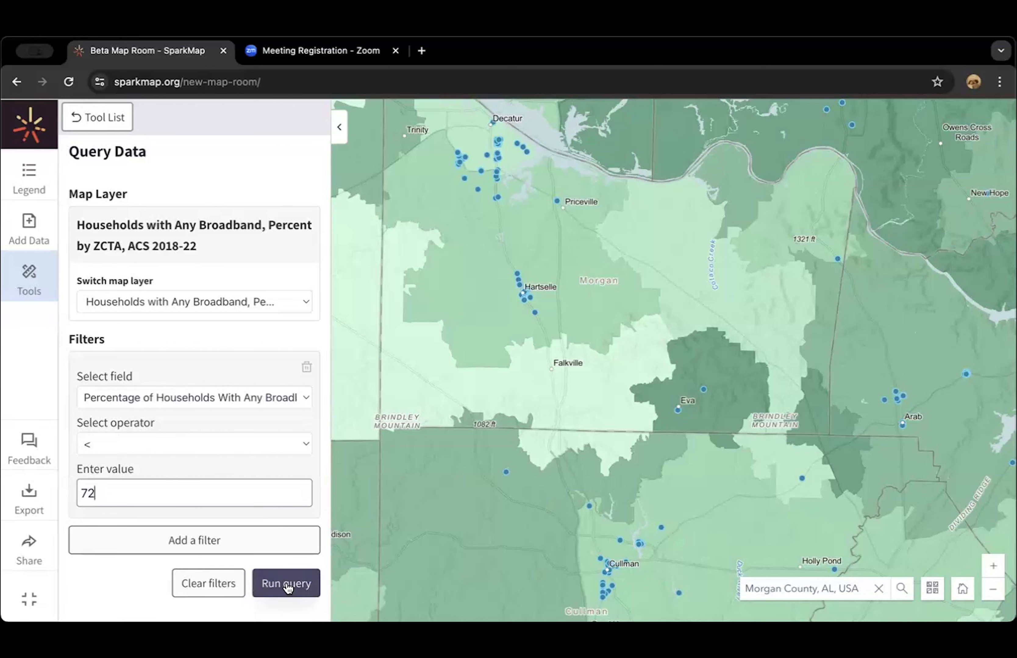
click(287, 586)
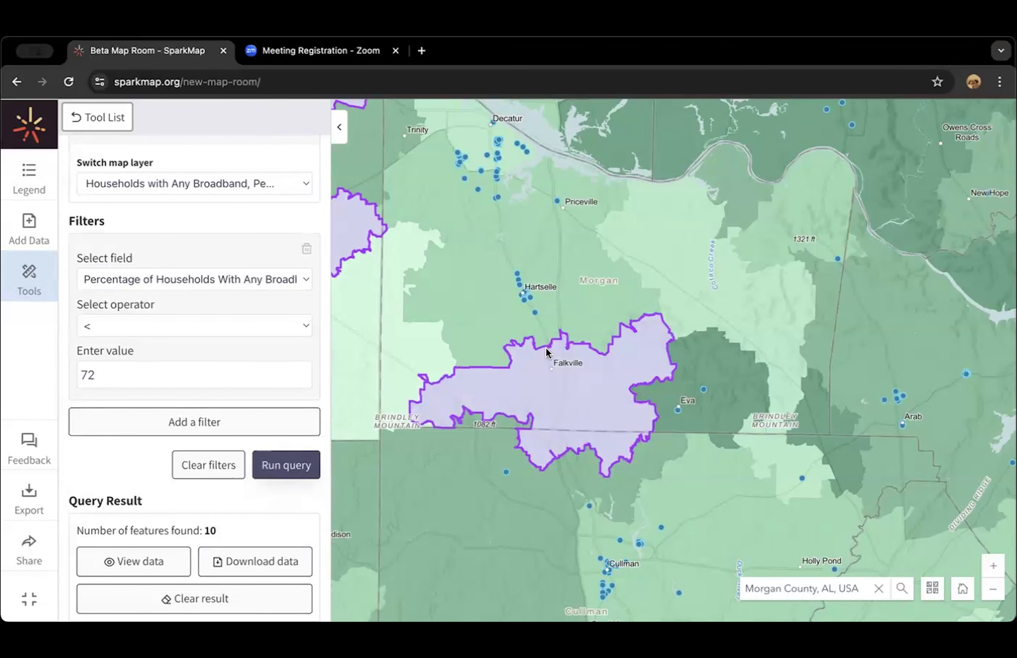
Show the data for the ZCTAs matched by the query, and clear the query result
mouse_move(549, 364)
click(141, 560)
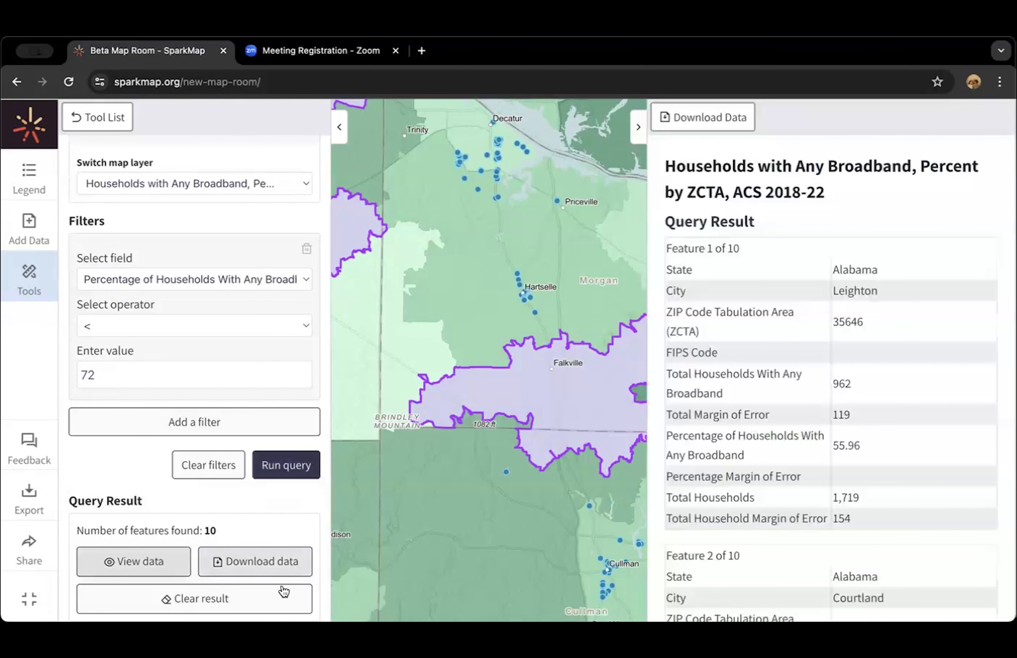
click(280, 599)
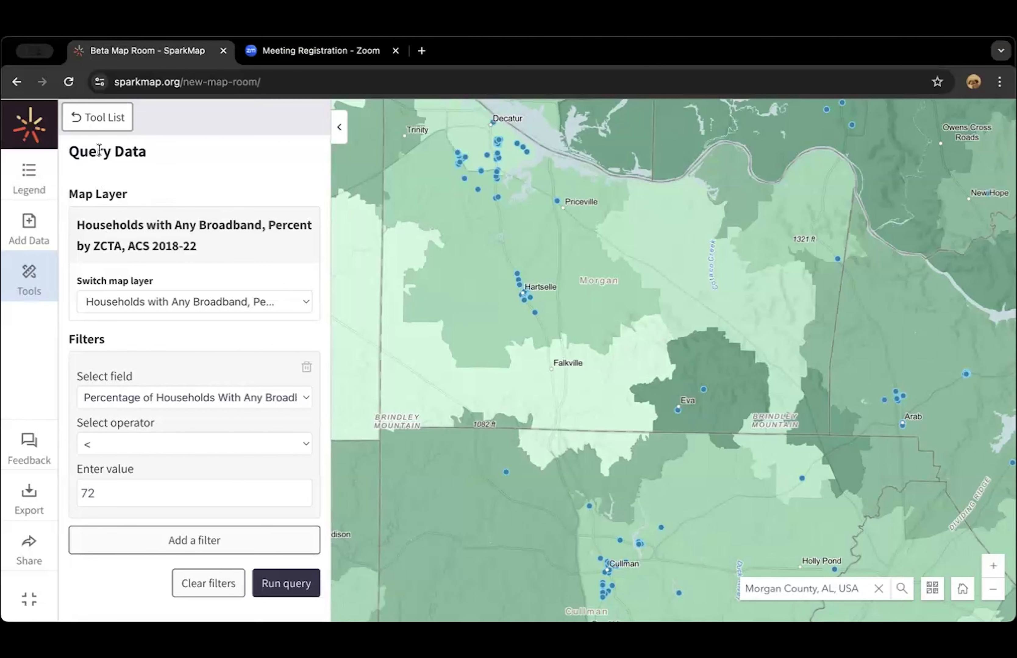
Mask the map's surroundings with the Mask Tool, using County geography and Morgan, AL as the area of interest
click(106, 121)
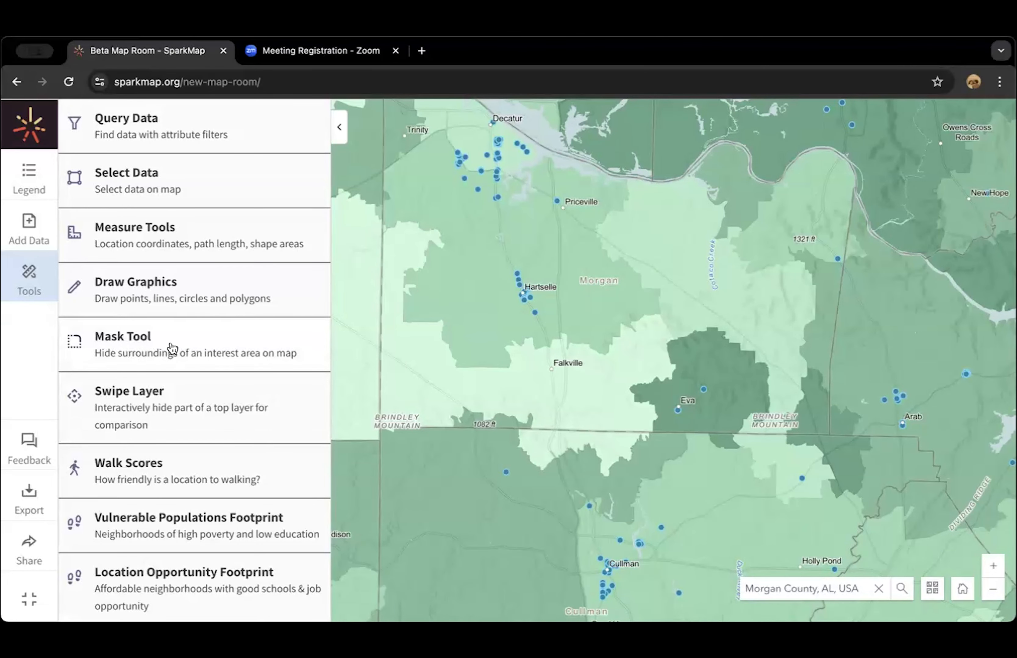
click(121, 336)
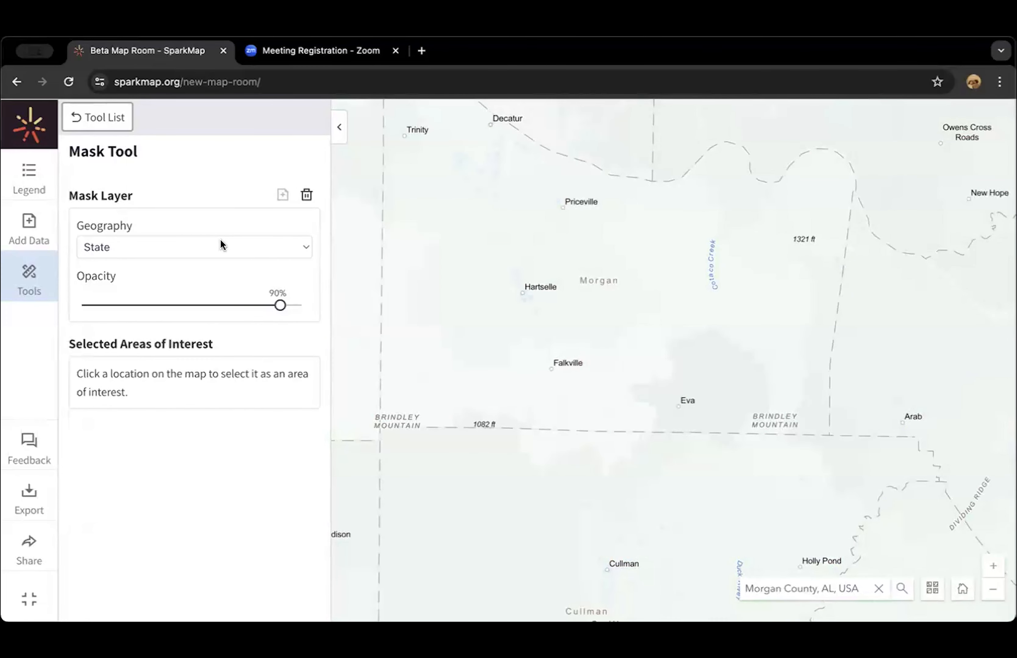
click(208, 252)
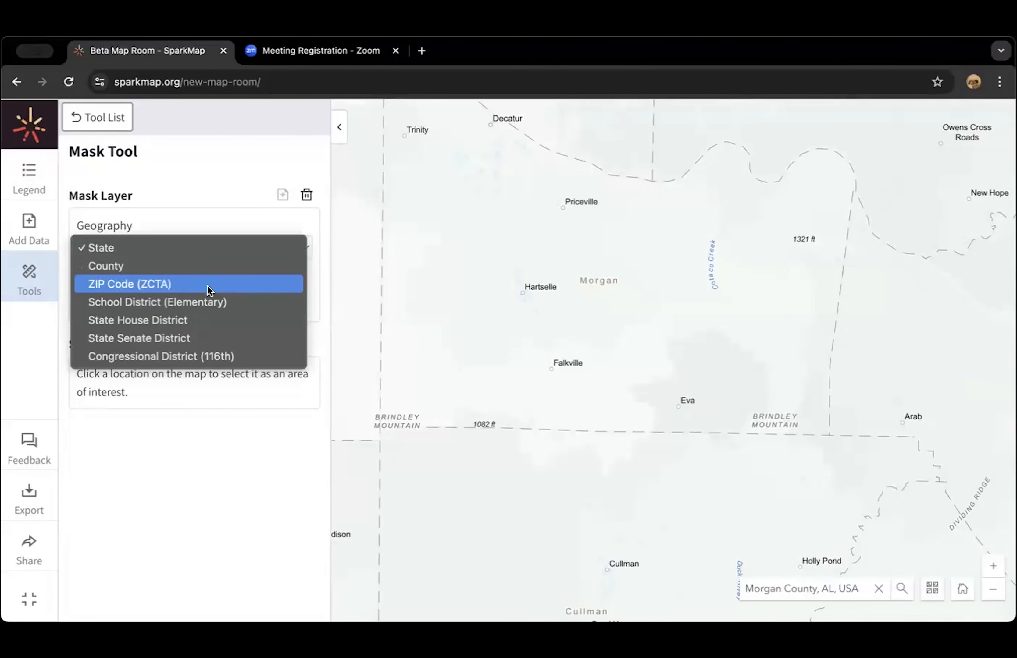
click(182, 266)
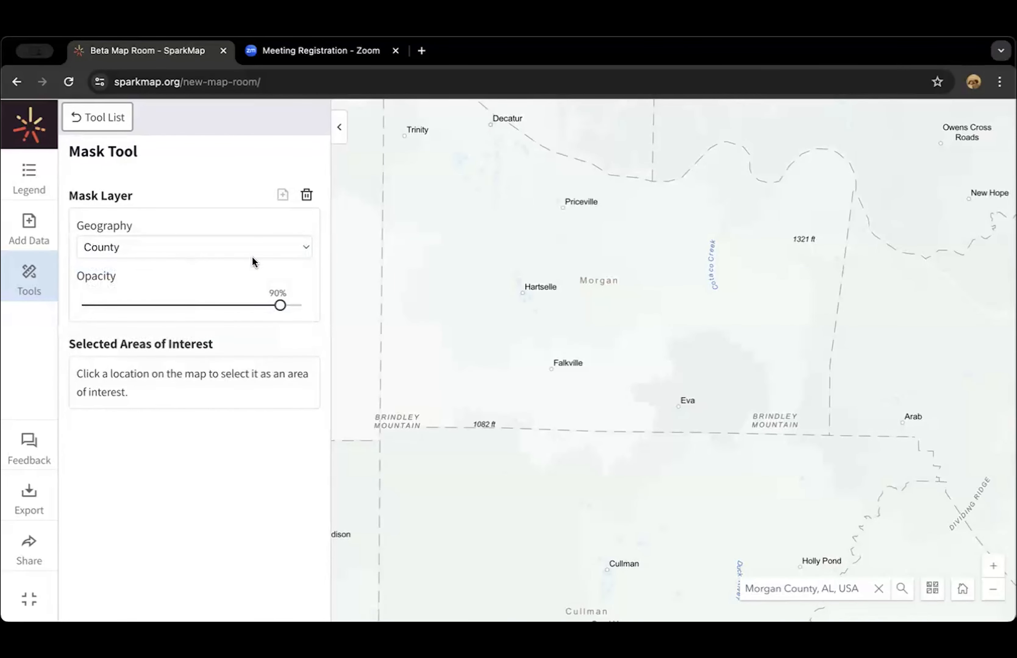
click(623, 295)
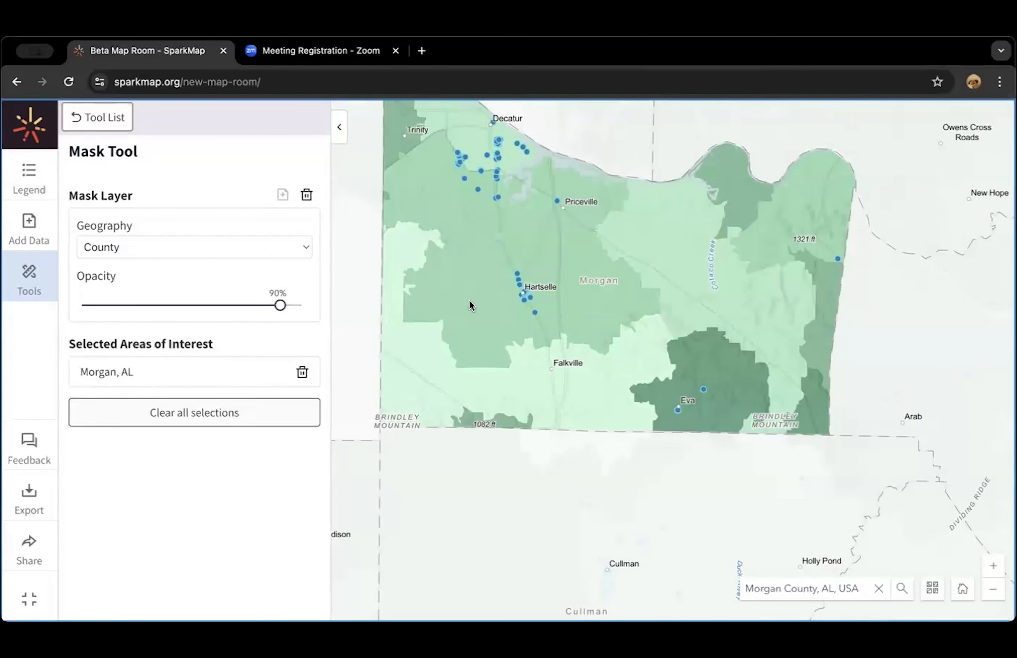
Set the mask layer's opacity to 95% and its geography to ZIP Code (ZCTA)
mouse_move(280, 305)
mouse_down()
mouse_move(144, 306)
mouse_move(307, 325)
mouse_move(293, 321)
mouse_up()
click(302, 248)
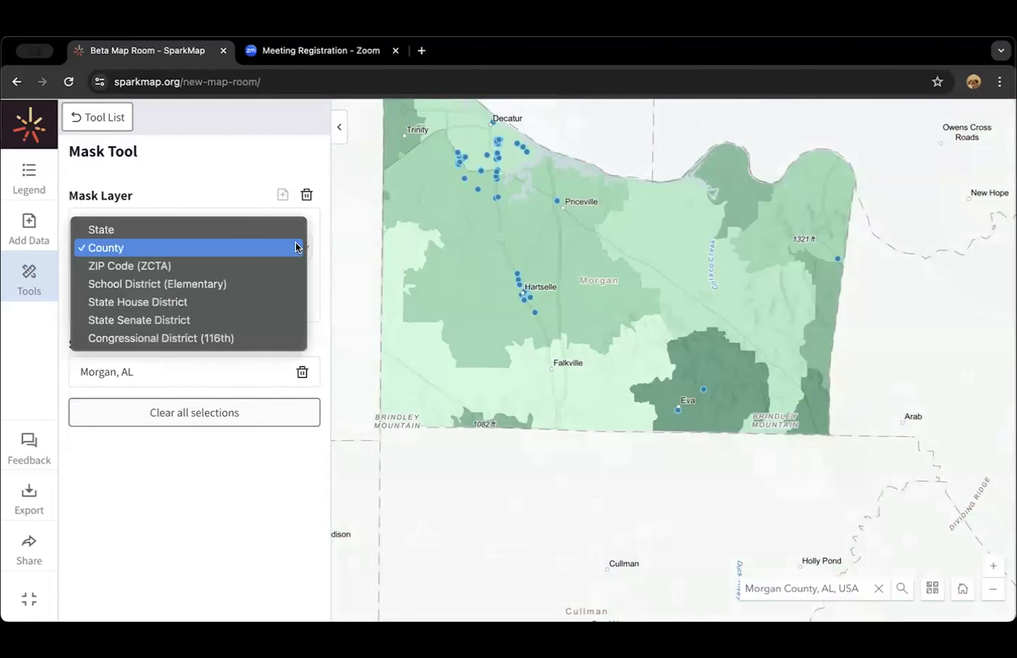
click(284, 263)
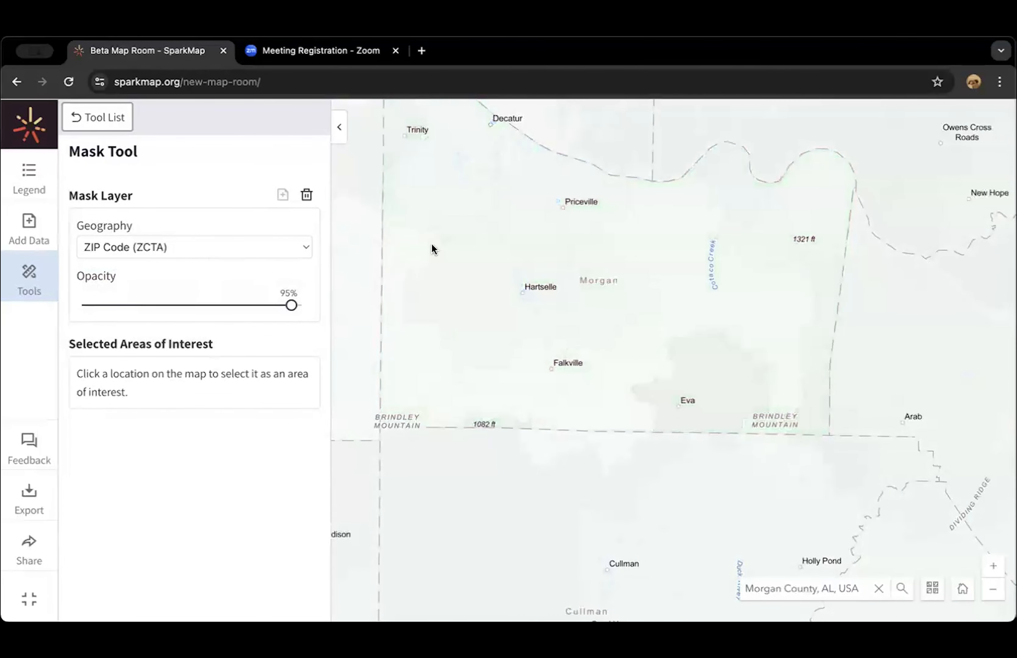
Select ZCTAs 35640, 35603, 35670 and 35622 on the map as areas of interest, and remove 35670 from the selection
click(585, 294)
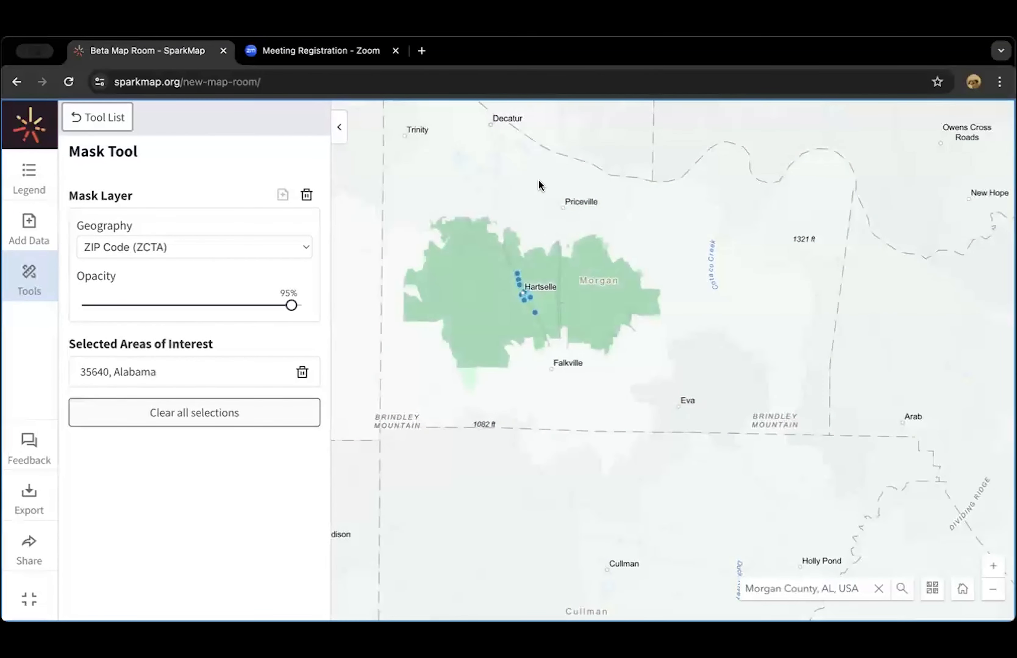
click(540, 217)
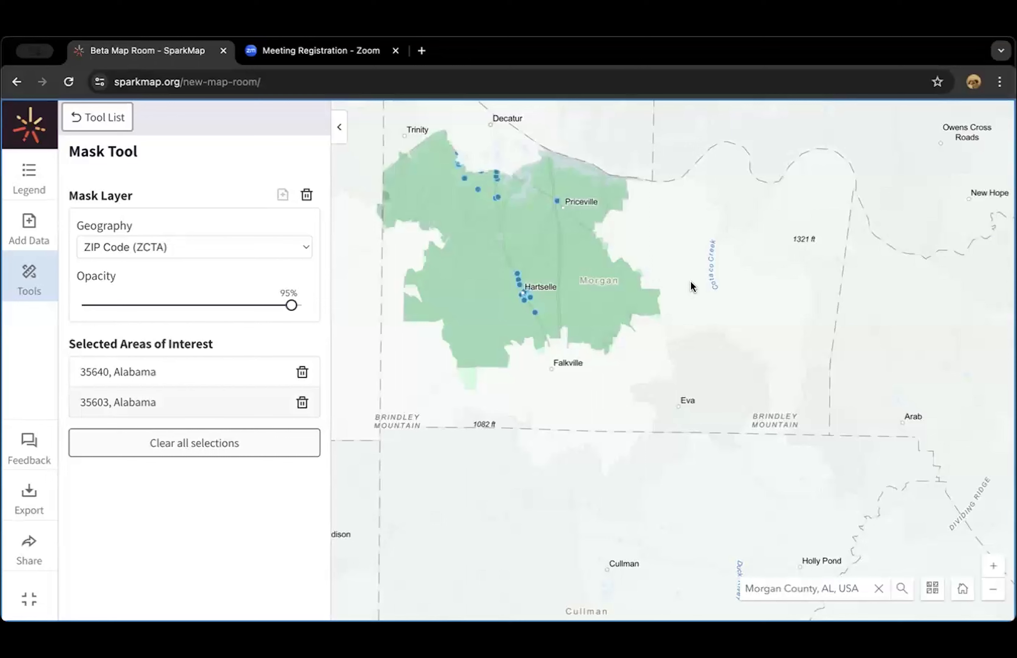
click(693, 325)
click(581, 396)
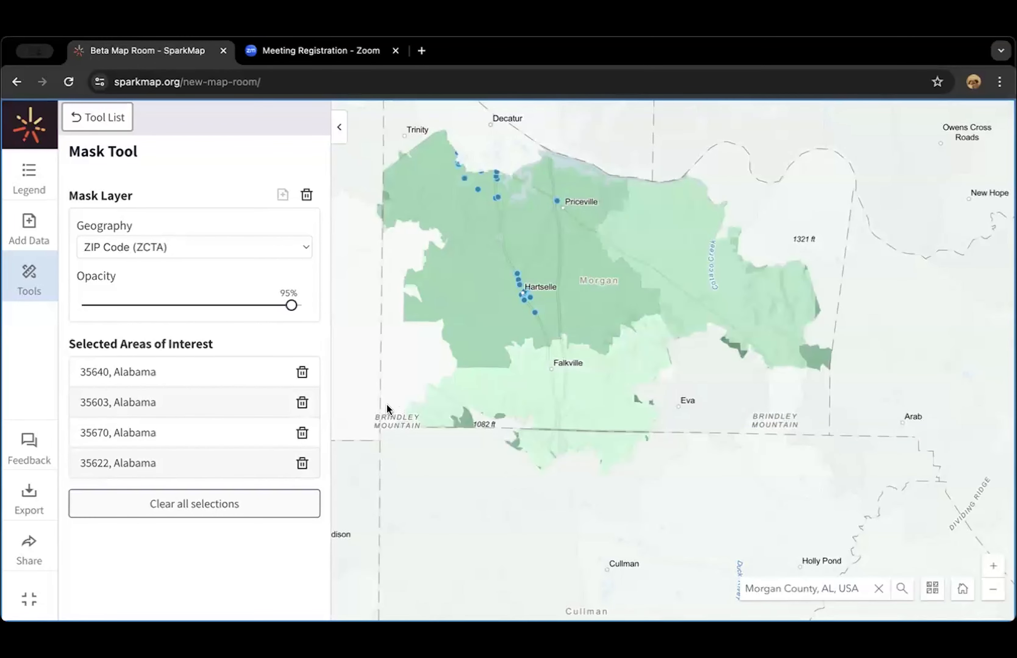
click(302, 434)
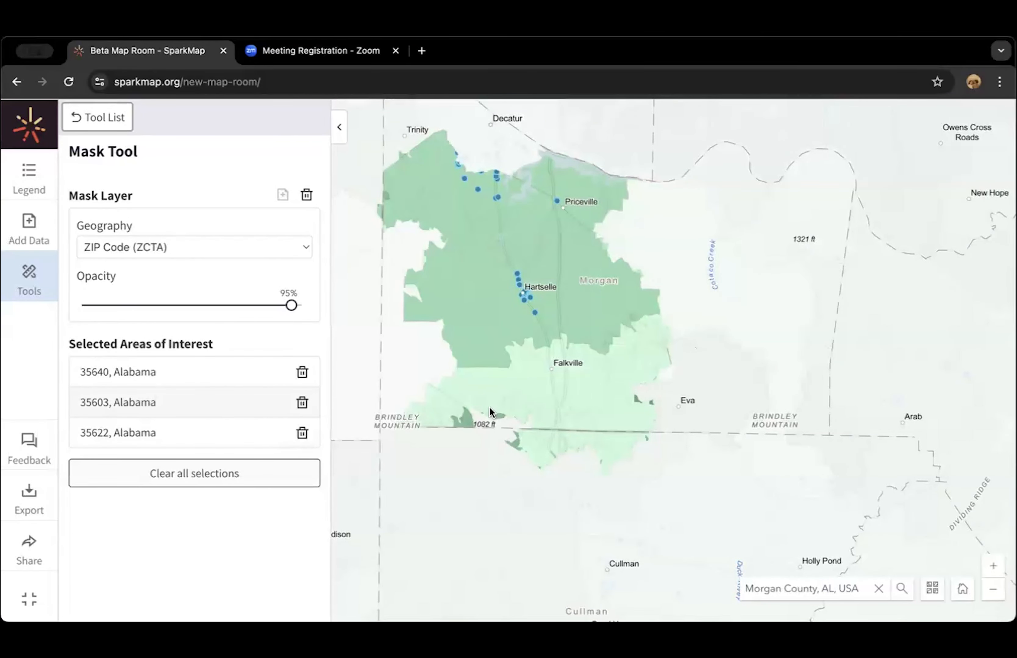
Hide the Mask Layer from the legend and show it again, and open its layer options
click(118, 117)
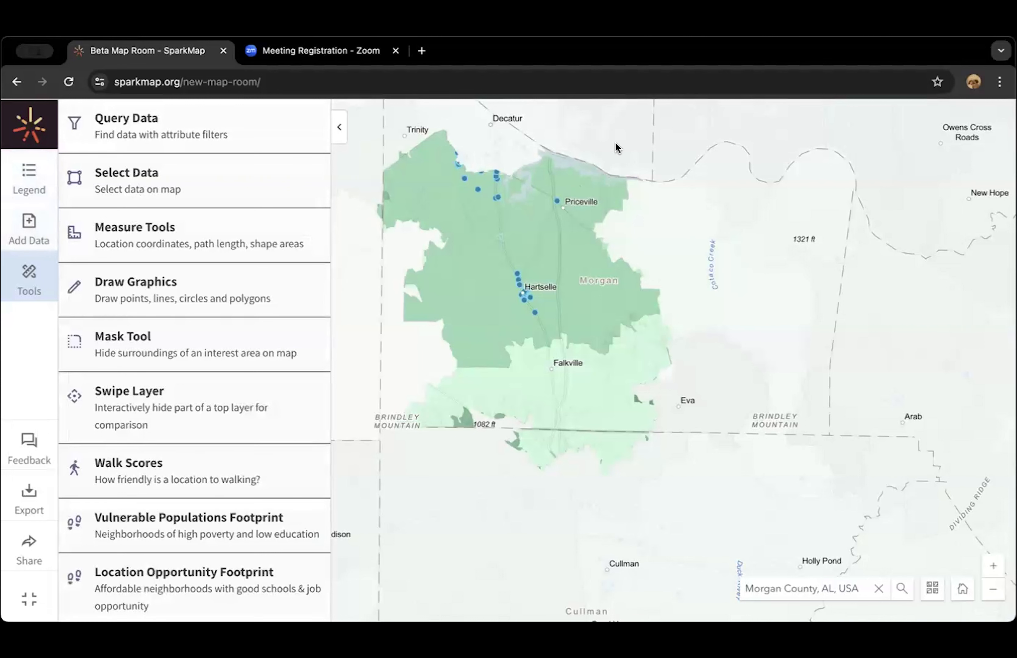
click(31, 185)
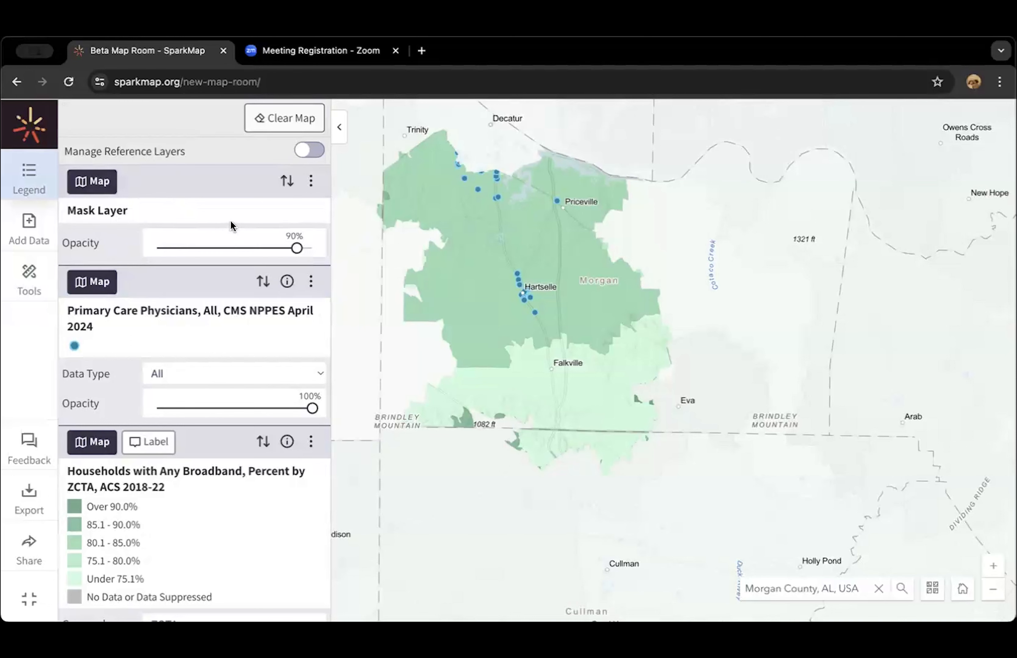
click(99, 182)
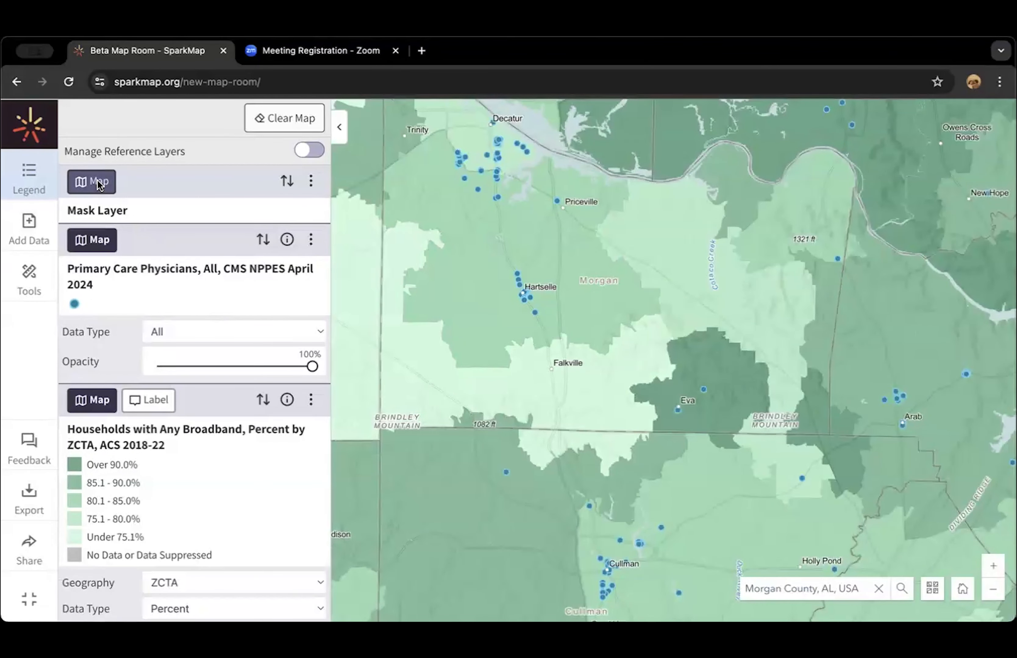
click(99, 183)
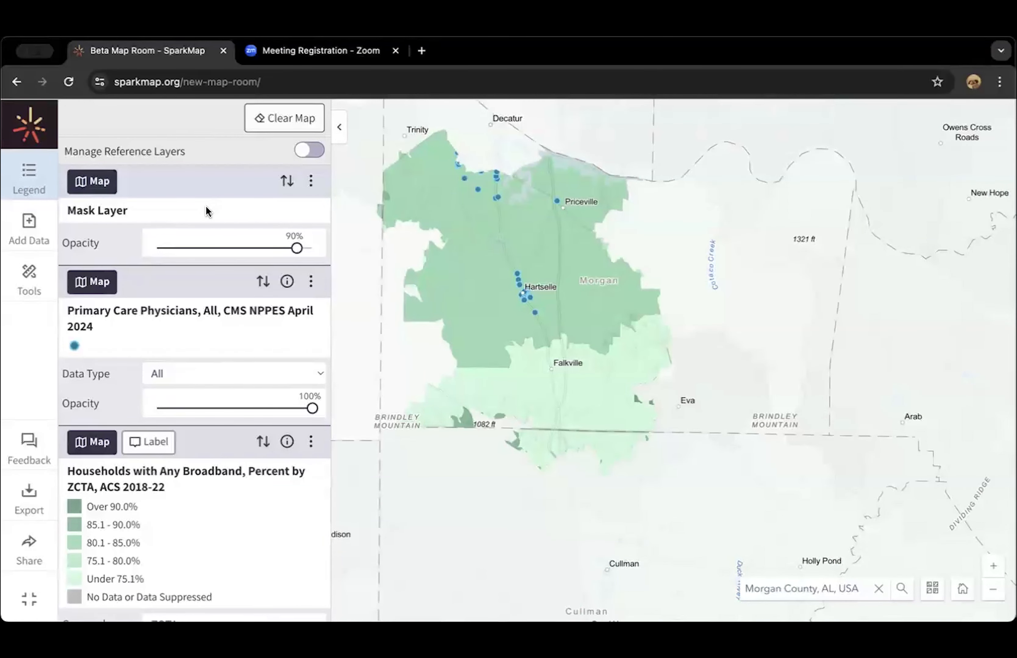
click(312, 185)
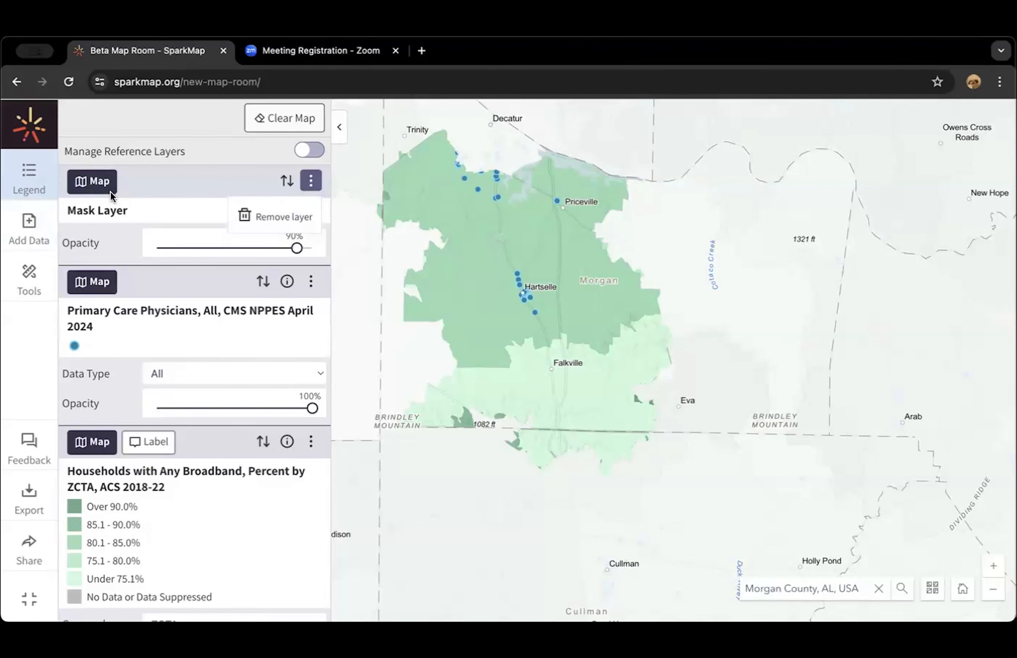
Return to the Mask Tool and delete the mask layer from the map
click(31, 230)
click(34, 273)
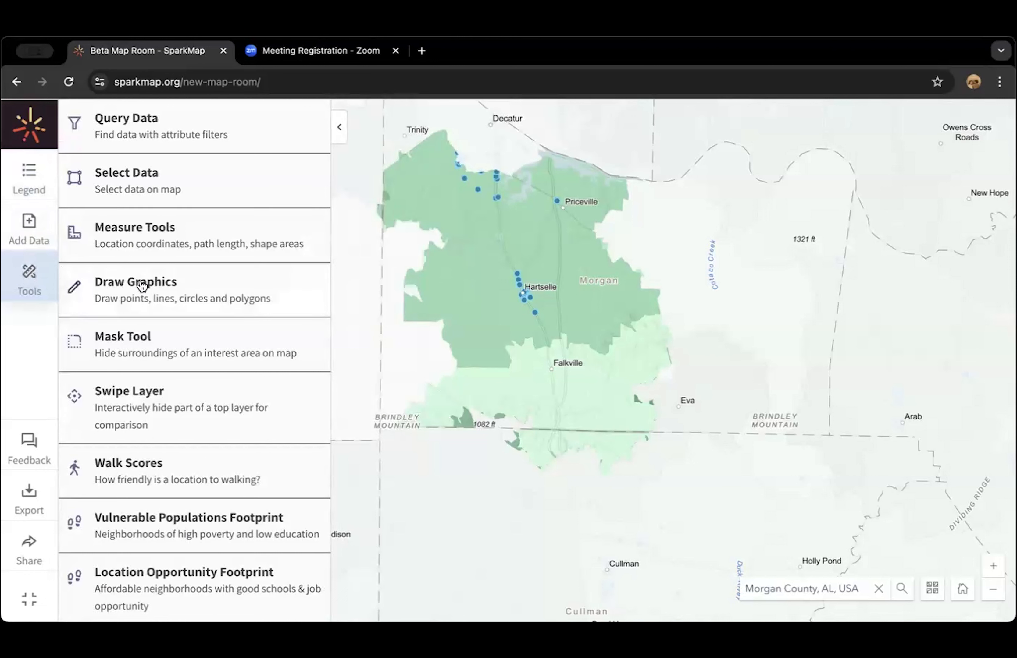
click(154, 344)
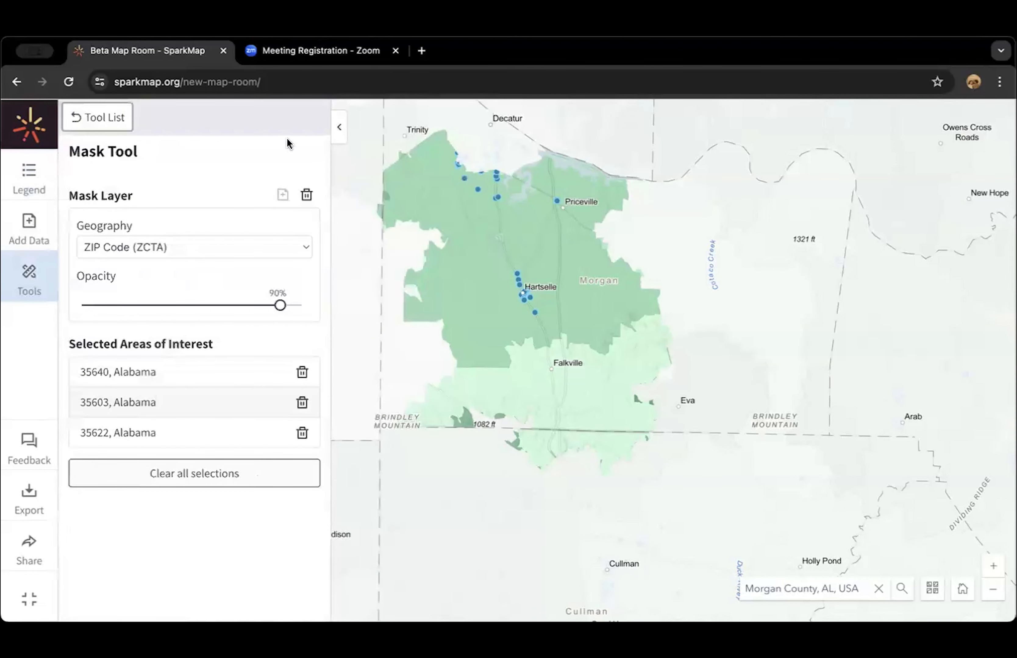
click(307, 197)
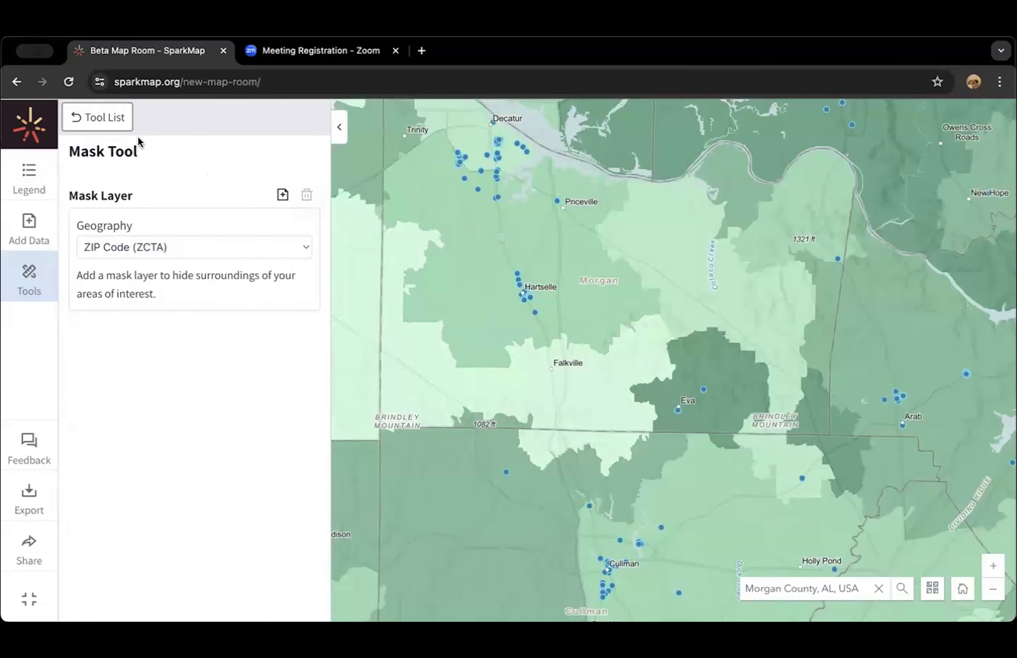
click(122, 120)
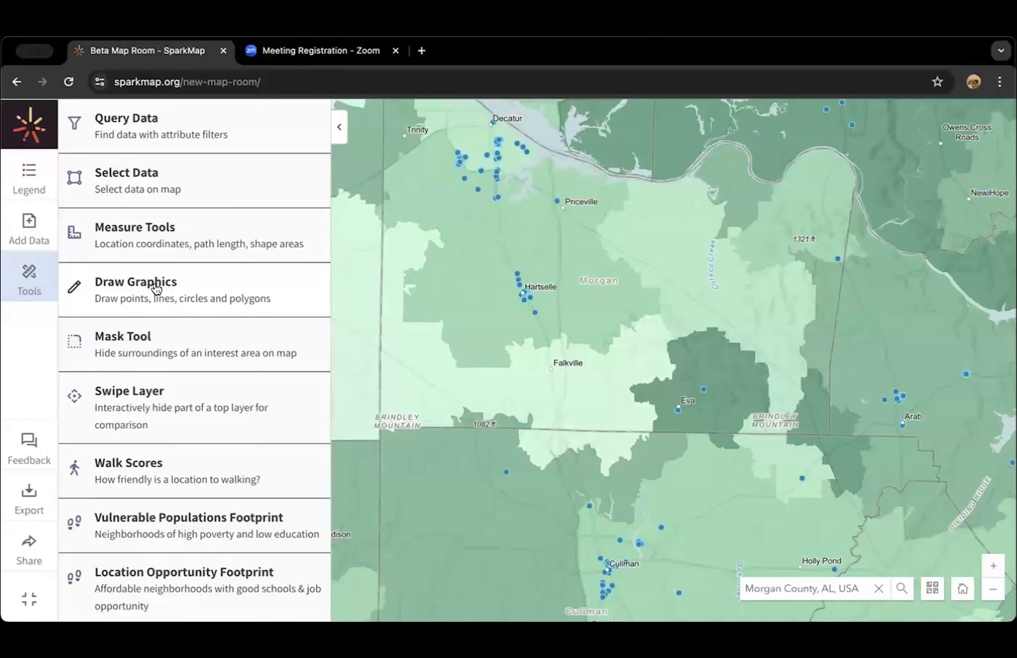
Open Draw Graphics and set the graphic color to a pink of about RGB 241, 35, 150
click(157, 296)
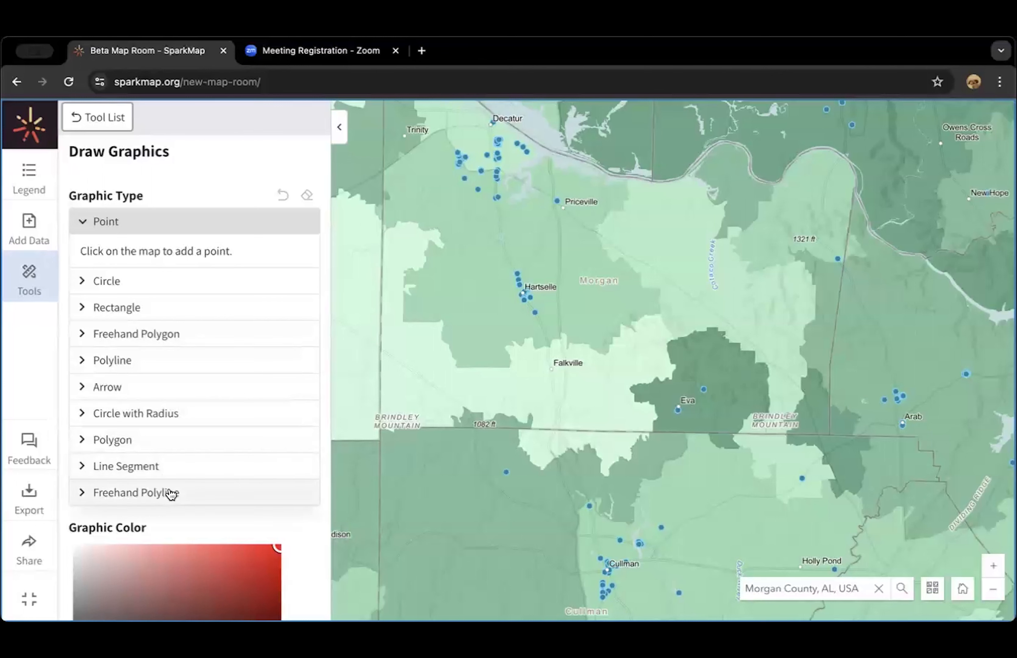
scroll(181, 482, down, 2)
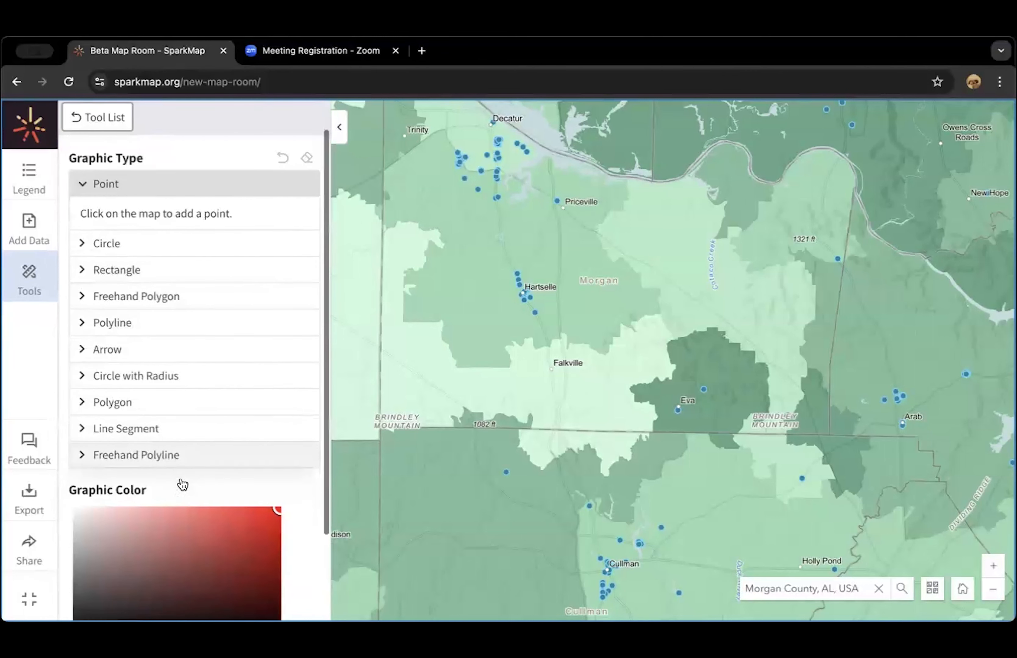
scroll(181, 478, down, 3)
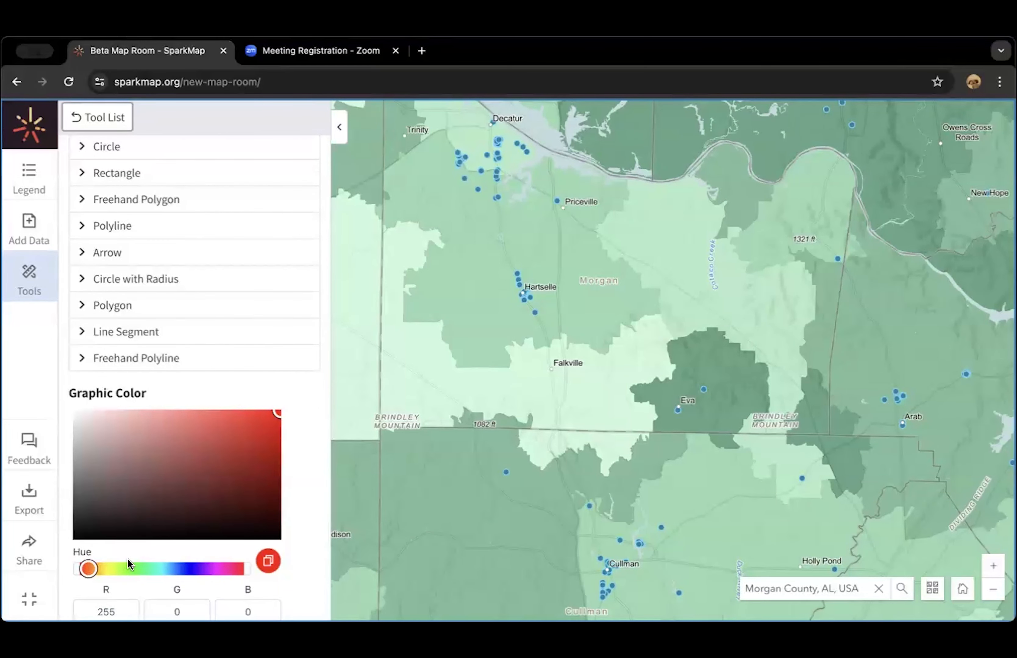
scroll(127, 558, down, 1)
drag(92, 556, 217, 561)
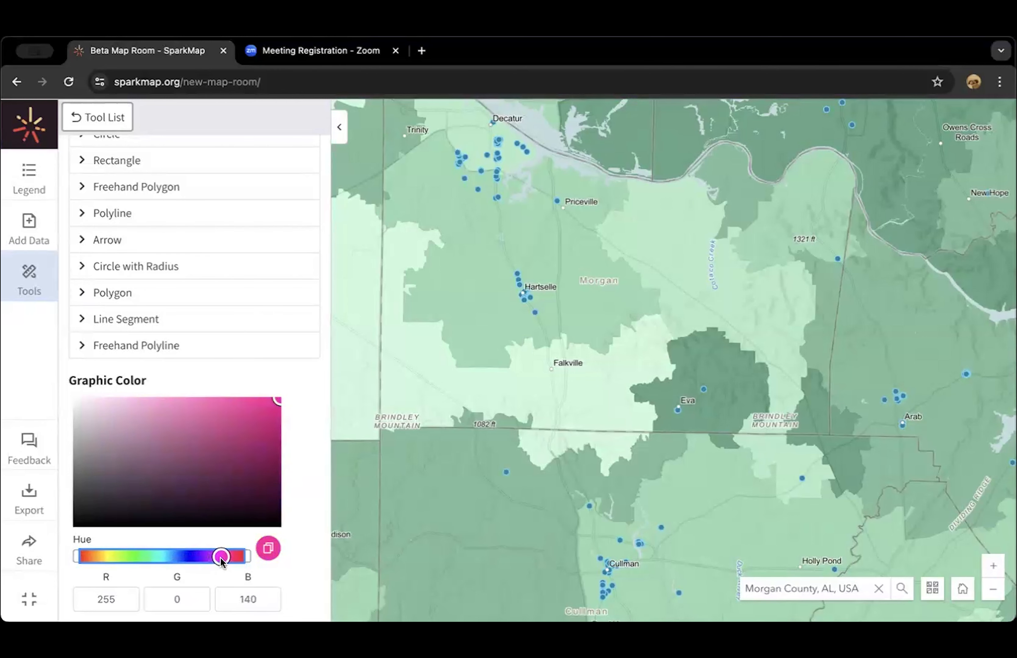
mouse_move(271, 408)
mouse_down()
mouse_move(248, 428)
mouse_move(250, 406)
mouse_up()
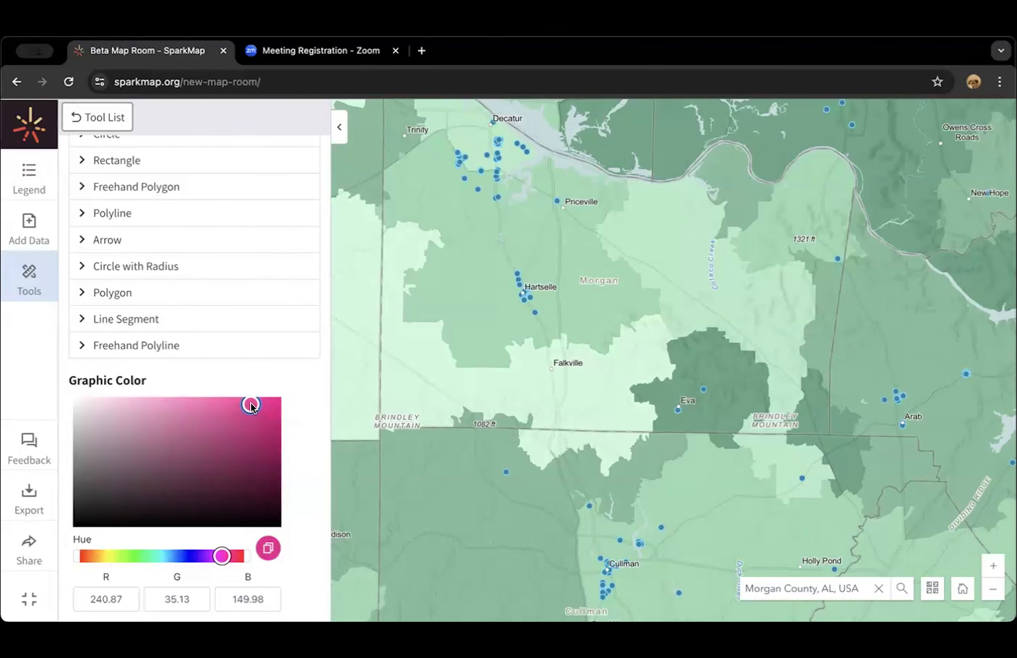
Draw a rectangle around Hartselle in Morgan County, reaching down to Falkville
scroll(261, 297, up, 4)
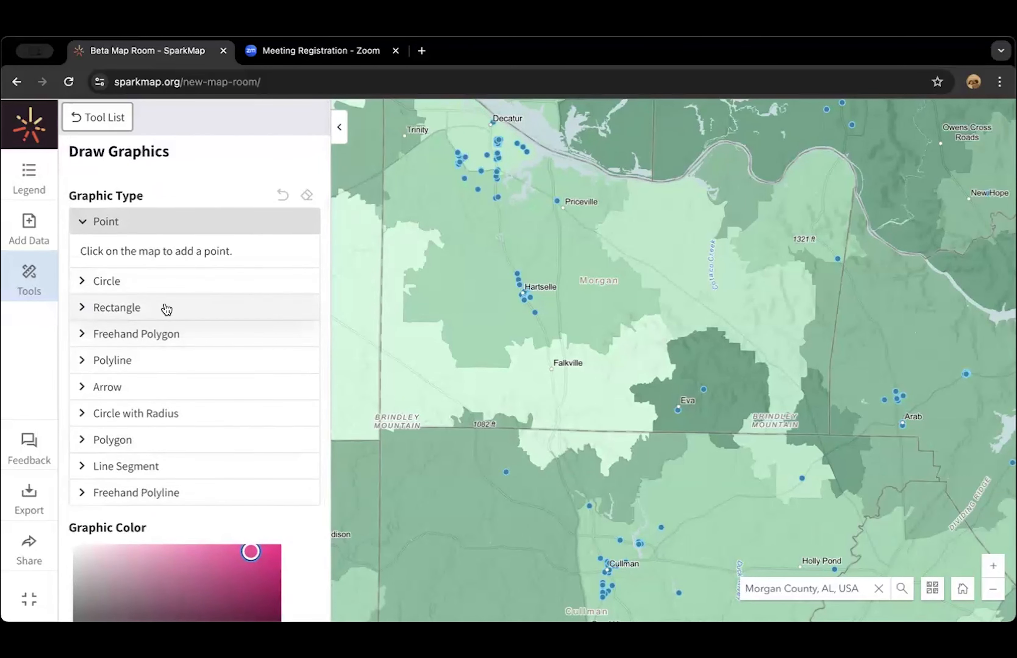
click(165, 307)
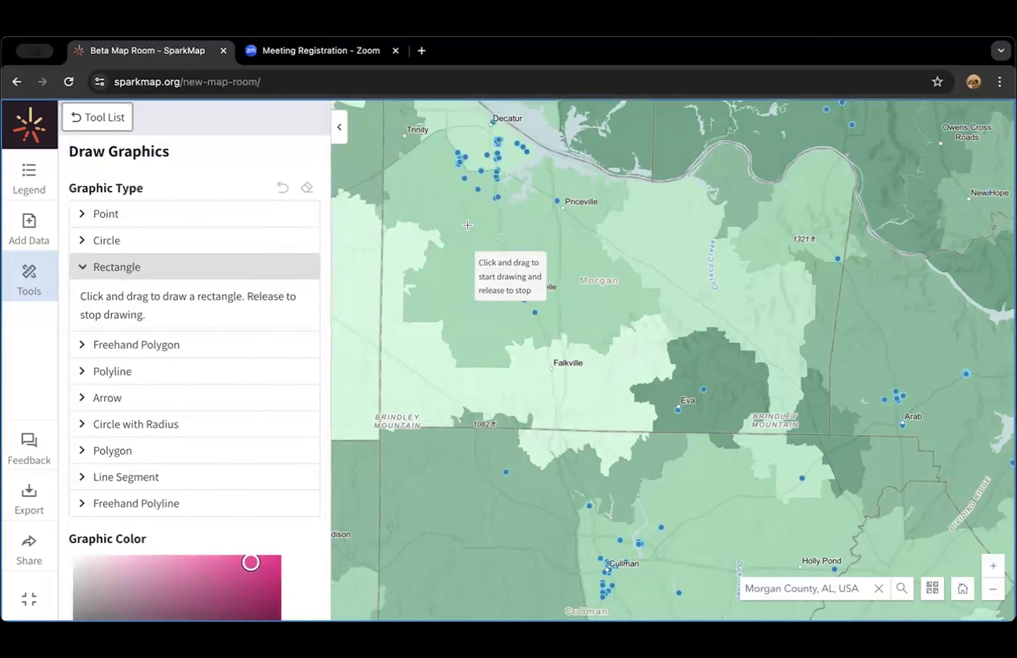
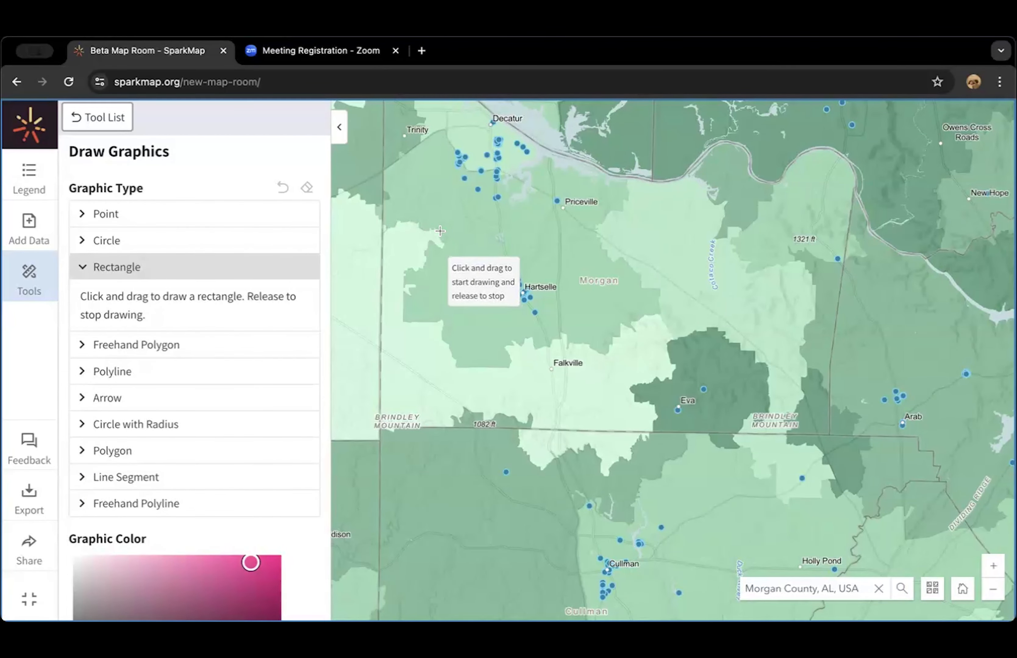
drag(440, 231, 697, 369)
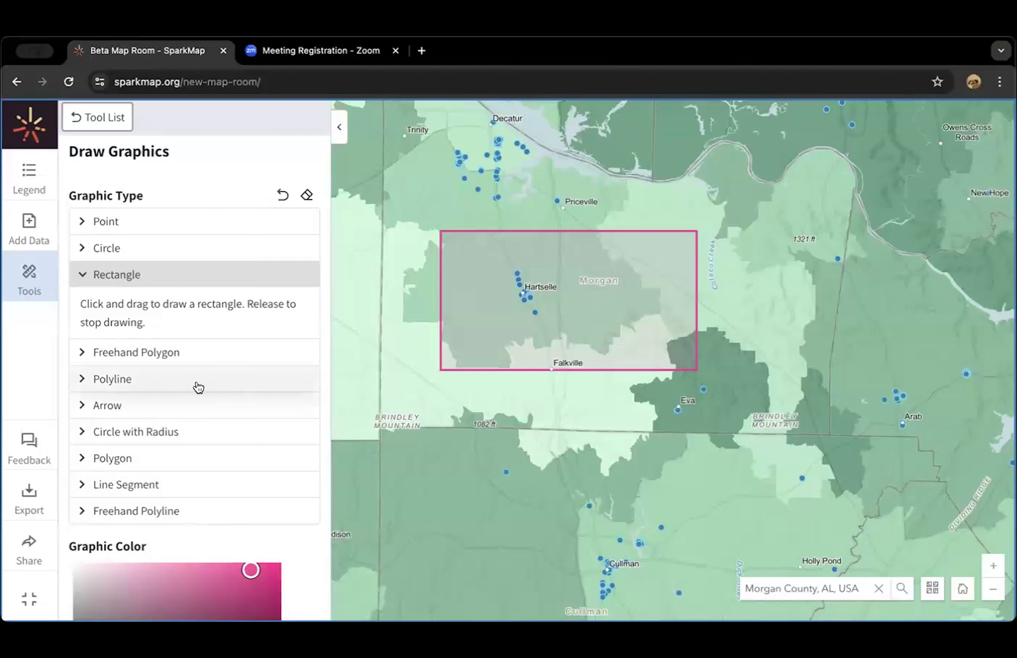
Draw two blue arrows (RGB 35, 104, 241) pointing toward the rectangle, one from the northeast and one from the southwest
click(147, 406)
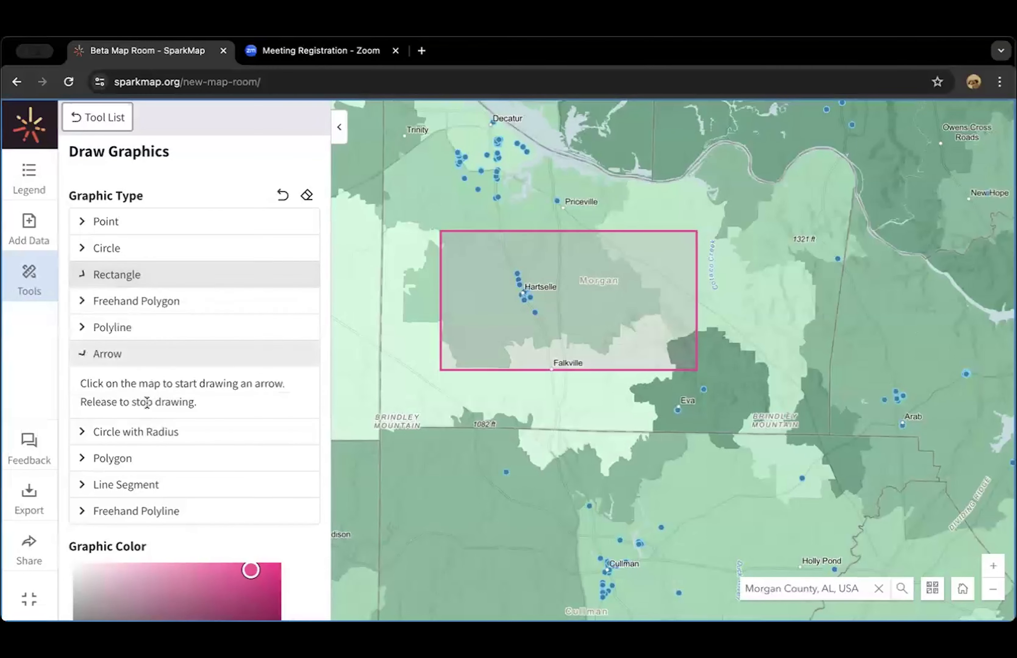
scroll(229, 454, down, 5)
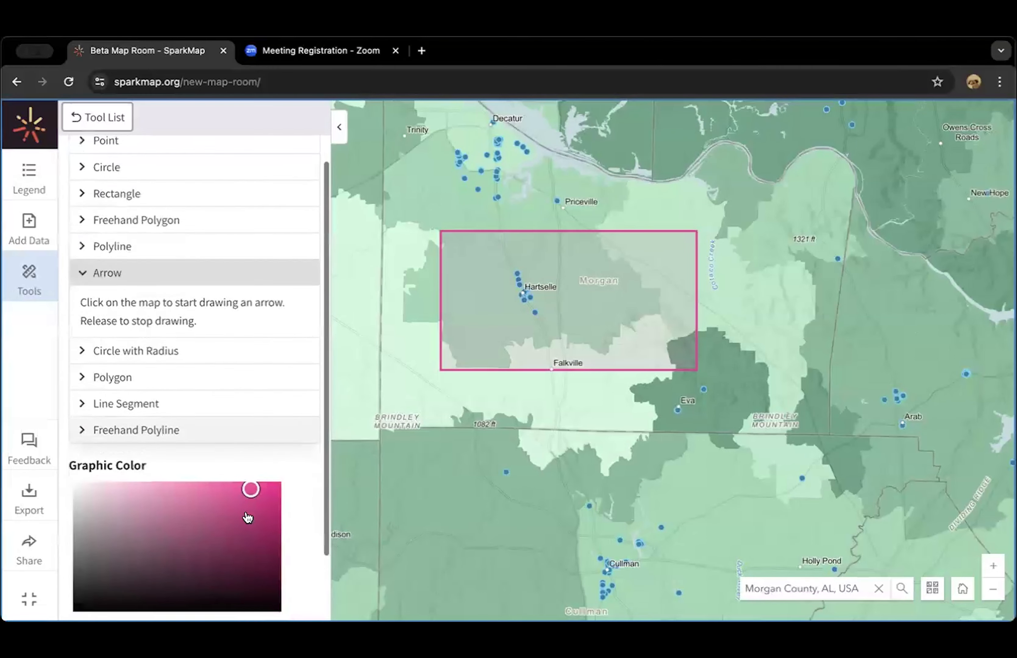
drag(222, 555, 178, 555)
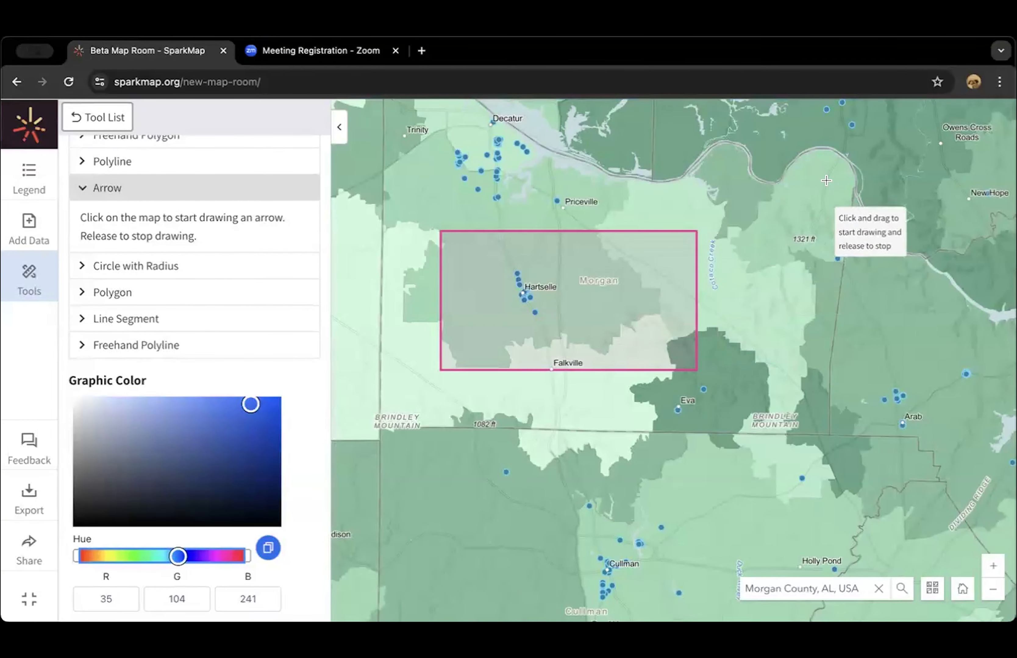
drag(818, 182, 742, 255)
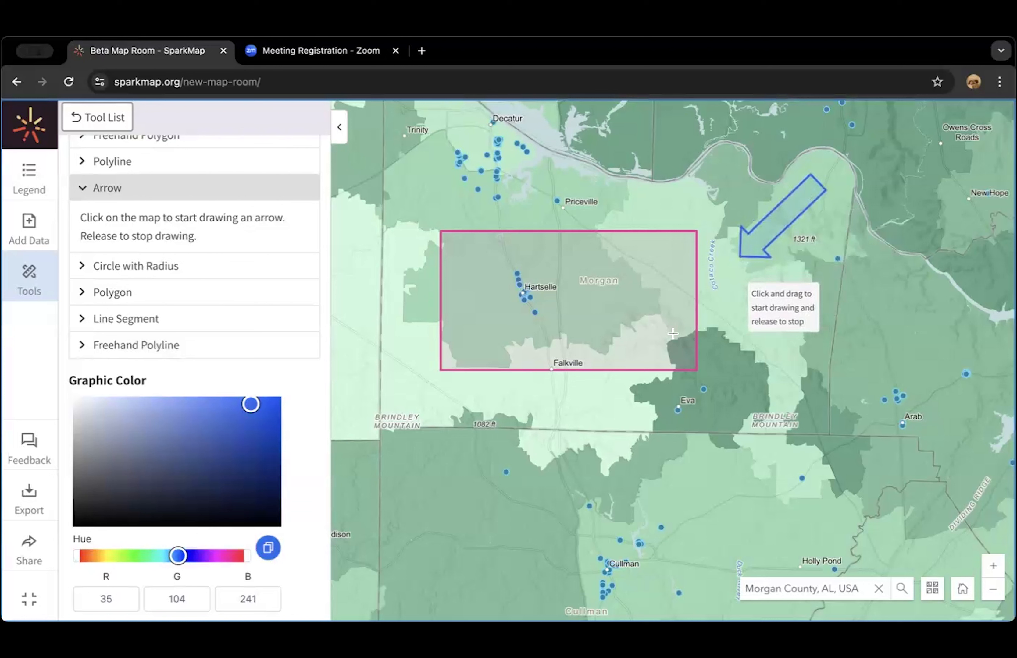
drag(447, 470, 476, 387)
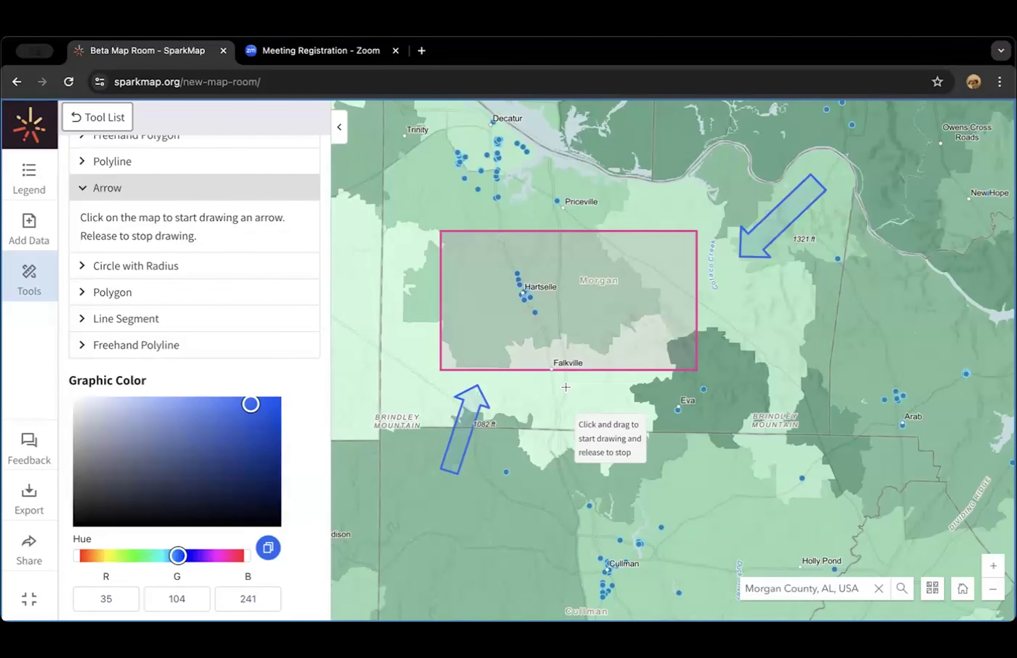
Undo the last arrow and clear all remaining drawn graphics from the map
scroll(270, 290, up, 4)
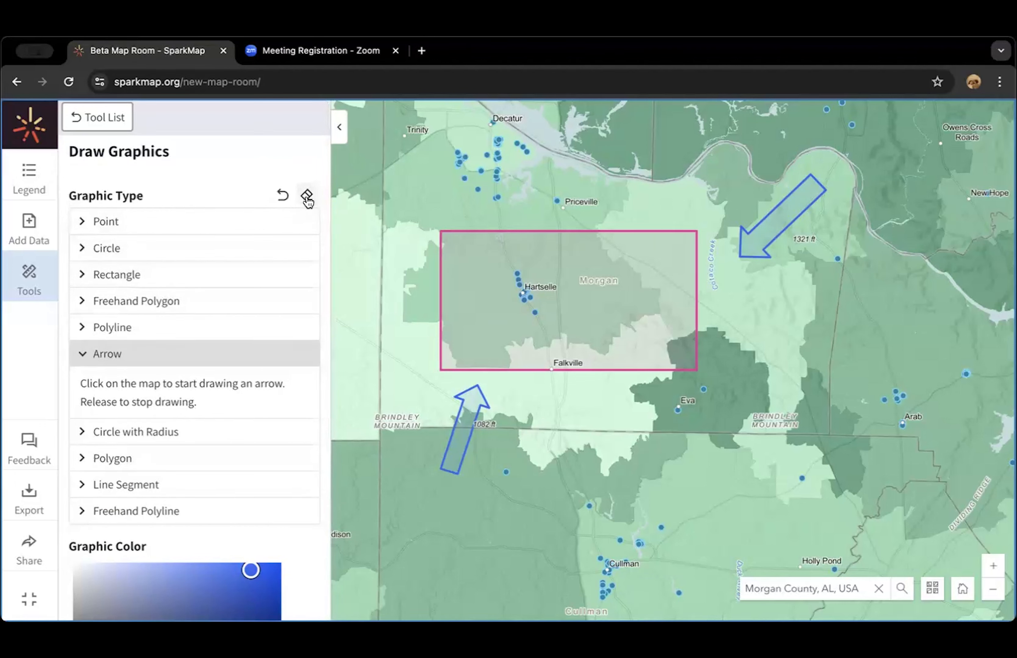
click(306, 195)
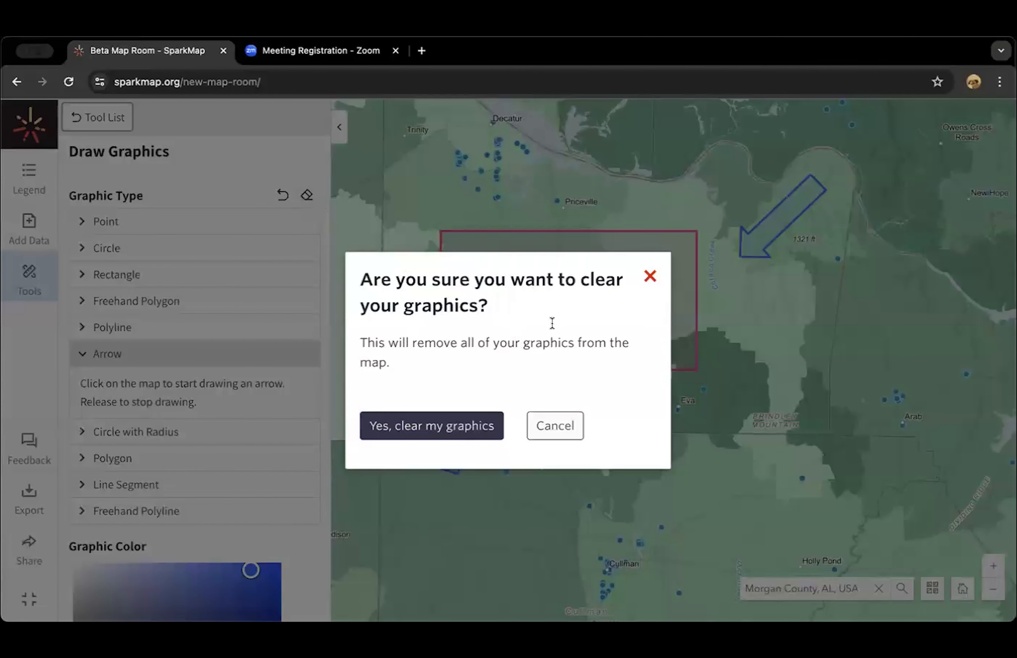
click(651, 278)
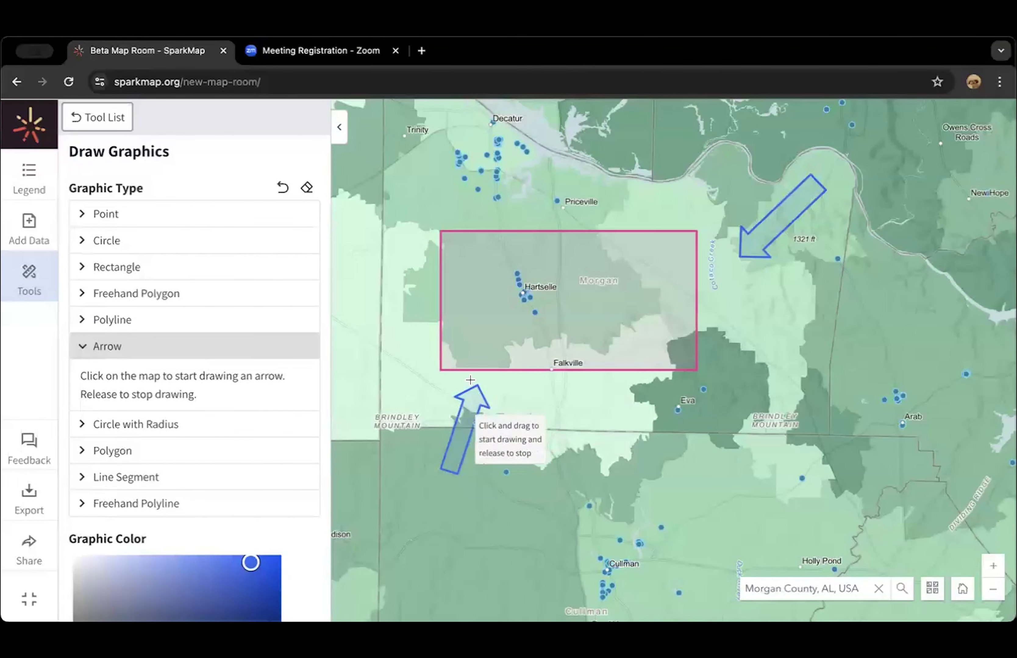
click(283, 198)
click(307, 196)
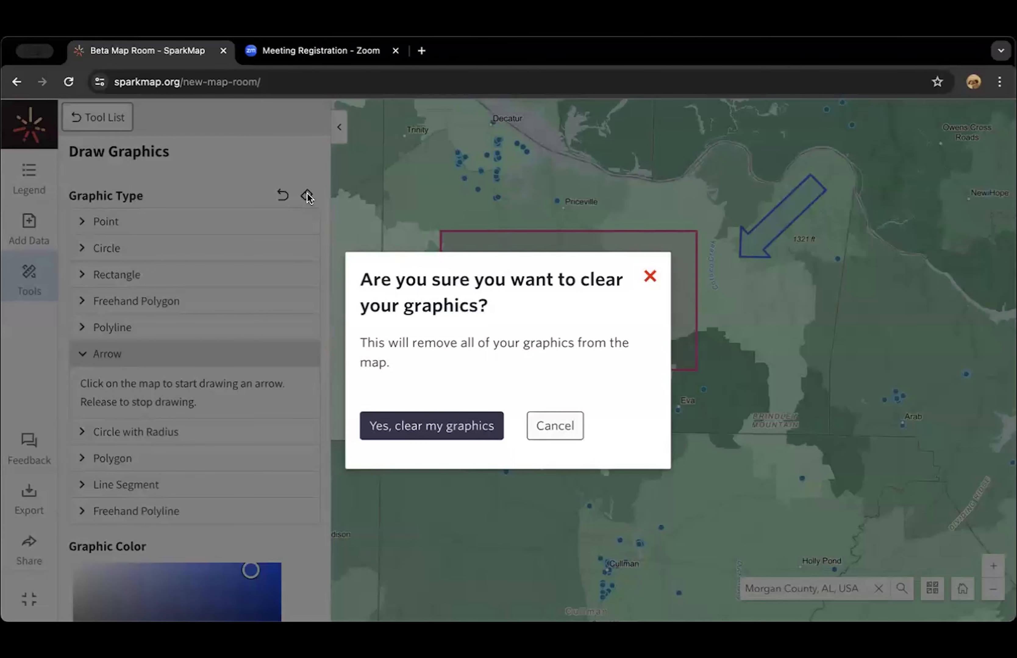
click(419, 426)
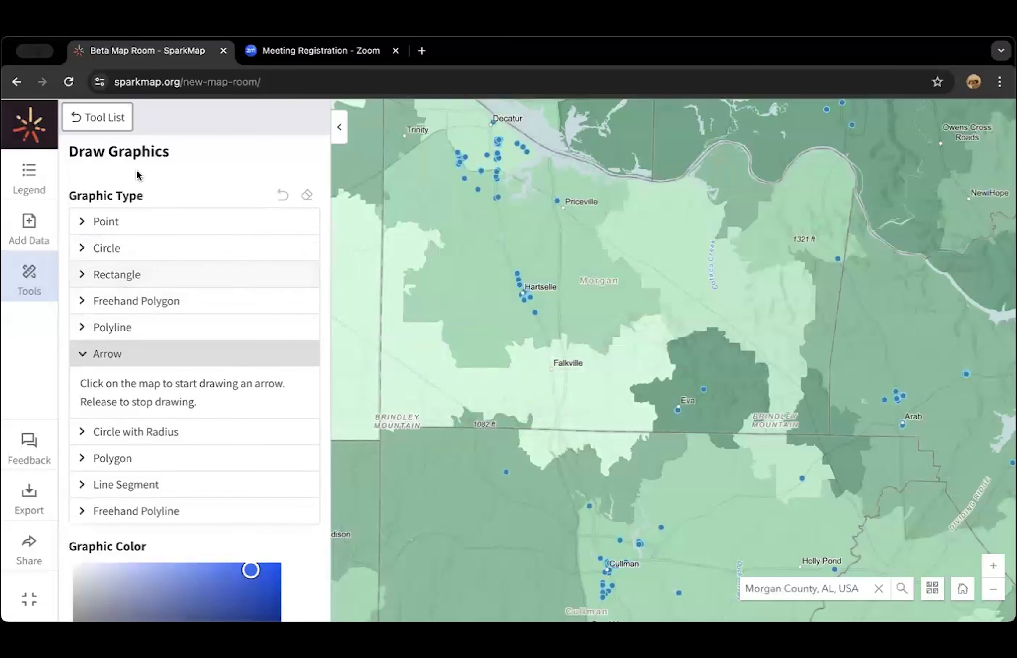
click(99, 120)
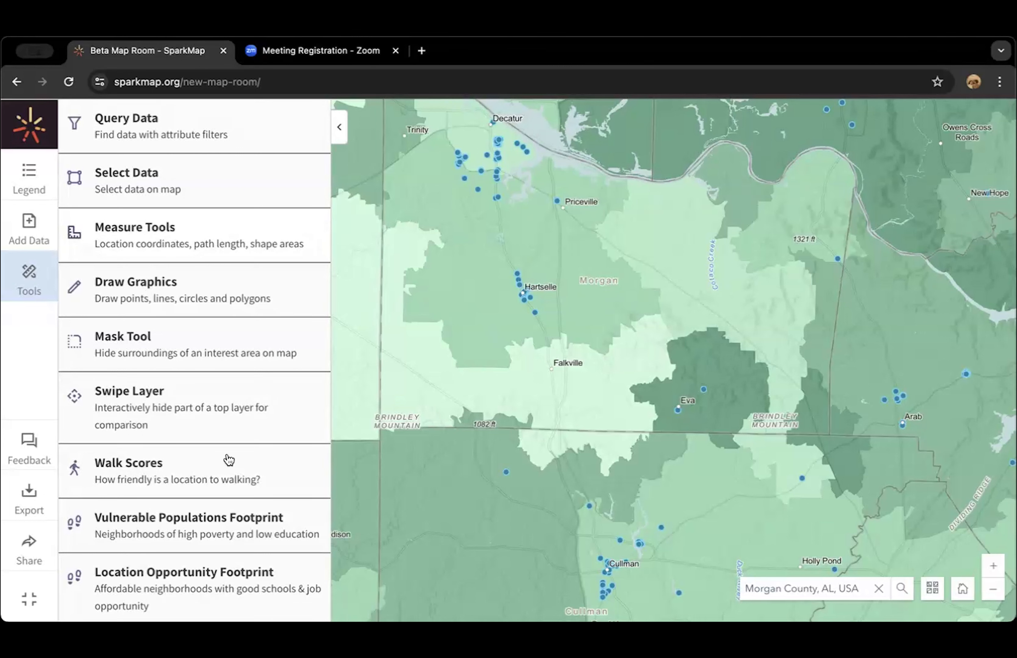
scroll(173, 556, down, 1)
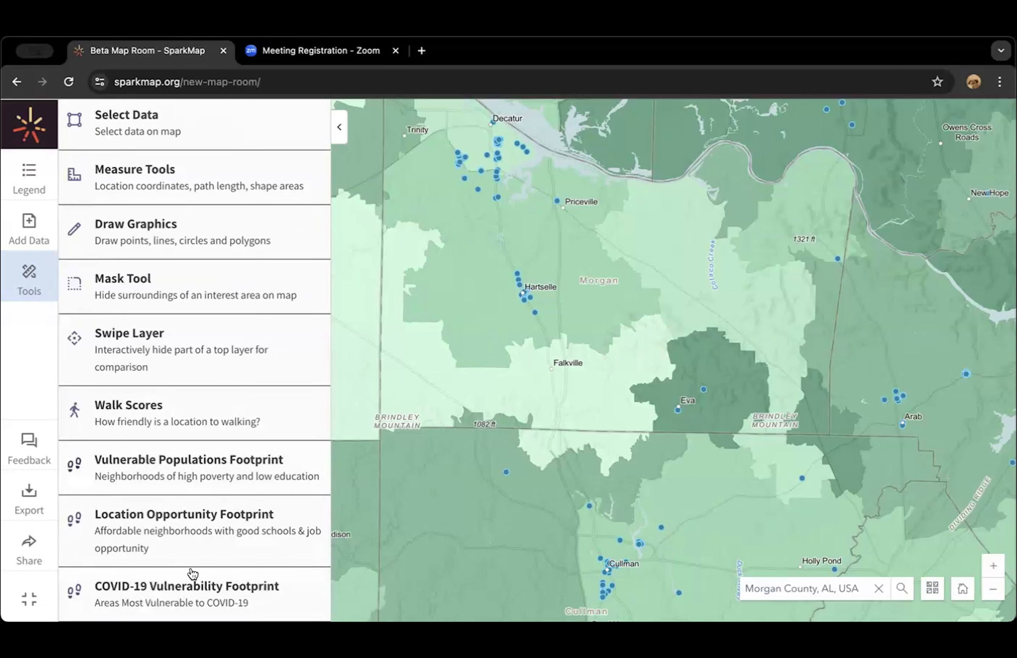
scroll(227, 474, up, 1)
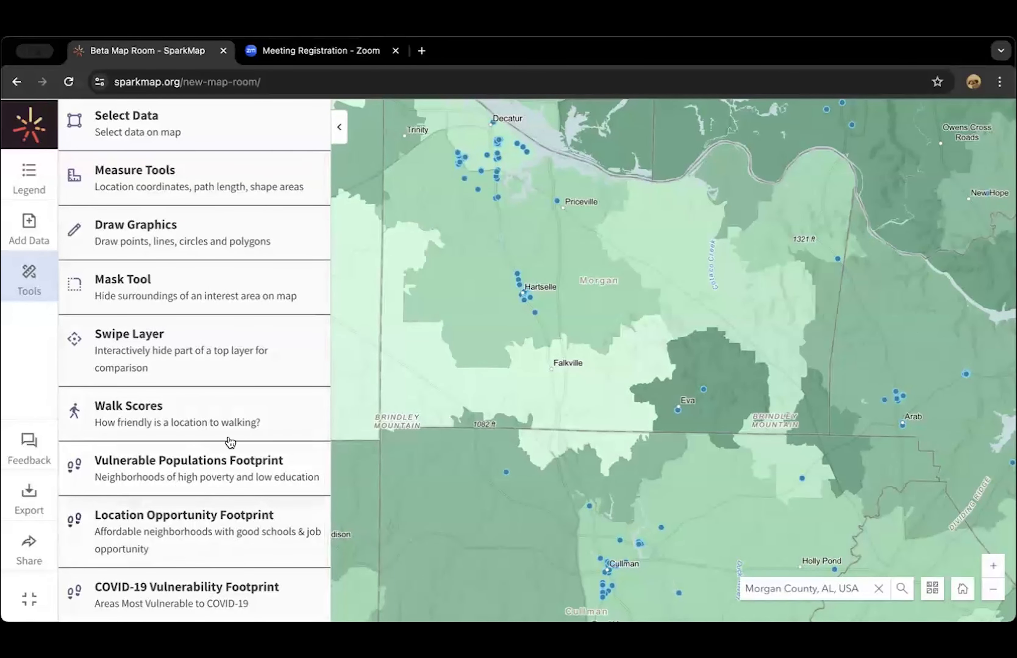
scroll(190, 483, up, 2)
scroll(190, 483, up, 1)
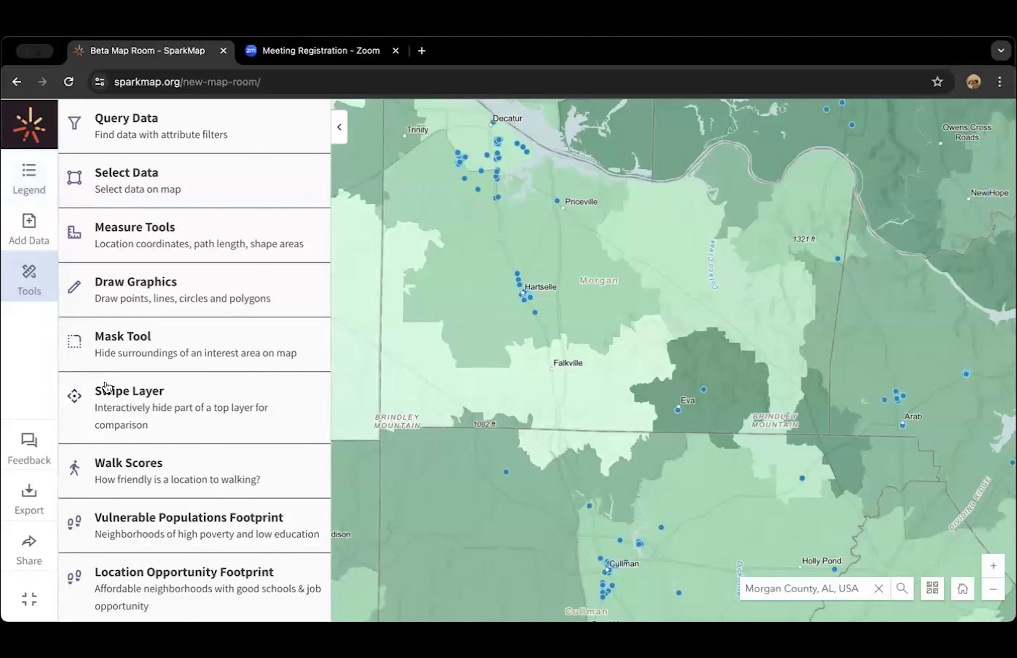
Duplicate the Households with Any Broadband, Percent by ZCTA, ACS 2018-22 layer in the legend
click(34, 176)
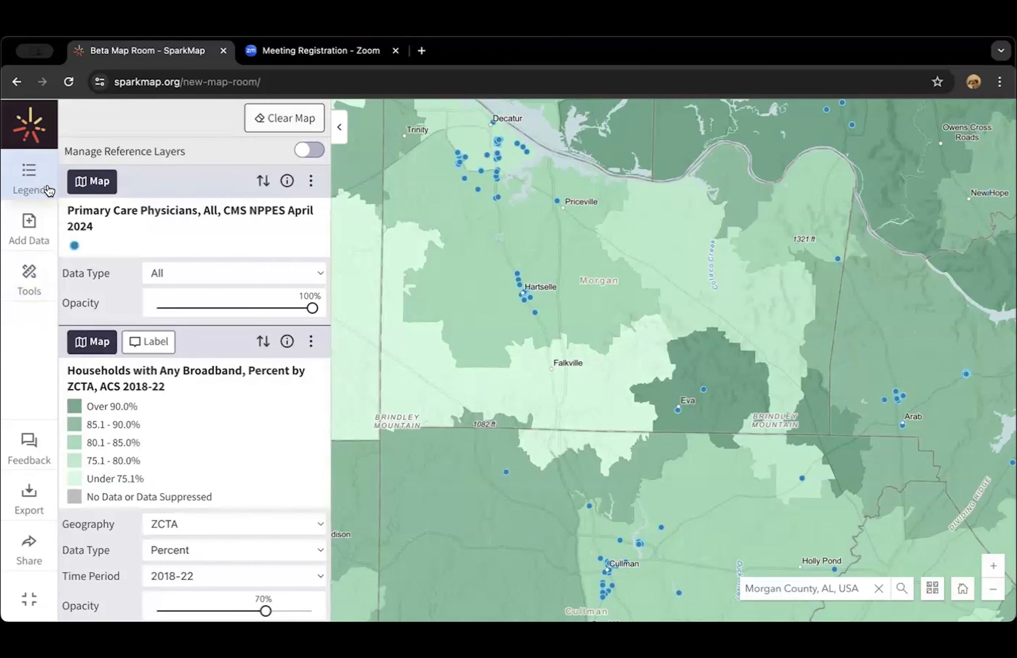
scroll(236, 358, down, 1)
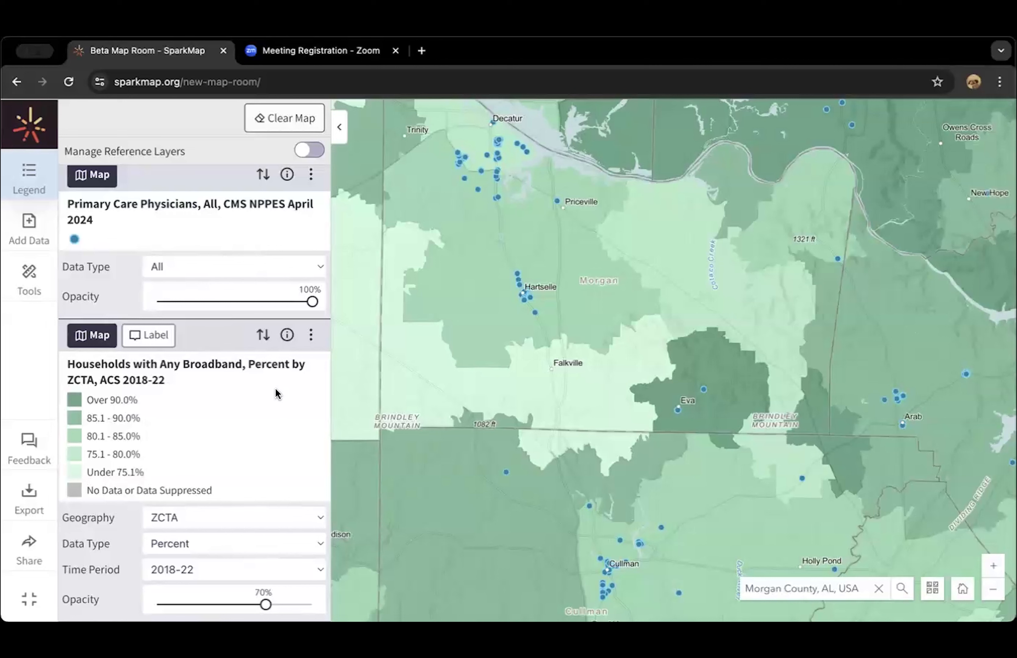
click(311, 338)
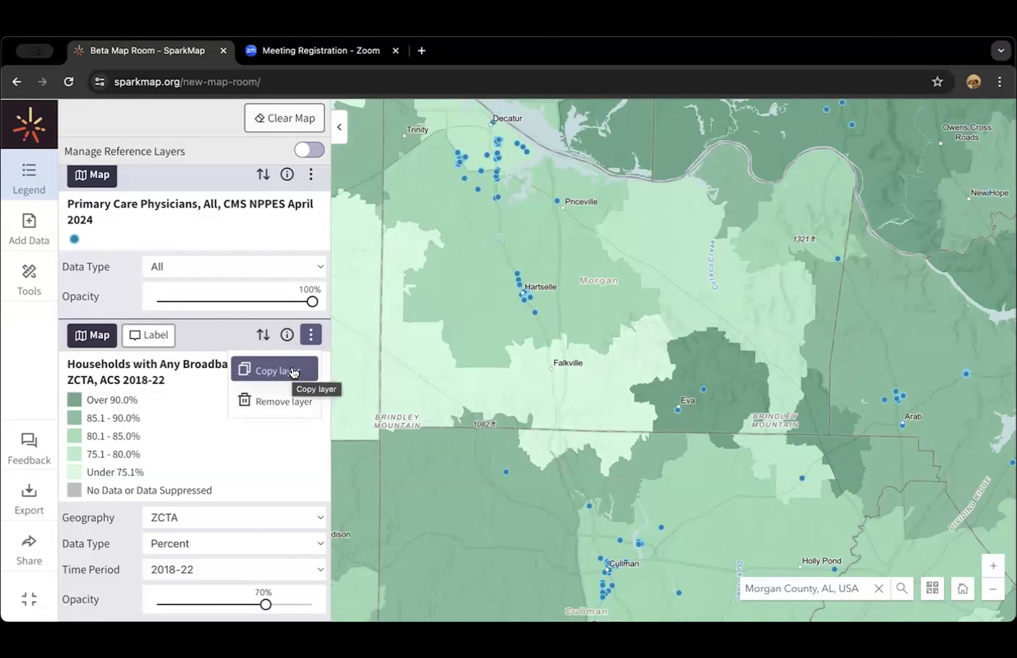
click(293, 373)
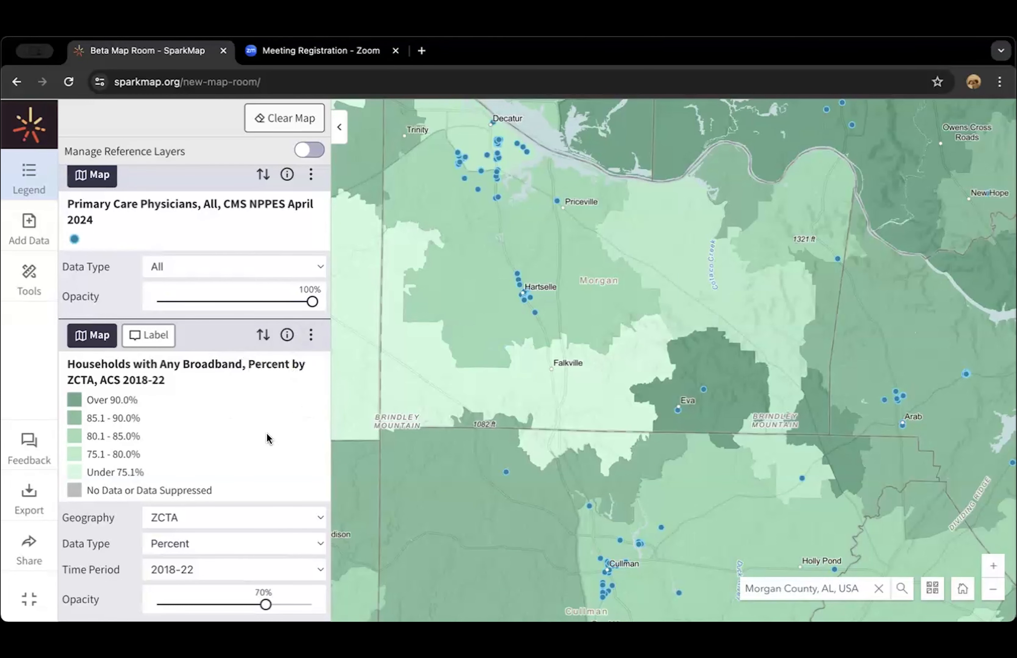
Set the time period of the lower of the two broadband layers to 2014-18
scroll(266, 433, up, 3)
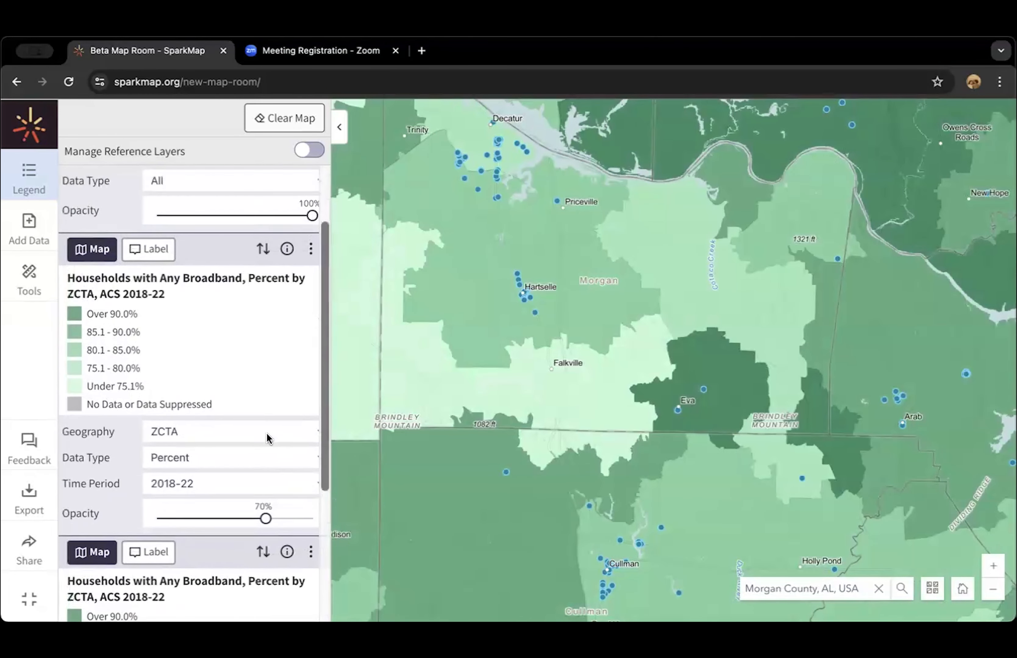
scroll(266, 433, down, 2)
scroll(266, 433, up, 1)
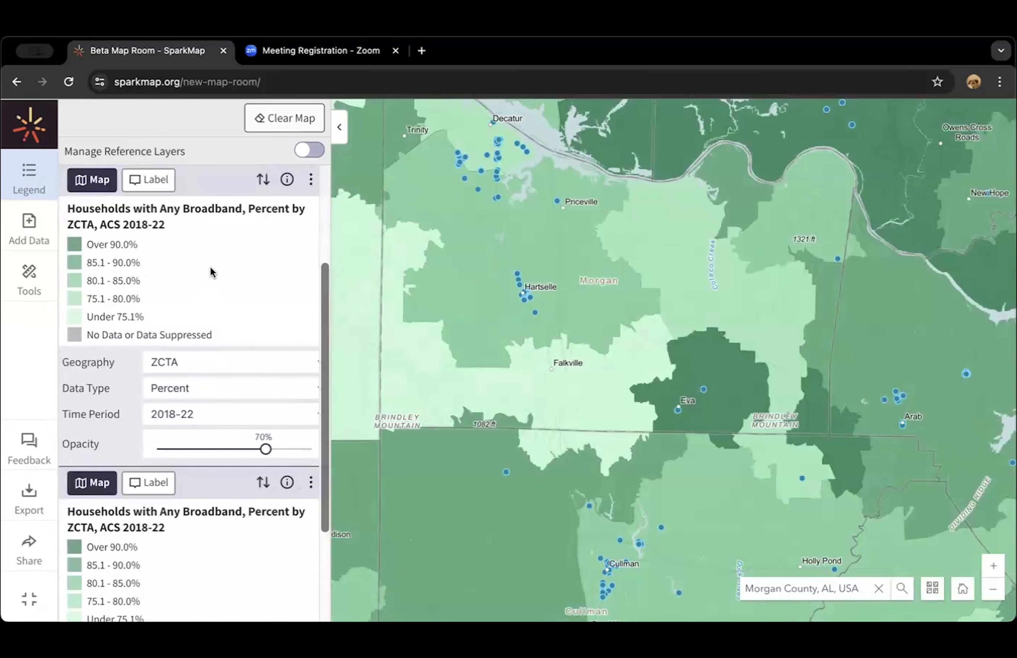
scroll(243, 316, down, 4)
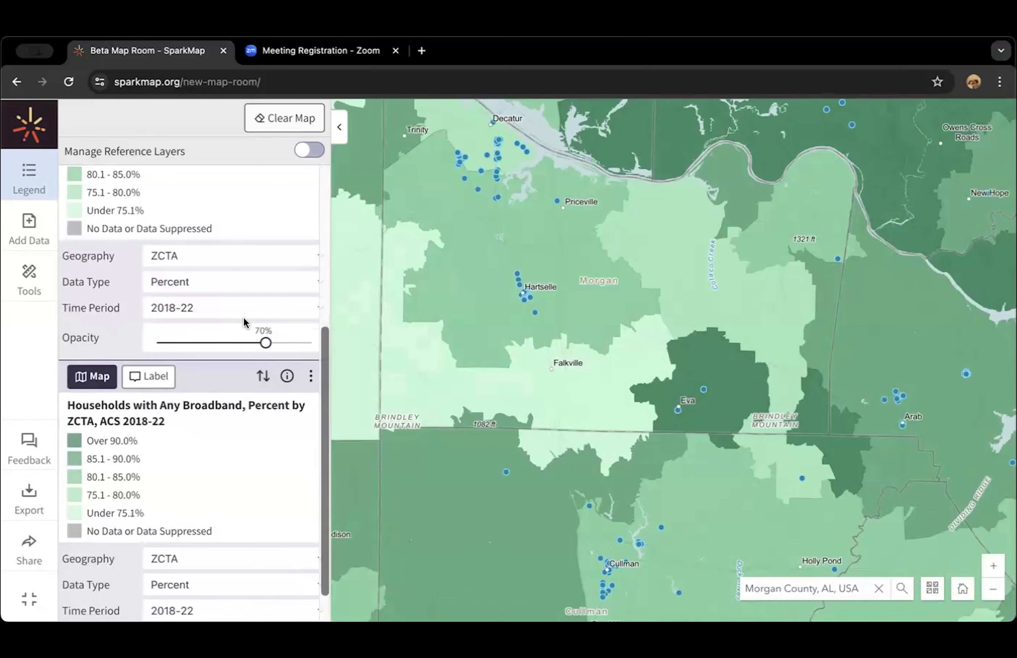
scroll(243, 317, up, 5)
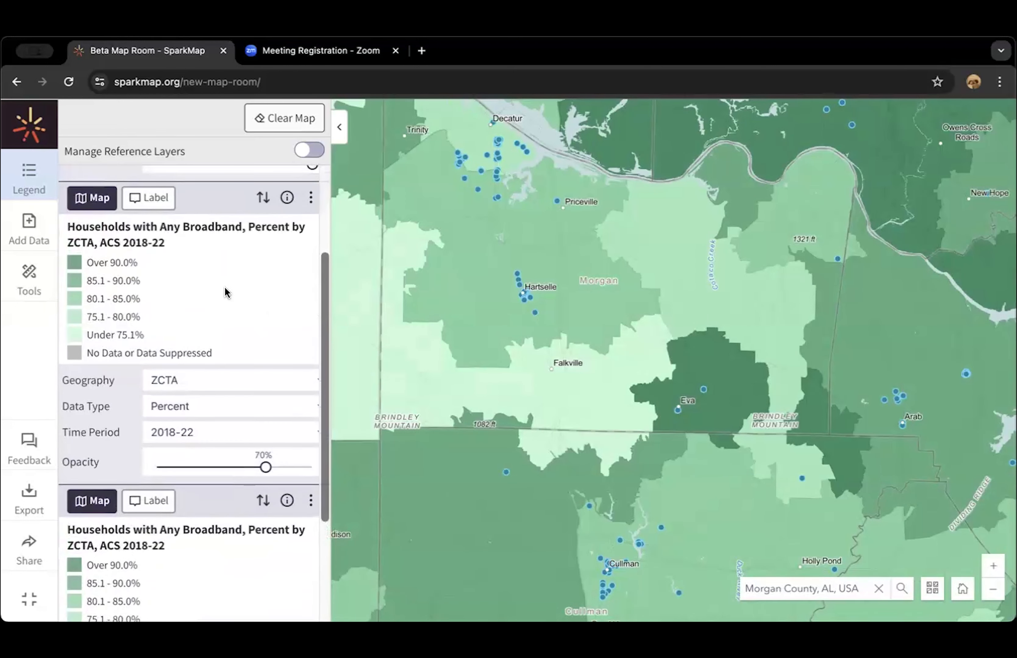
scroll(226, 291, up, 1)
scroll(226, 314, down, 4)
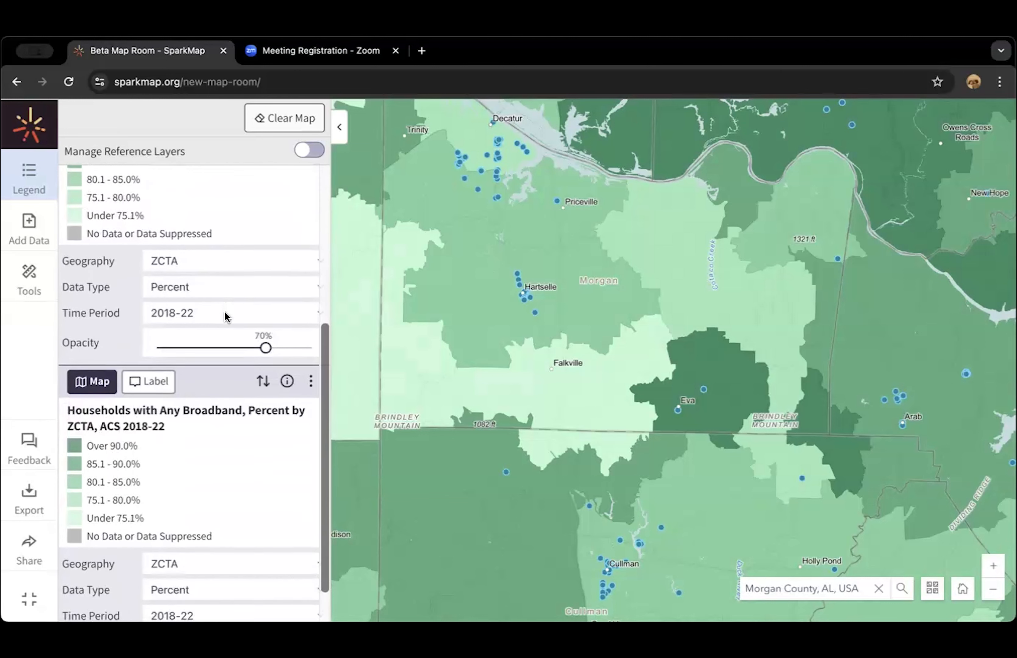
scroll(226, 315, down, 2)
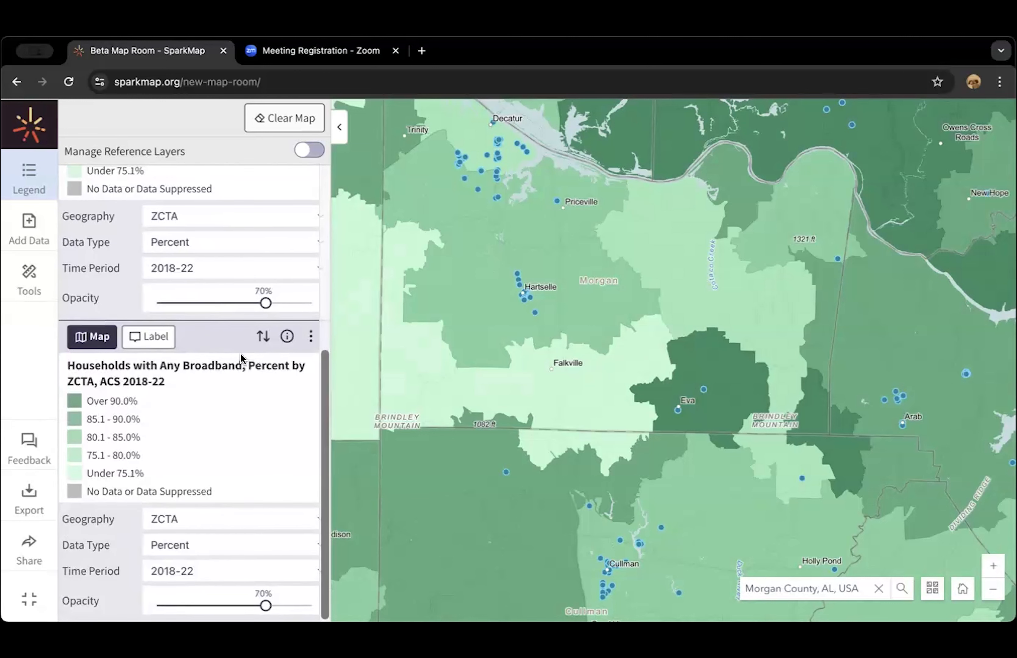
click(302, 572)
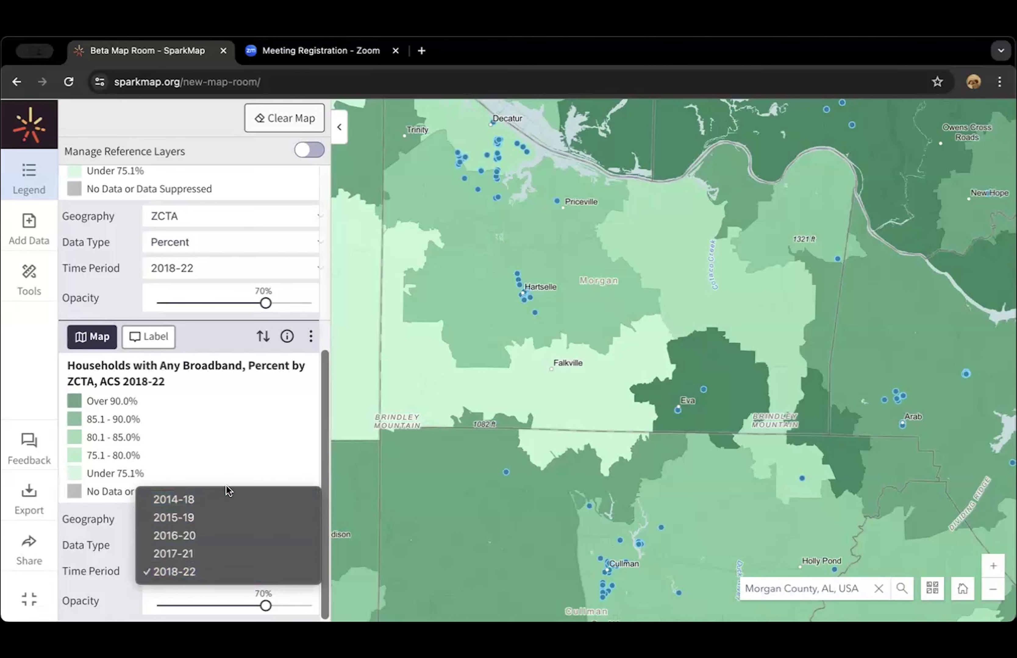
click(221, 500)
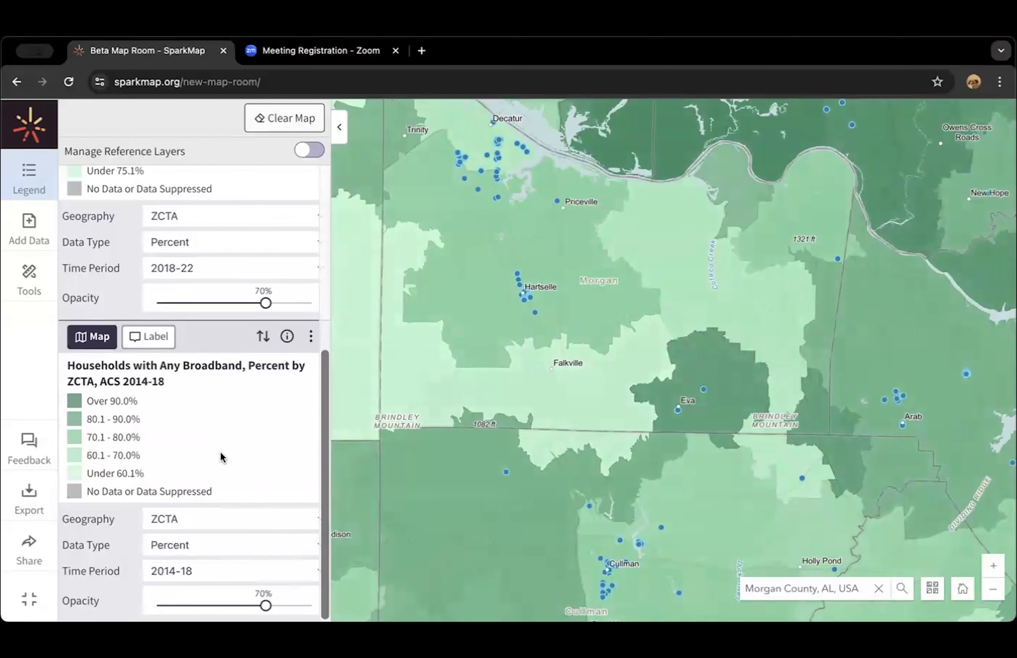
Reorder the legend so the 2014-18 broadband layer sits above the 2018-22 broadband layer
scroll(220, 456, up, 3)
scroll(221, 454, up, 2)
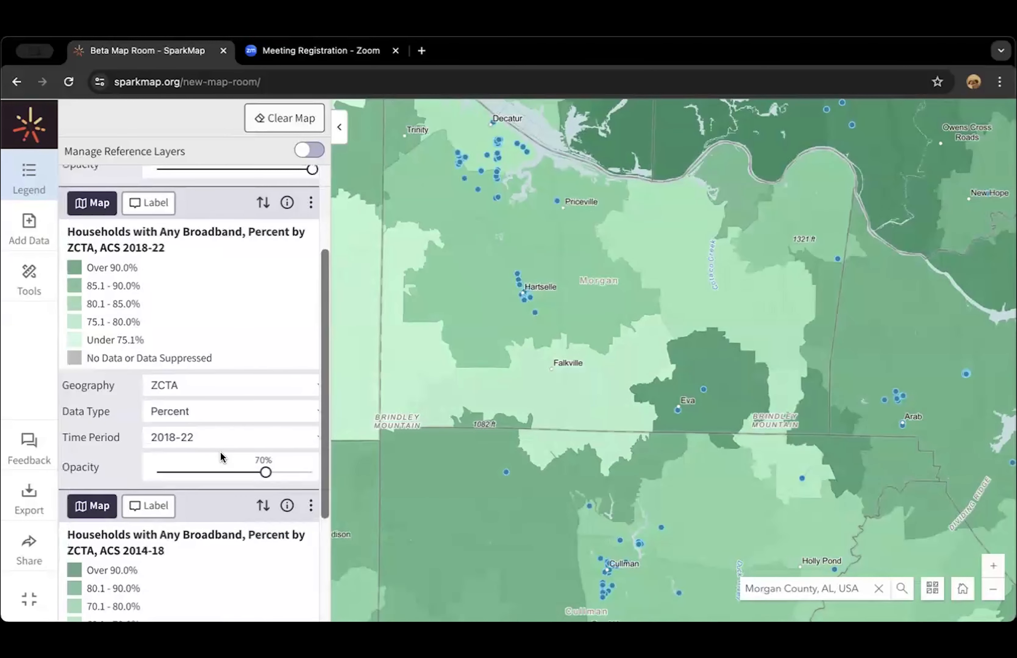
scroll(221, 454, down, 3)
scroll(221, 457, down, 1)
scroll(221, 456, up, 3)
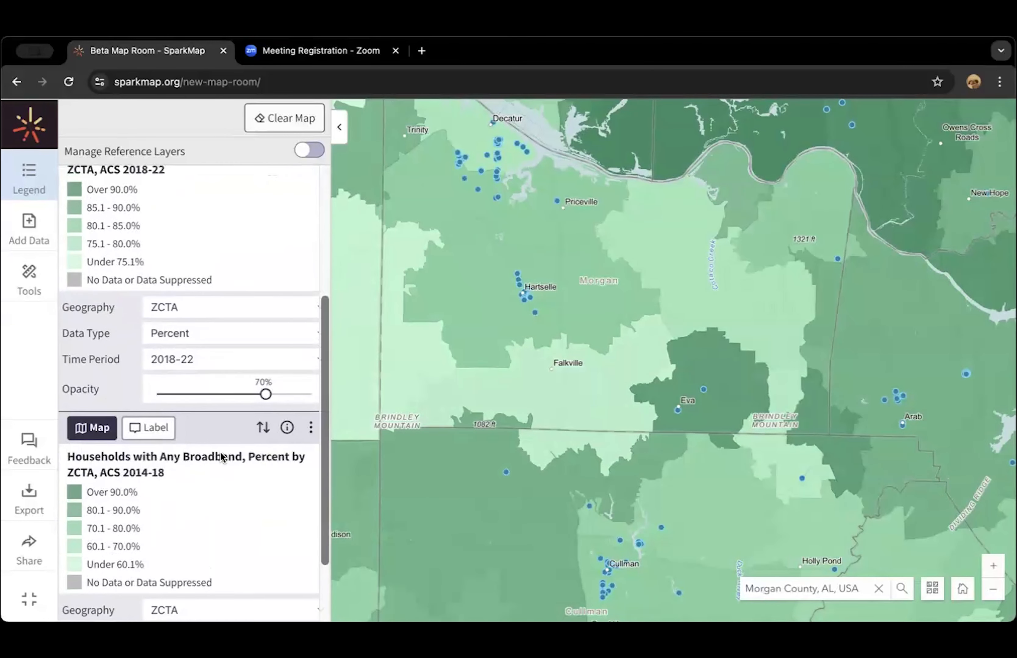
scroll(221, 457, up, 1)
scroll(220, 456, down, 5)
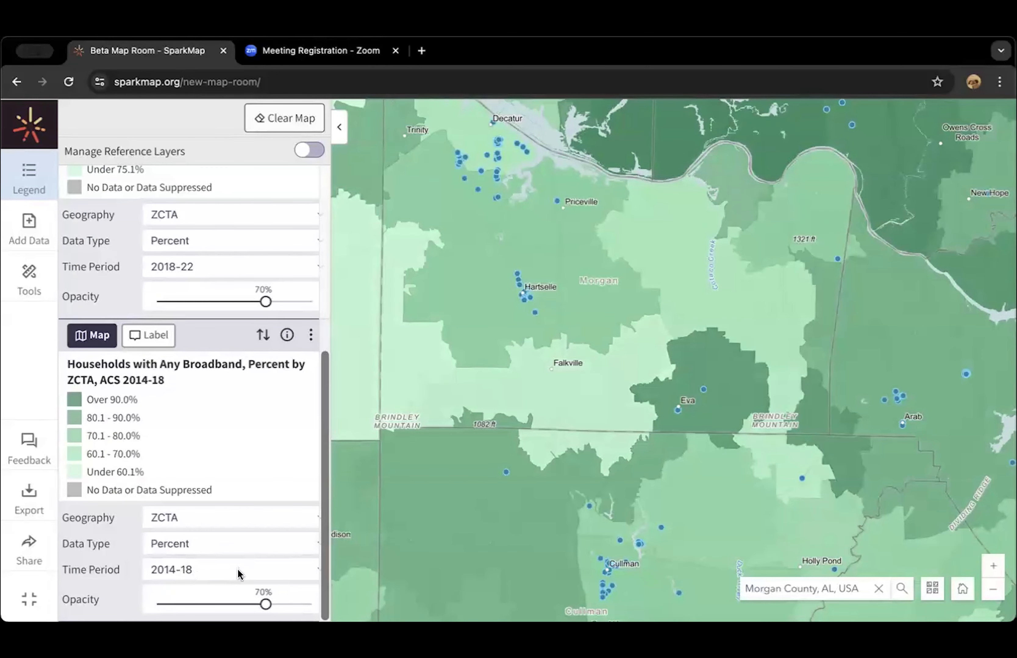
scroll(227, 391, up, 4)
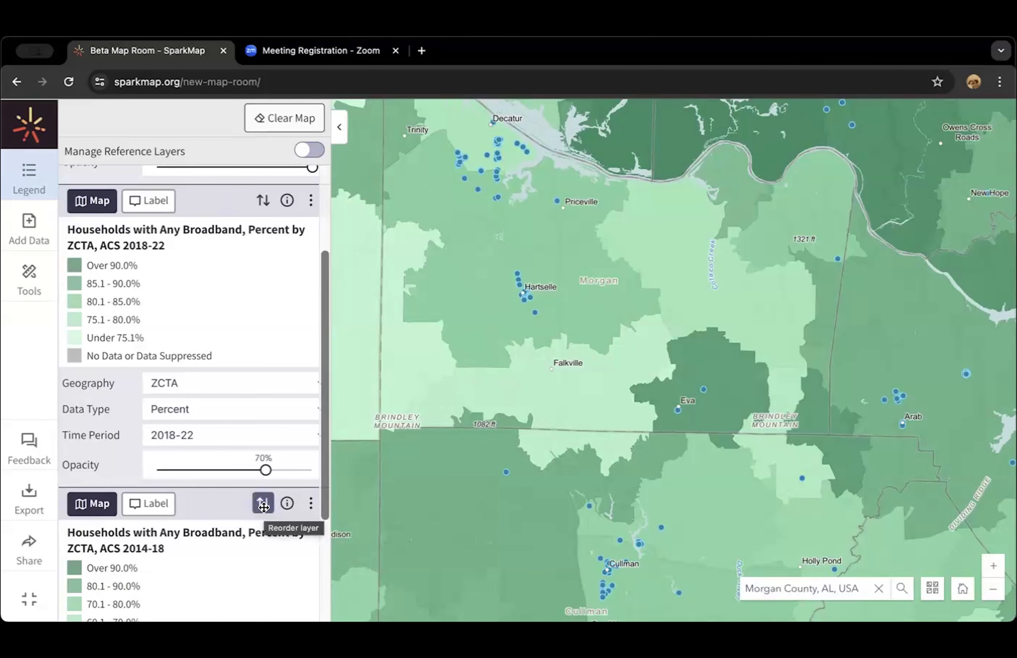
drag(264, 507, 261, 212)
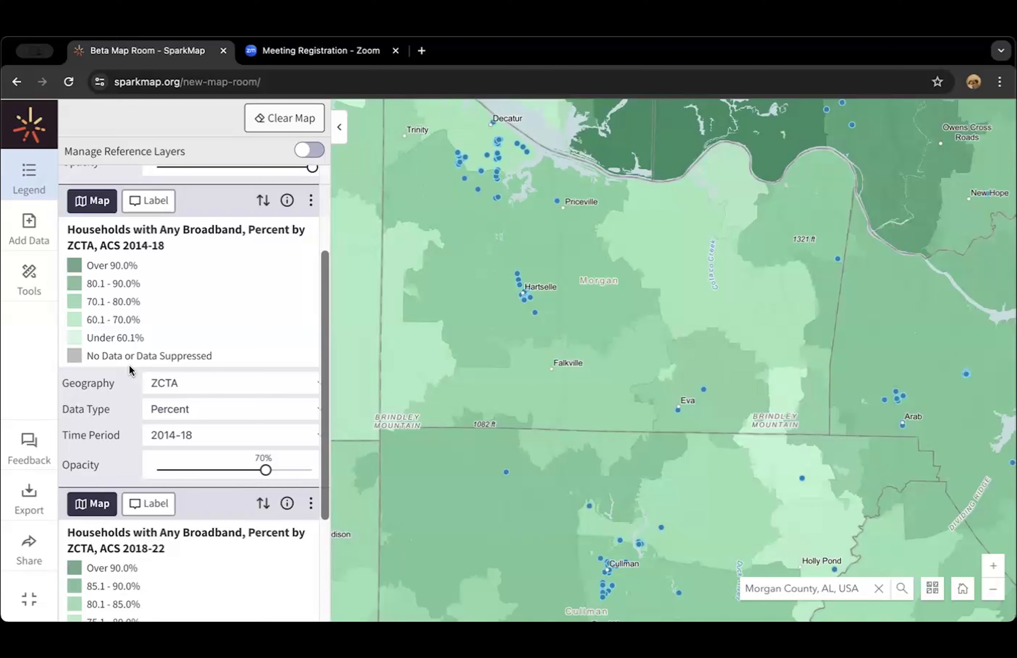
Open the Swipe Layer tool and try the vertical swipe by moving its divider north to just above Hartselle
click(29, 283)
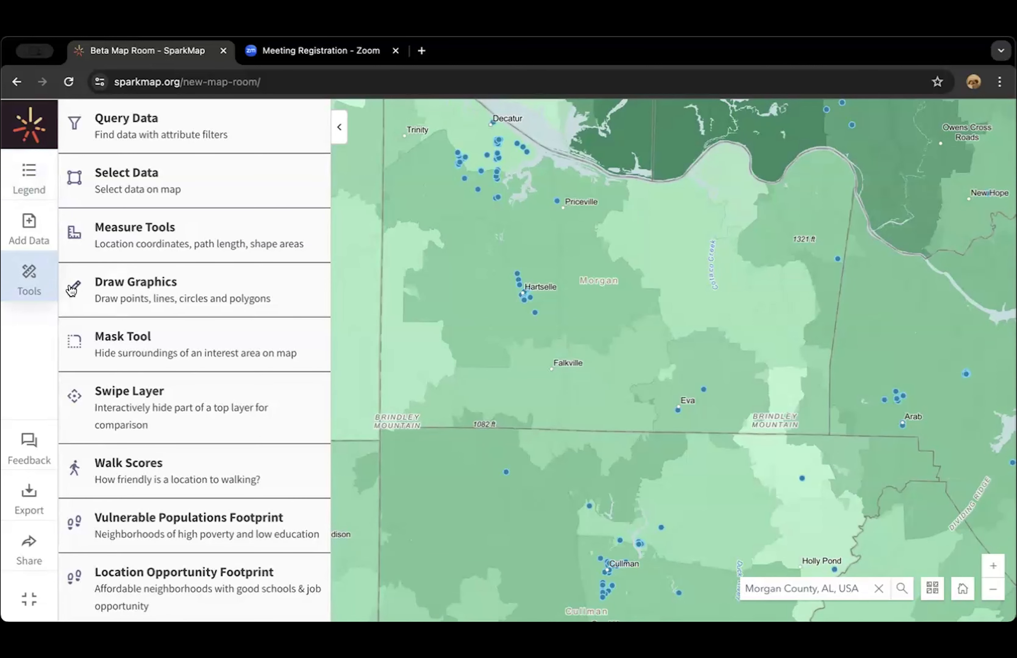
click(156, 411)
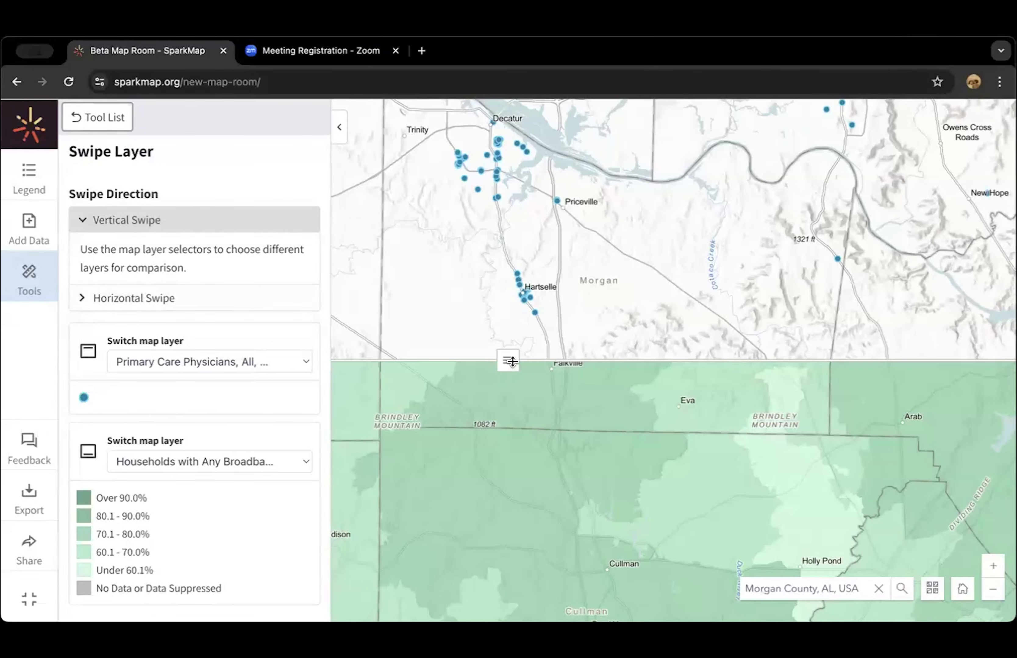
drag(510, 360, 603, 245)
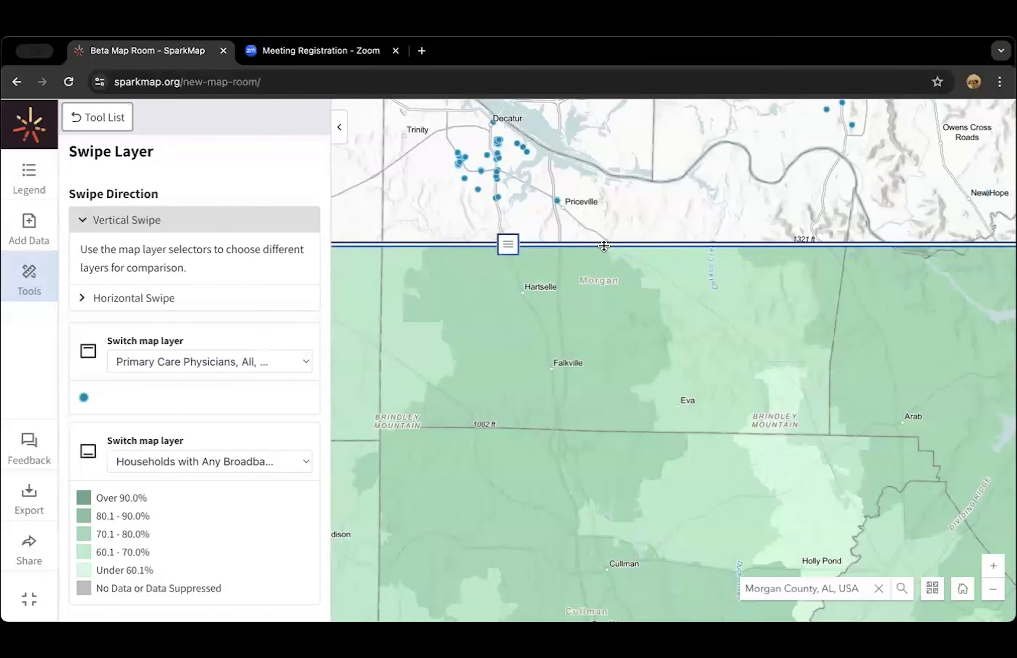
Switch to a horizontal swipe comparing the 2014-18 broadband layer on the west side with the 2018-22 layer on the east
click(165, 295)
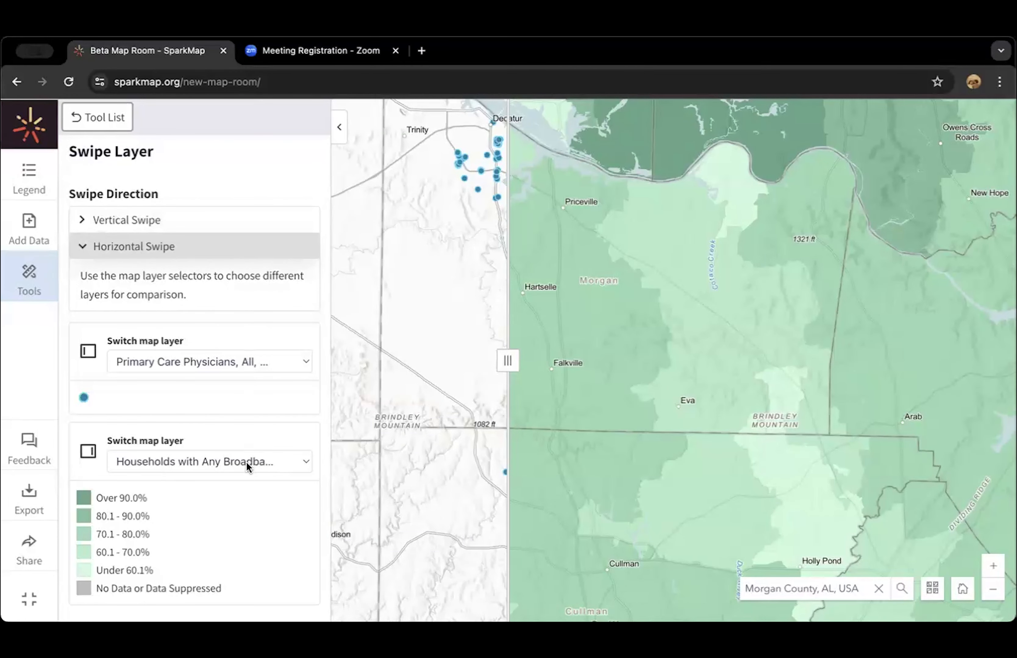
click(213, 460)
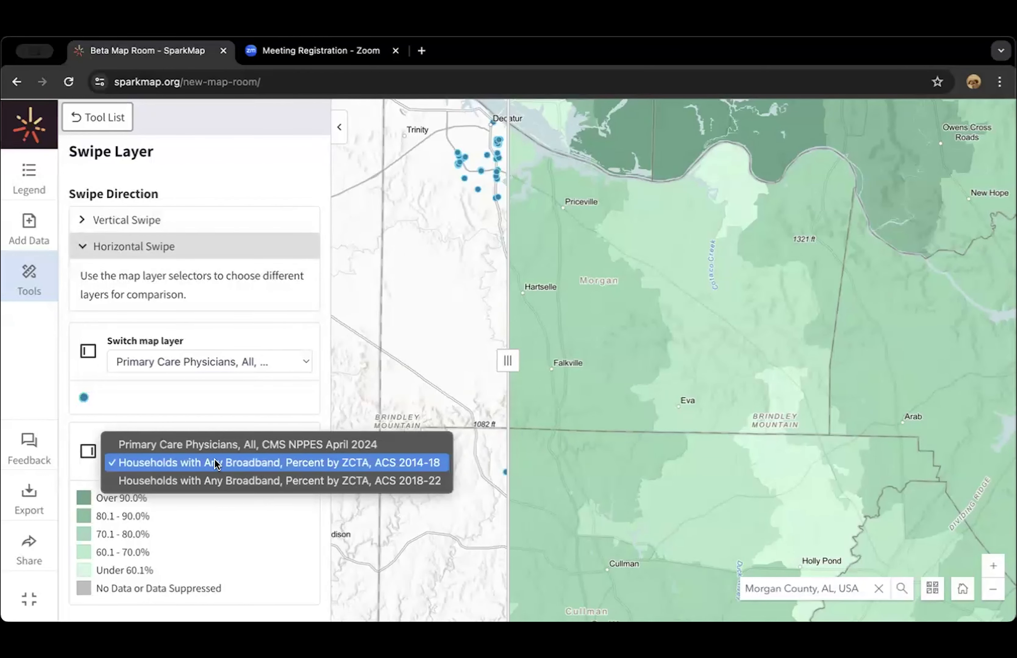
click(218, 481)
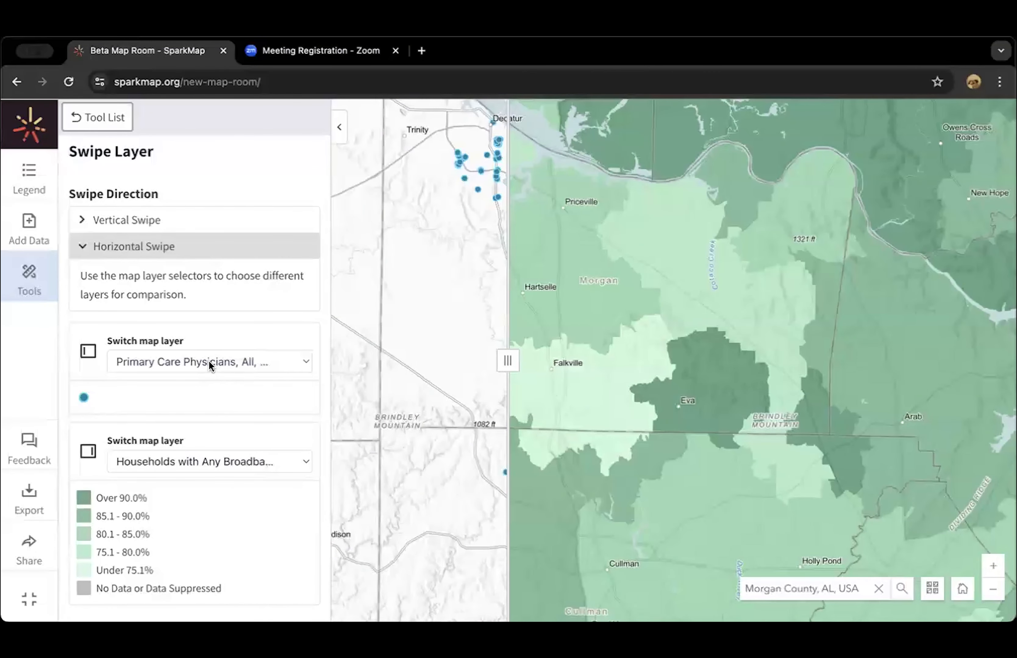
click(230, 362)
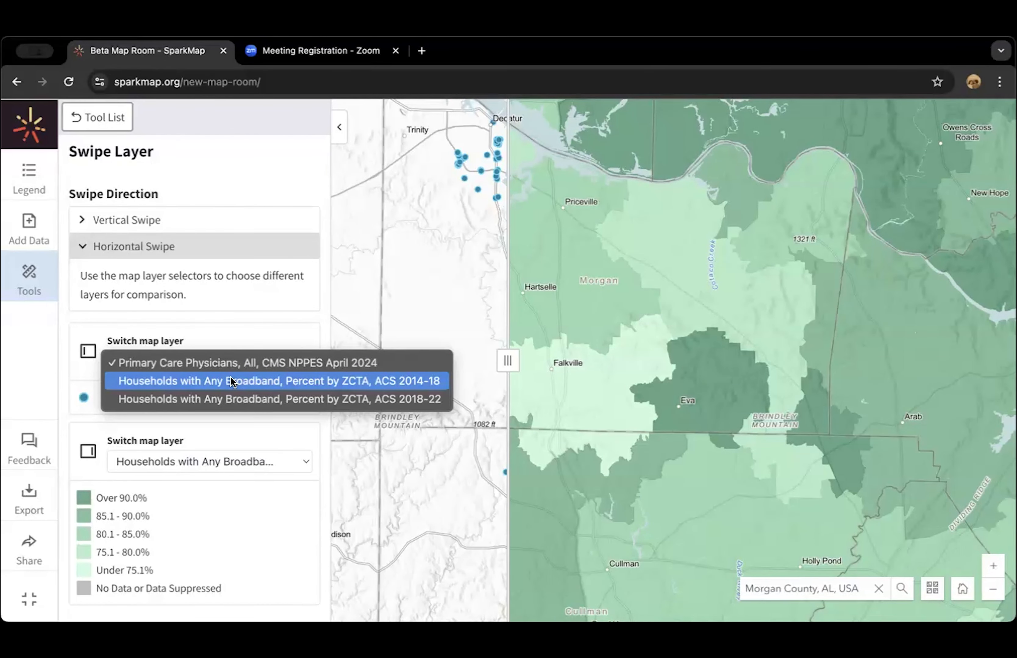
click(231, 381)
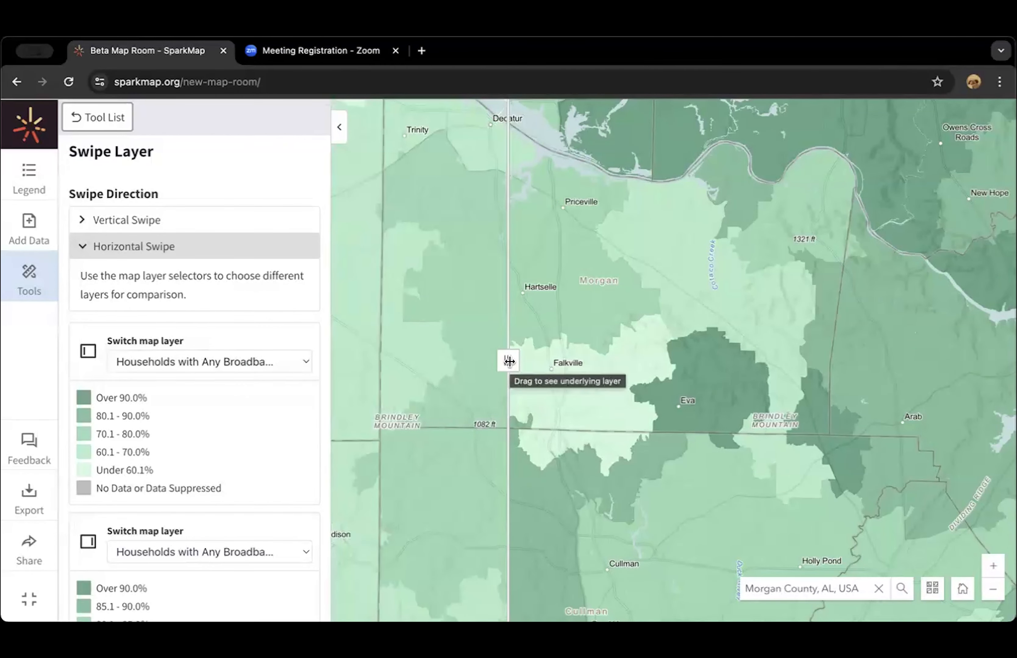
Sweep the divider to the map's west edge and examine broadband access around Decatur, Madison and Huntsville
drag(509, 362, 295, 405)
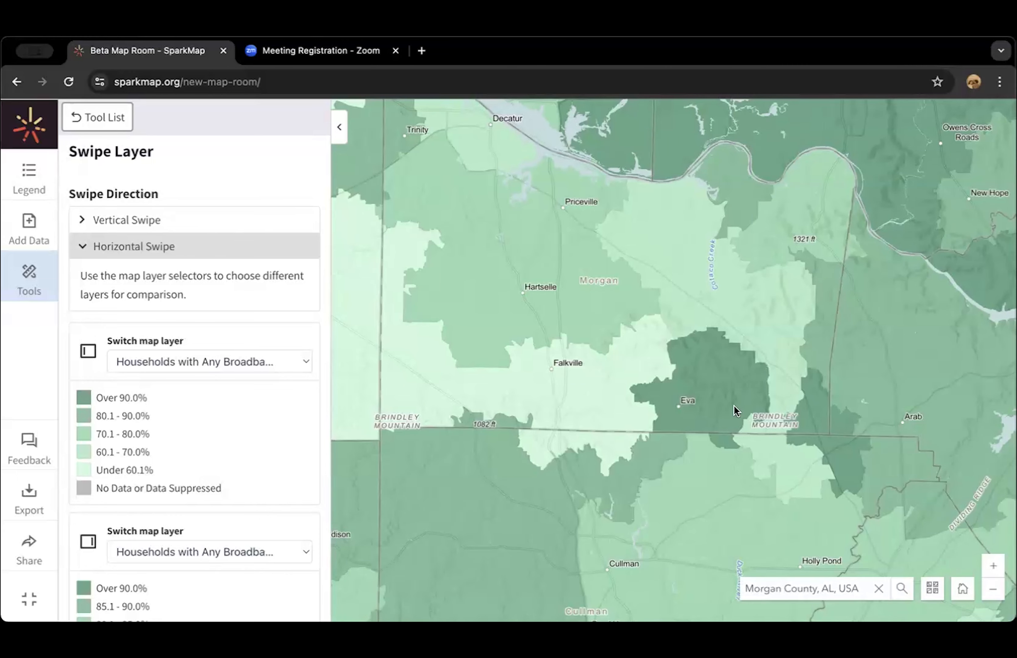
drag(749, 245, 726, 469)
drag(768, 280, 749, 390)
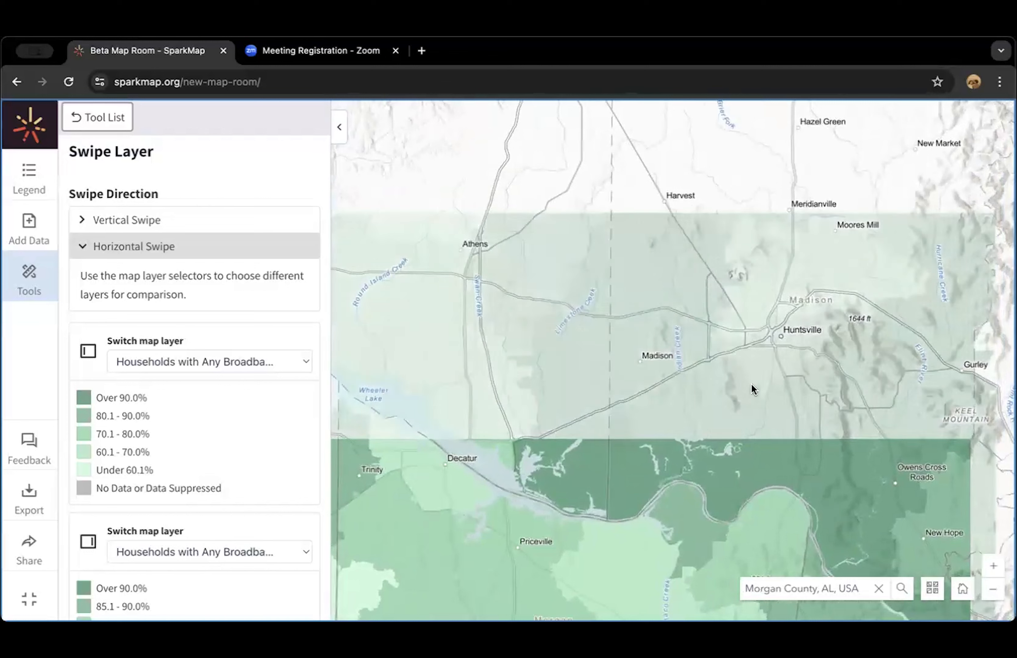
drag(697, 335, 697, 362)
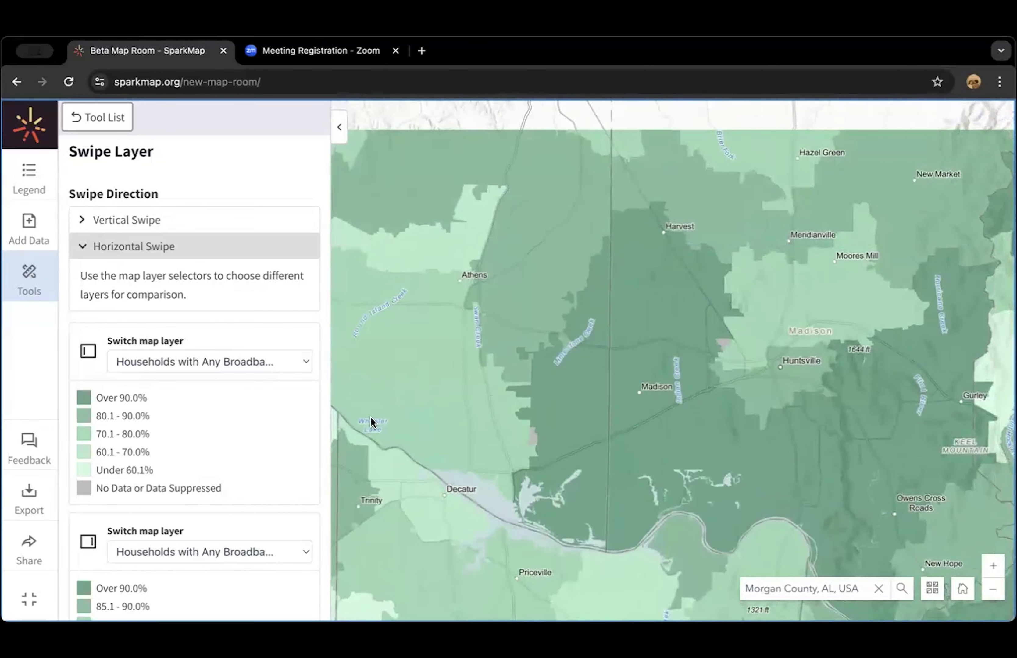
mouse_move(365, 422)
mouse_down()
mouse_move(511, 409)
mouse_move(372, 413)
mouse_up()
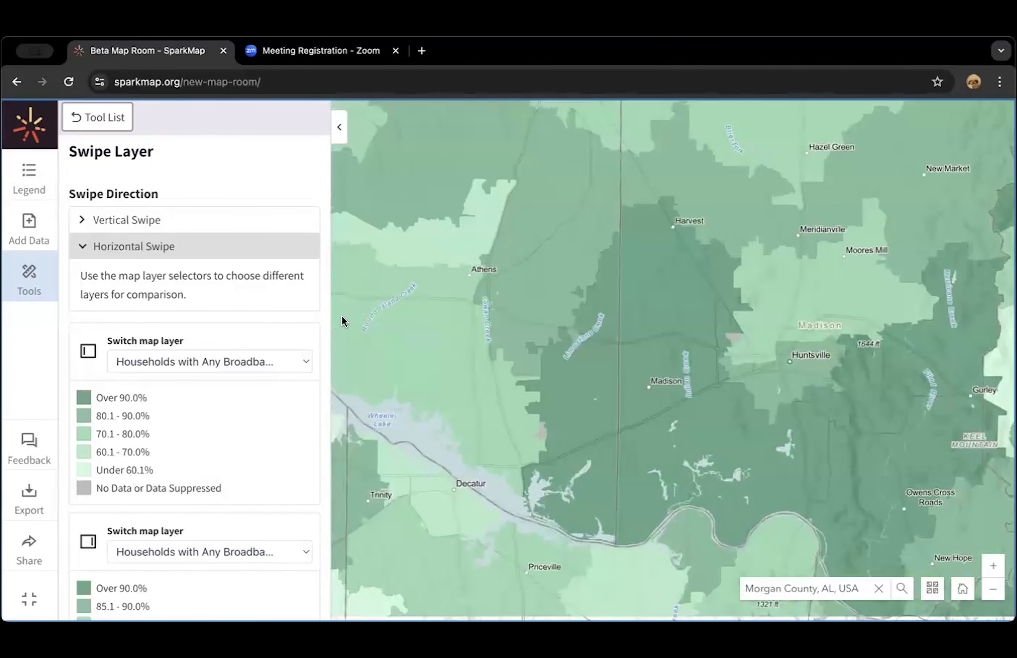
Switch the swipe to vertical and back to horizontal, and sweep the divider west past Decatur to compare the periods
click(195, 221)
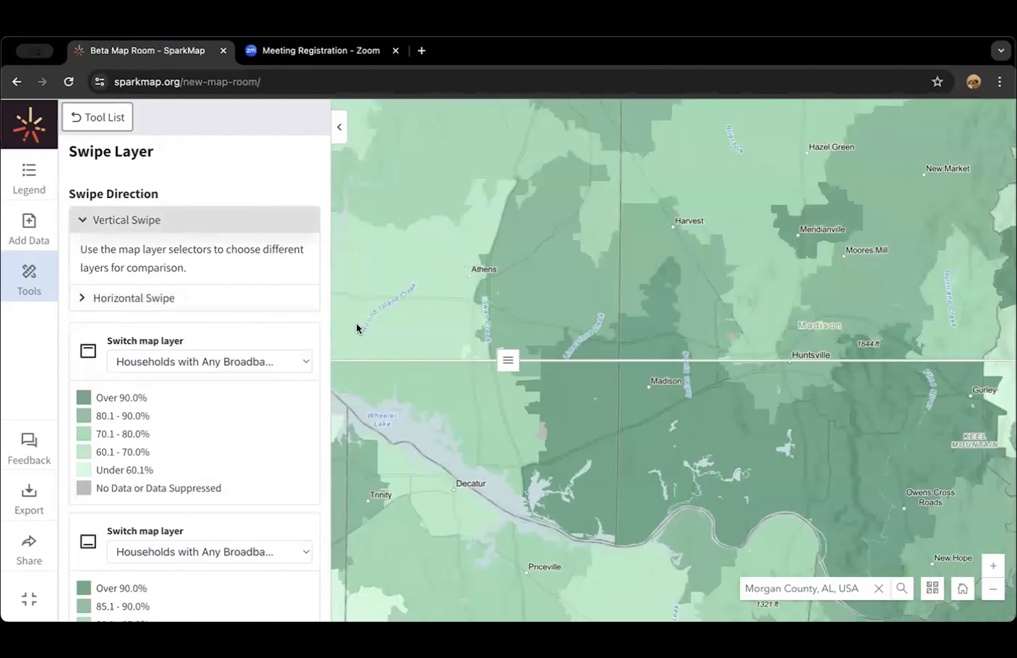
click(190, 305)
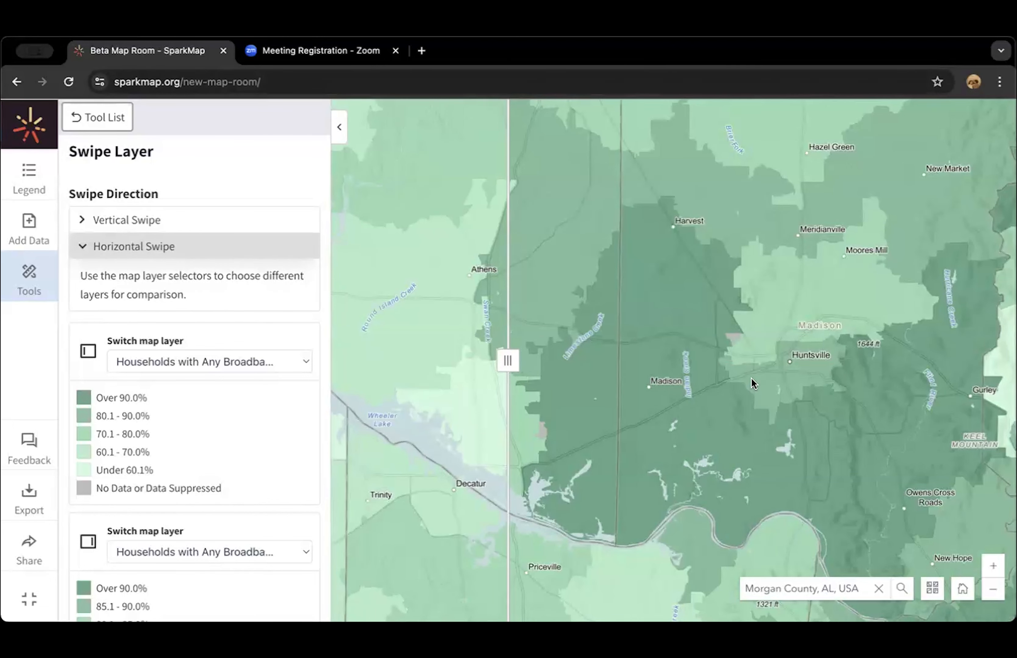
drag(751, 381, 726, 336)
drag(508, 353, 344, 388)
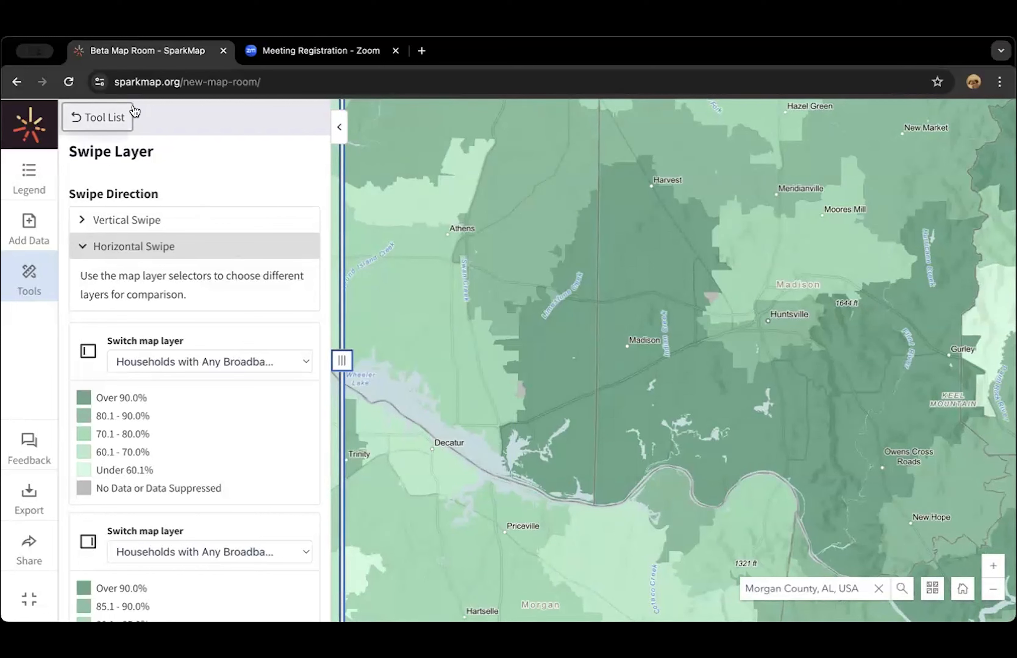
Leave the Swipe Layer tool and show the Primary Care Physicians points on the map around Decatur and Huntsville
click(107, 120)
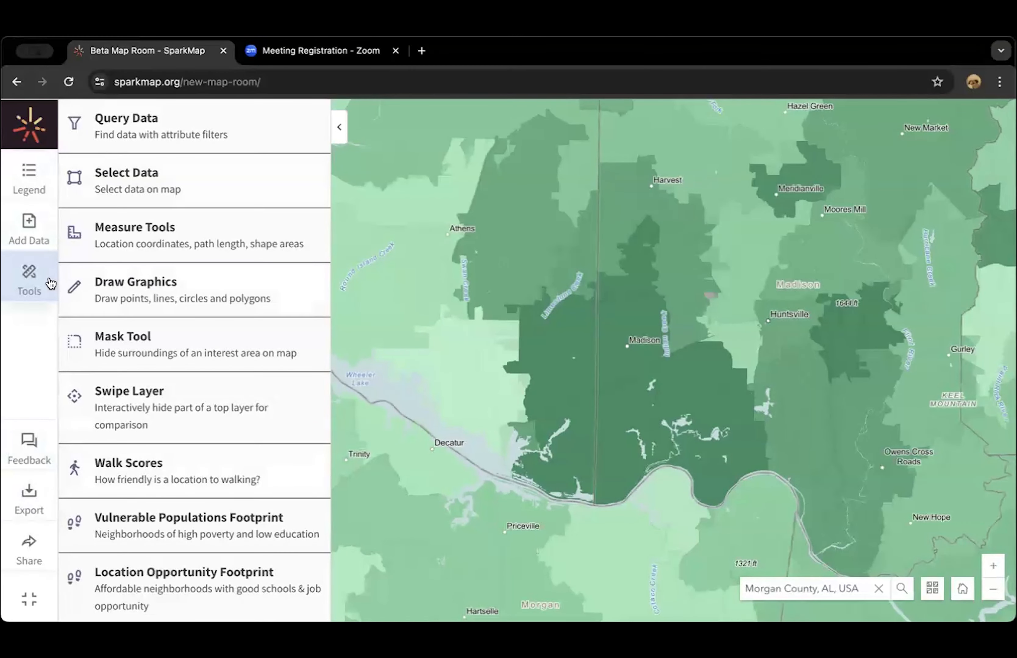
click(43, 188)
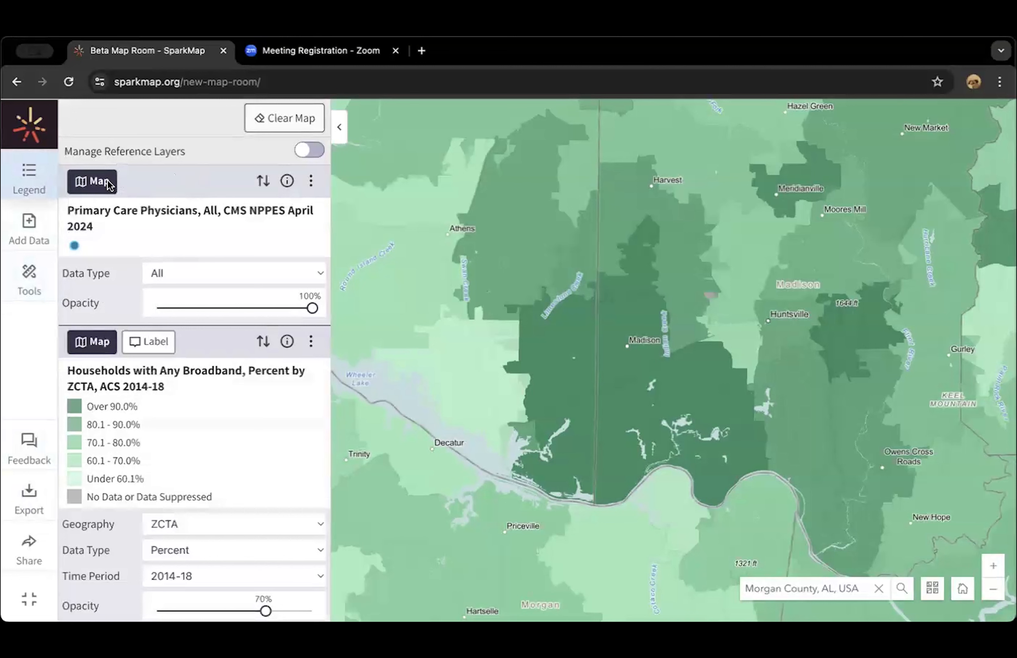
click(97, 183)
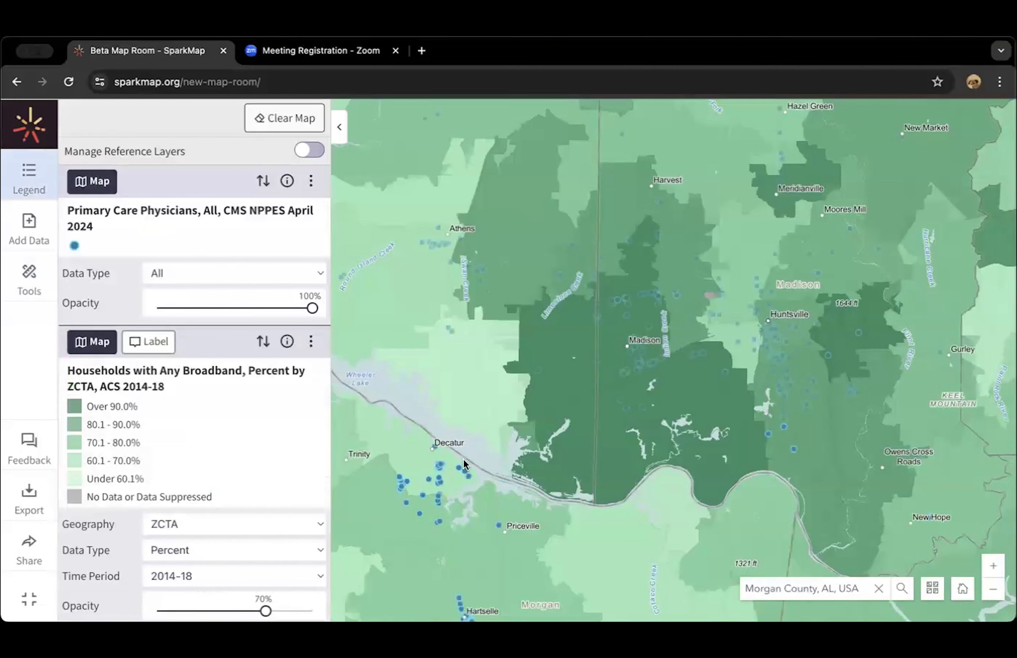
drag(498, 442, 505, 406)
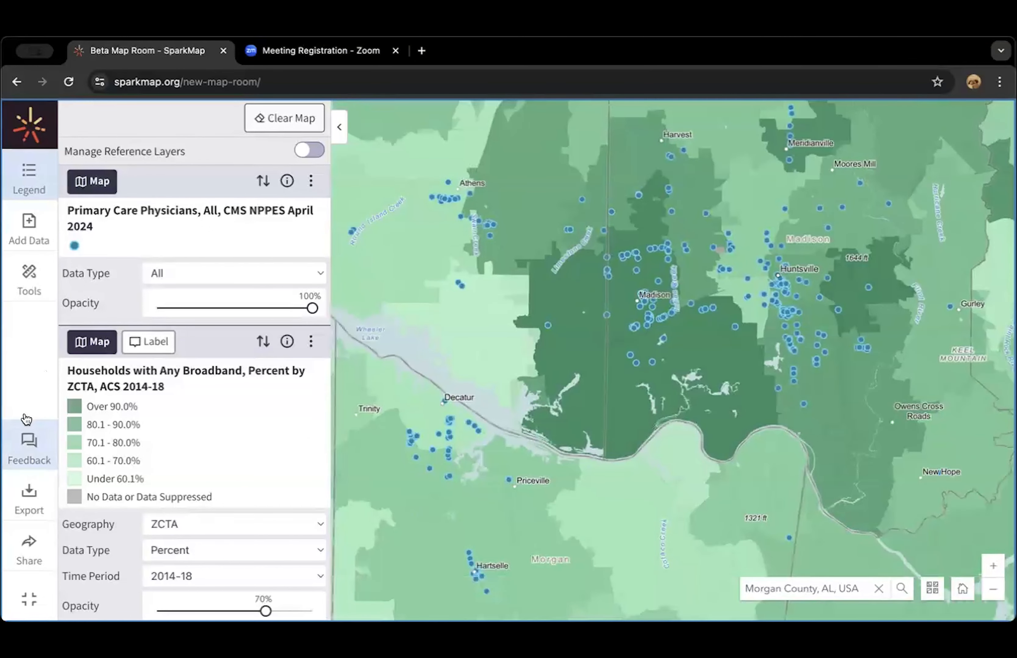
Open the export settings, set the layout to Map + Legend, Landscape (11 x 8.5 in), and keep PDF as the file format
click(28, 500)
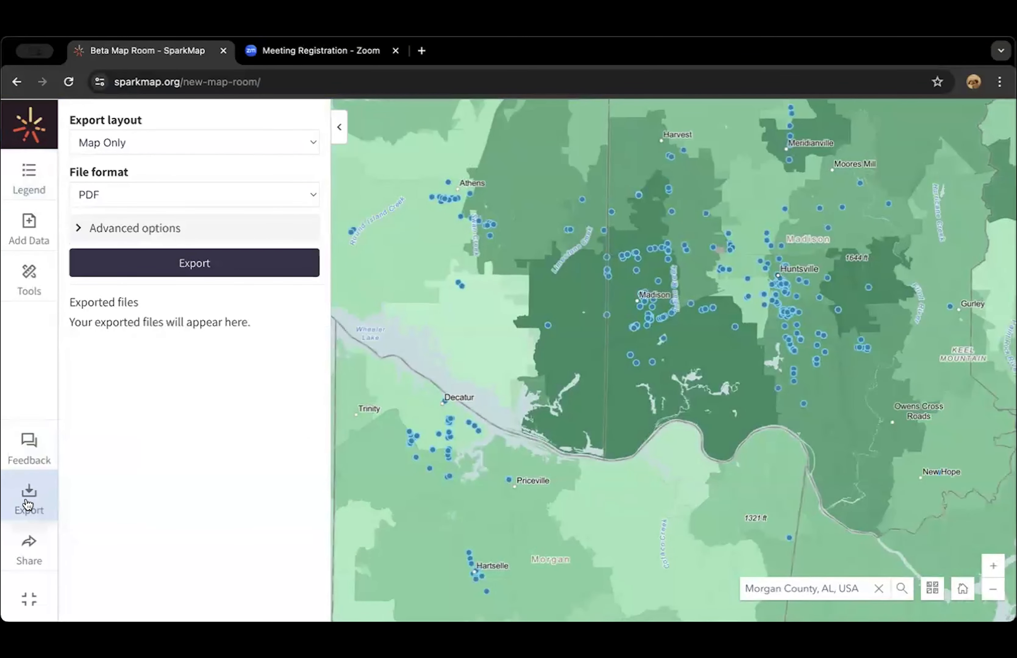
click(197, 145)
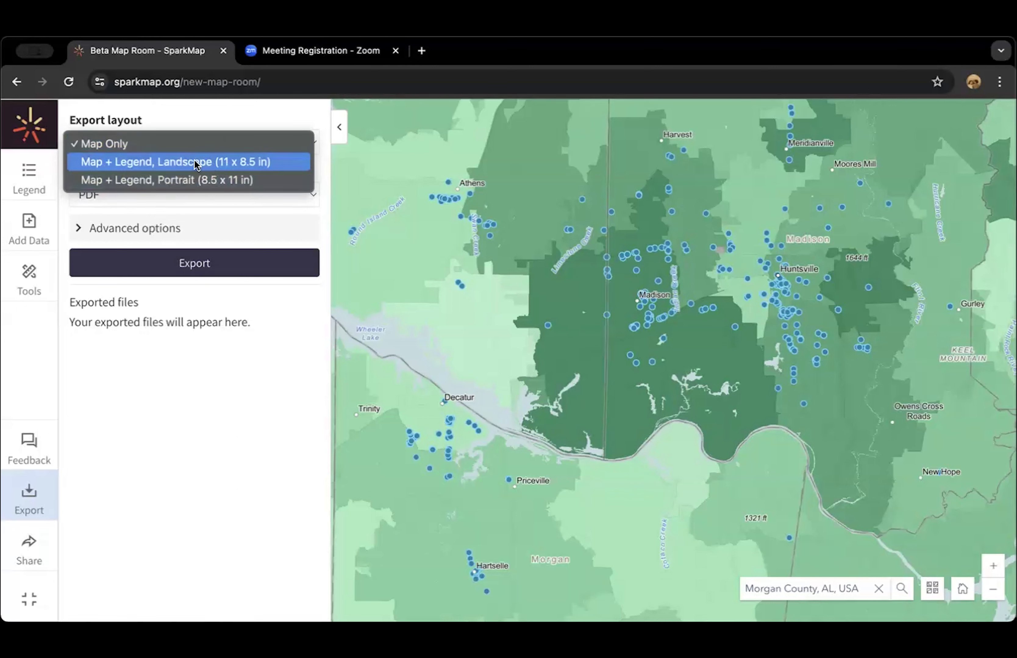
click(143, 165)
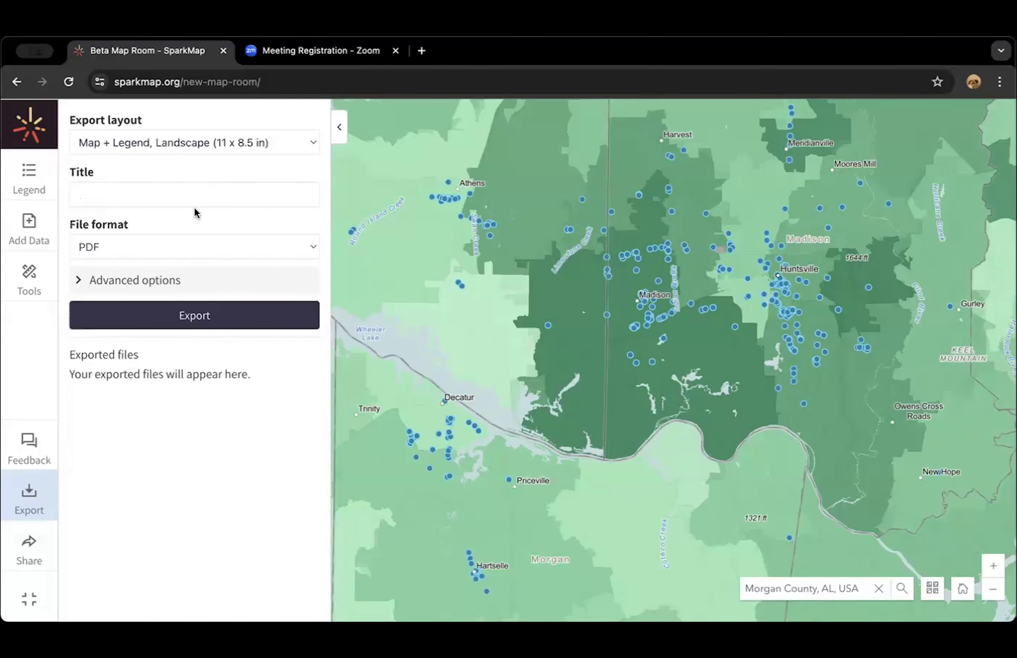
click(154, 196)
click(162, 243)
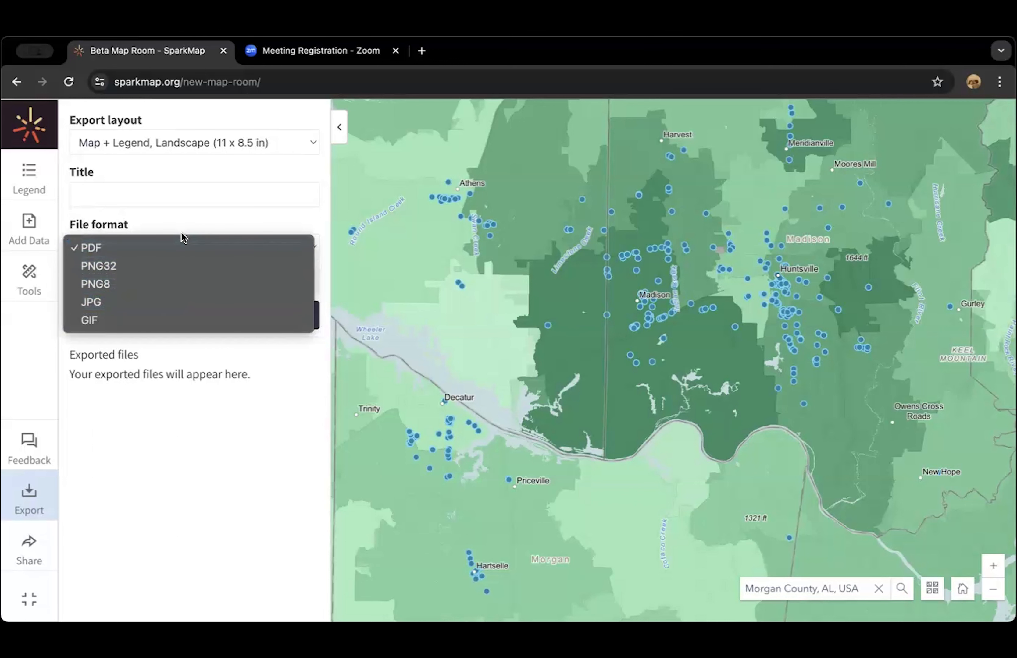
click(183, 245)
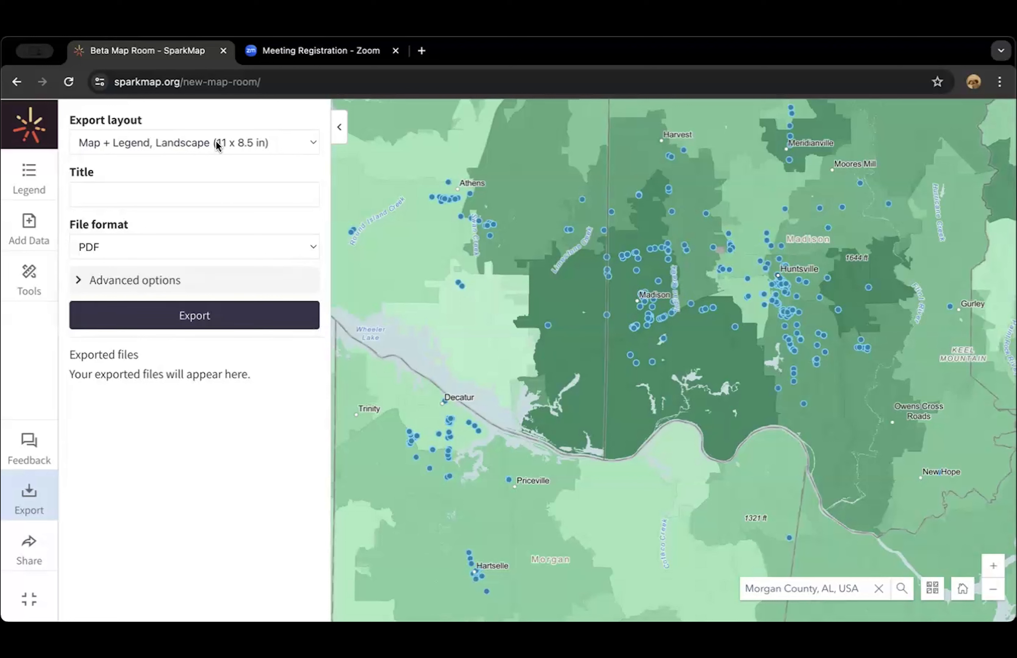
Set the export layout to Map Only, review the file formats, and export the map as a PDF
click(216, 146)
click(207, 128)
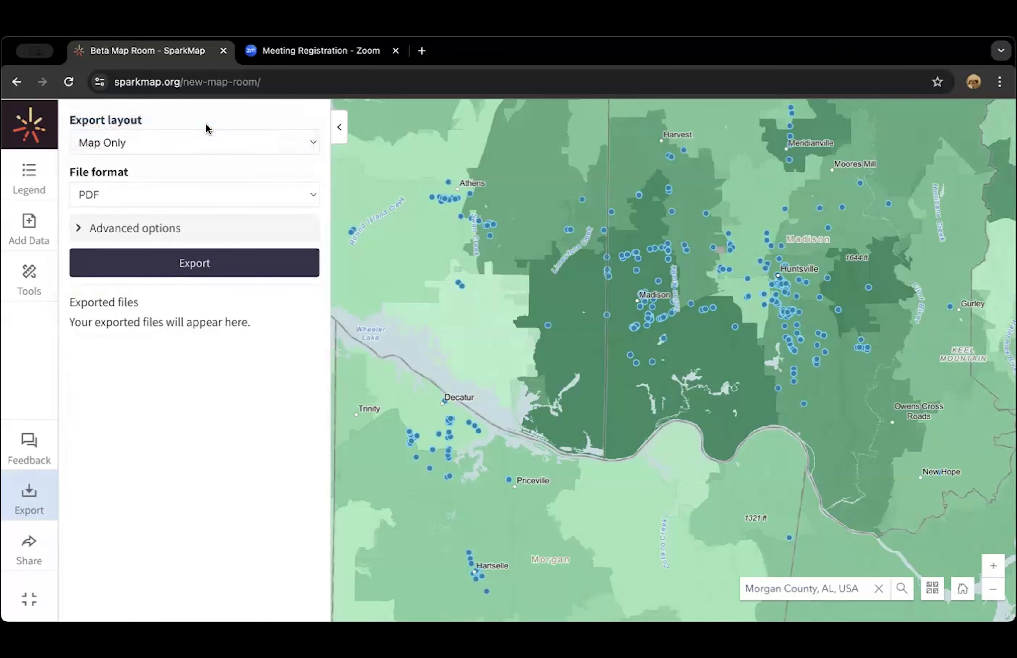
click(209, 197)
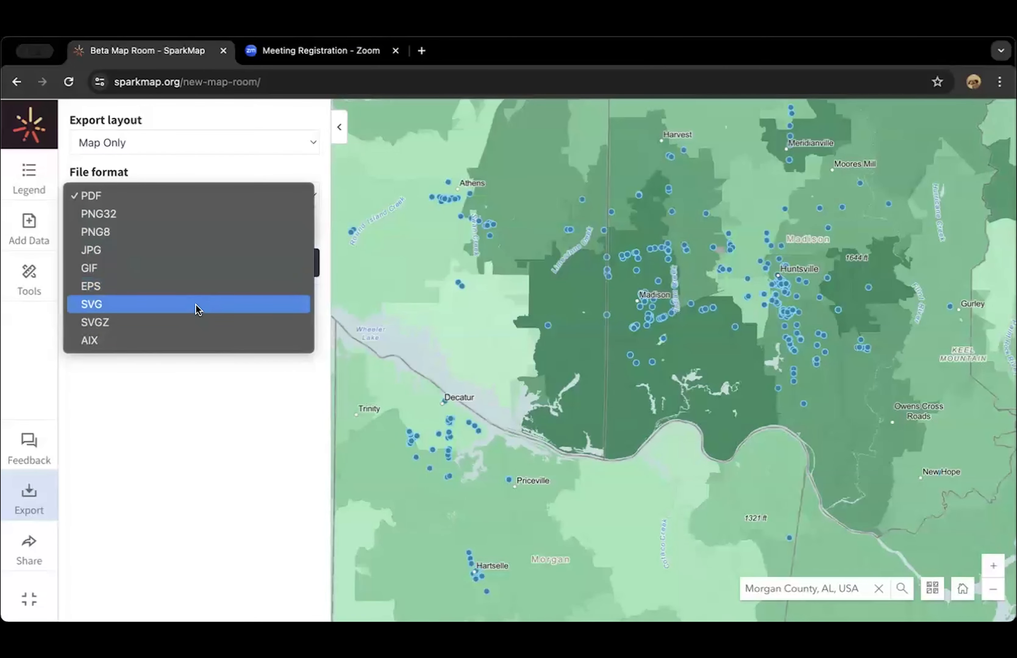
click(294, 175)
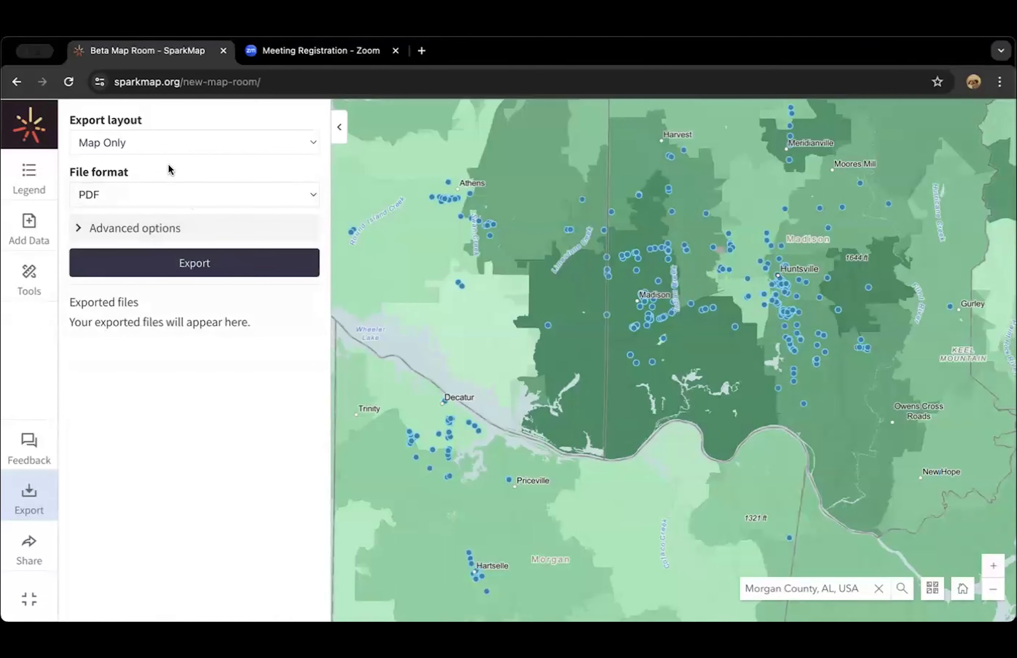
click(200, 262)
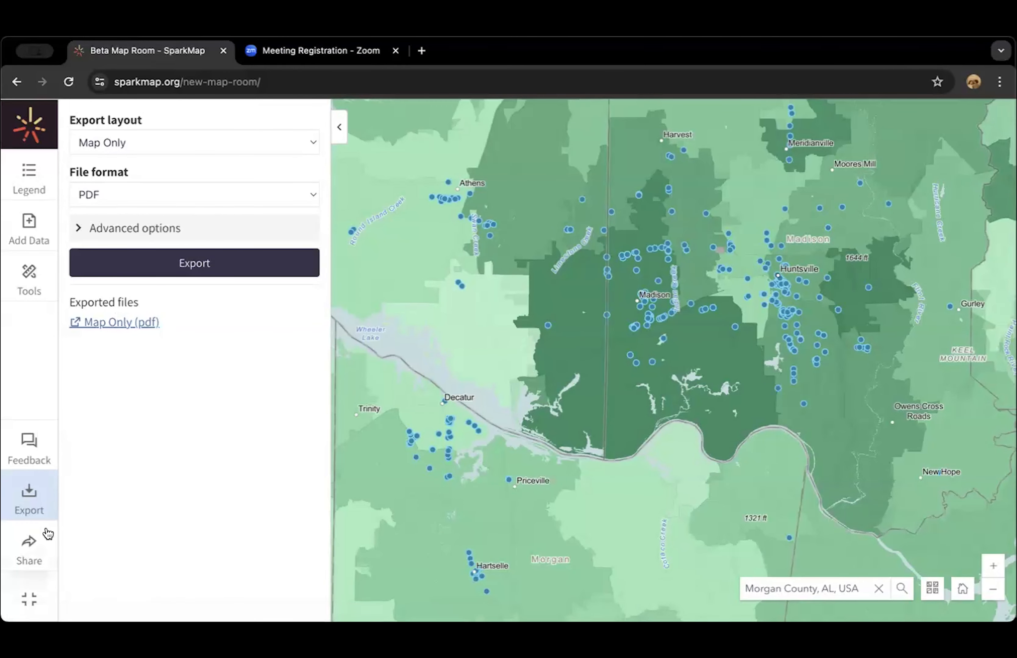
Open the map's sharing options, copy its share link to the clipboard, and select the link text
click(32, 549)
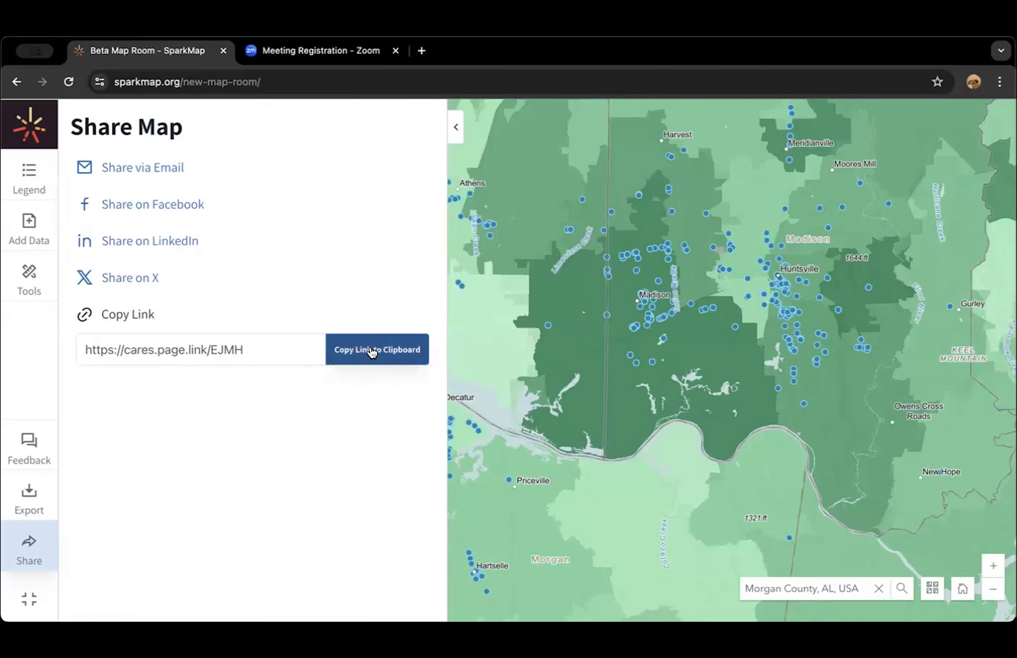
click(358, 352)
drag(272, 348, 77, 344)
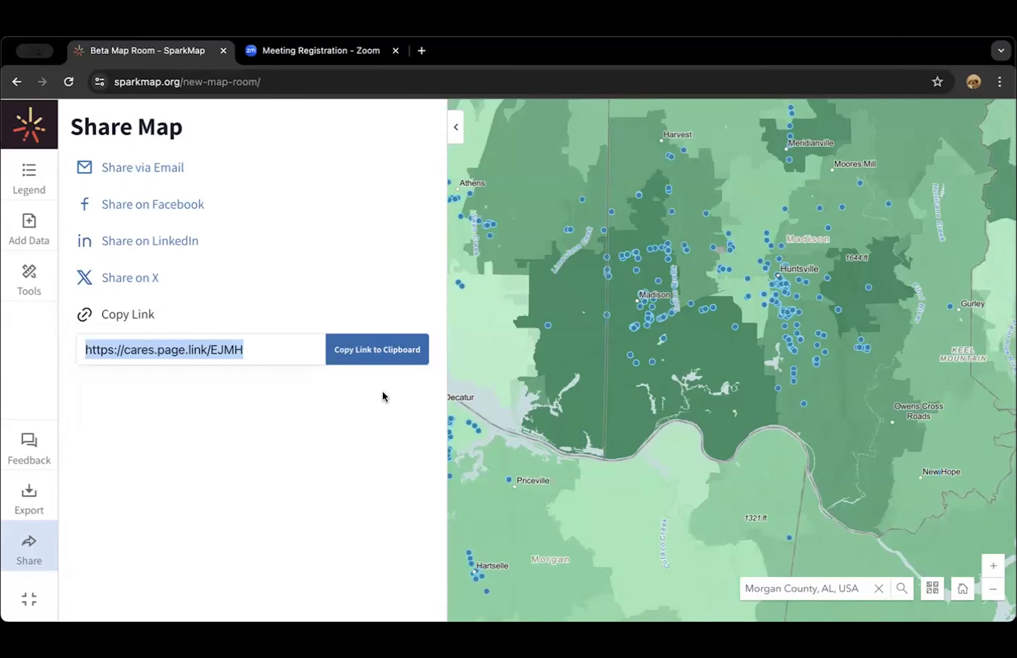
Open the feedback form and look at its comments and optional e-mail address fields
click(32, 444)
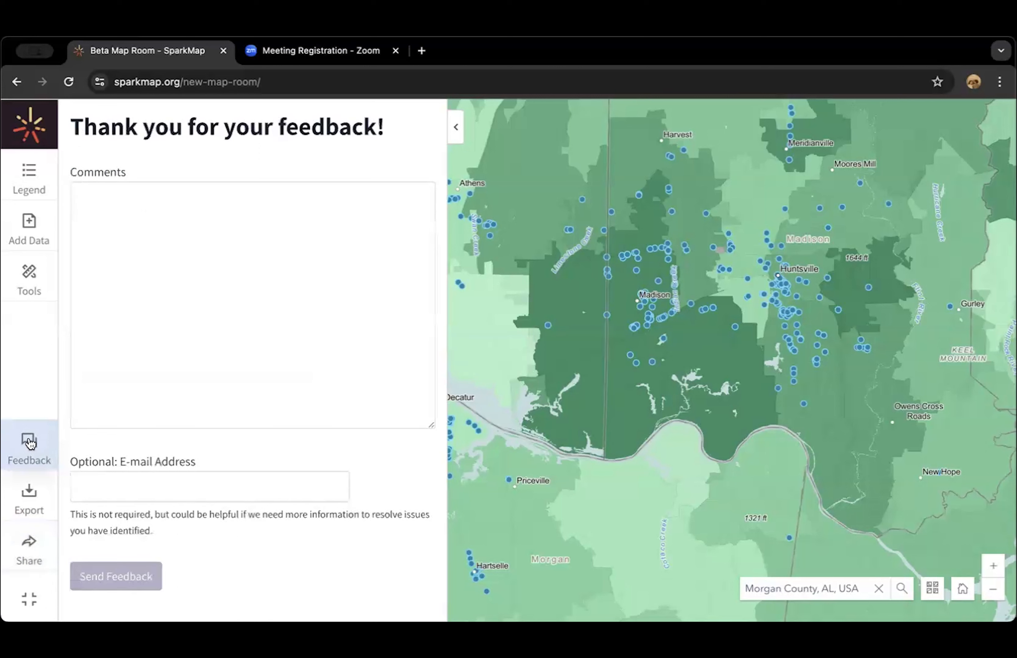
click(166, 217)
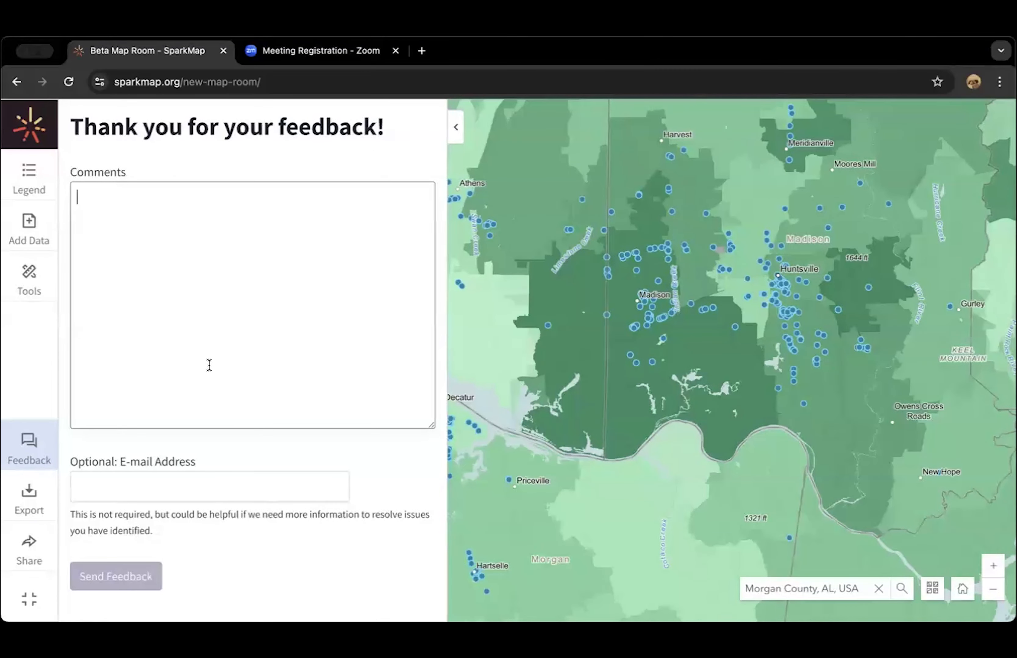
click(201, 484)
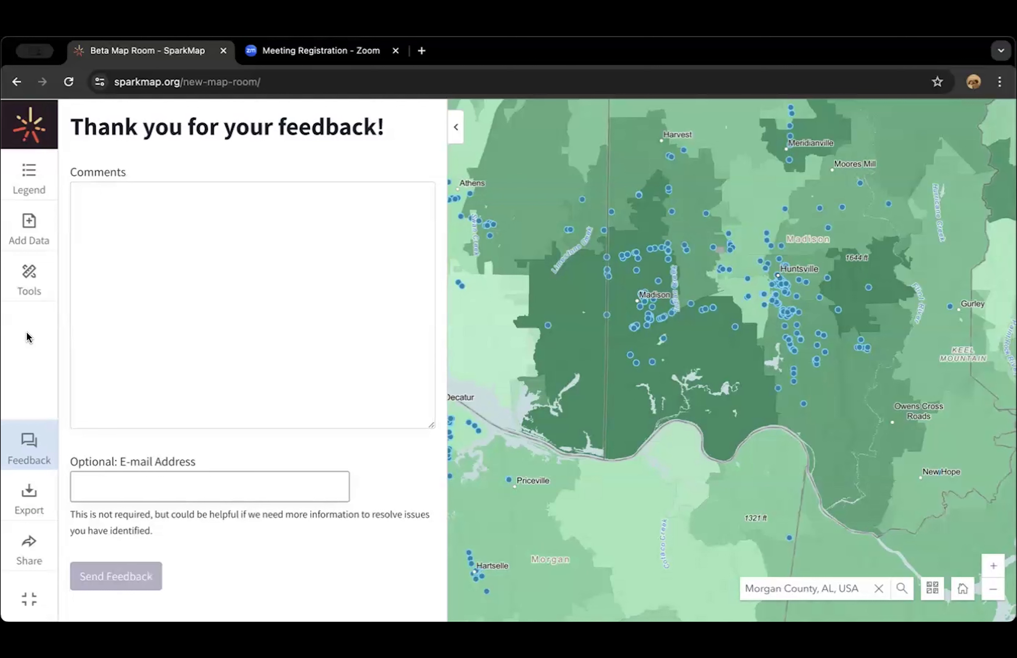
Add the Vulnerable Populations Footprint from the tool list to the map
click(35, 280)
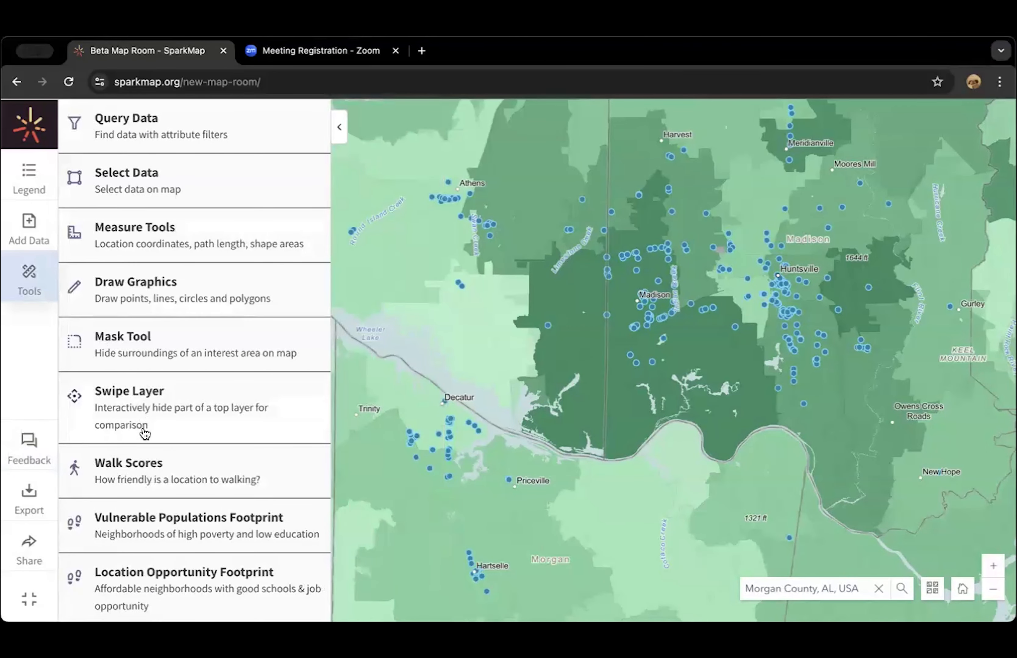
scroll(144, 432, down, 2)
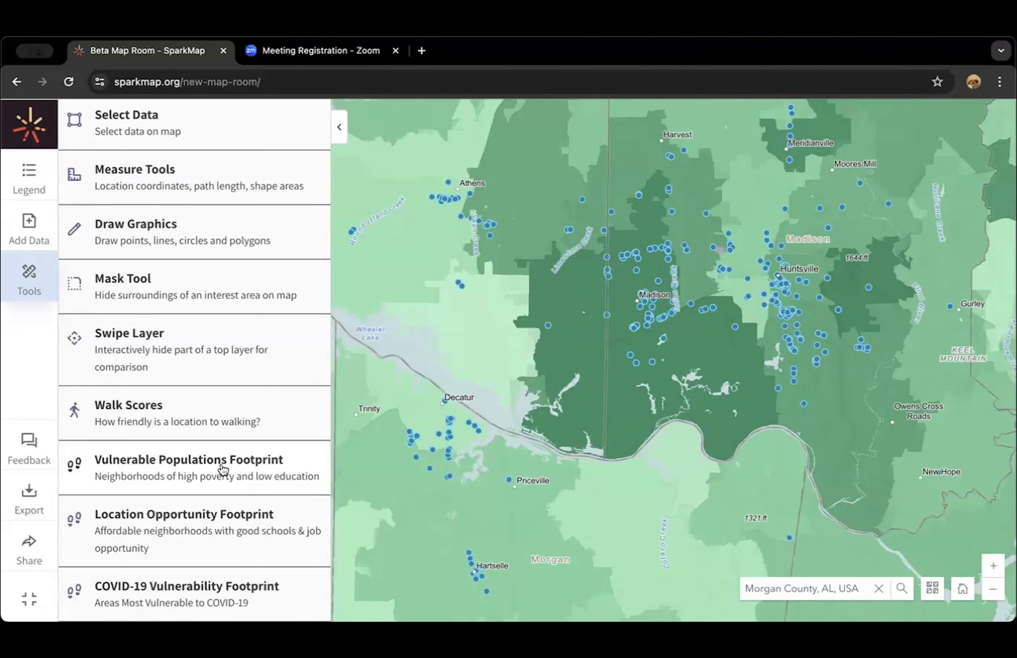
click(199, 475)
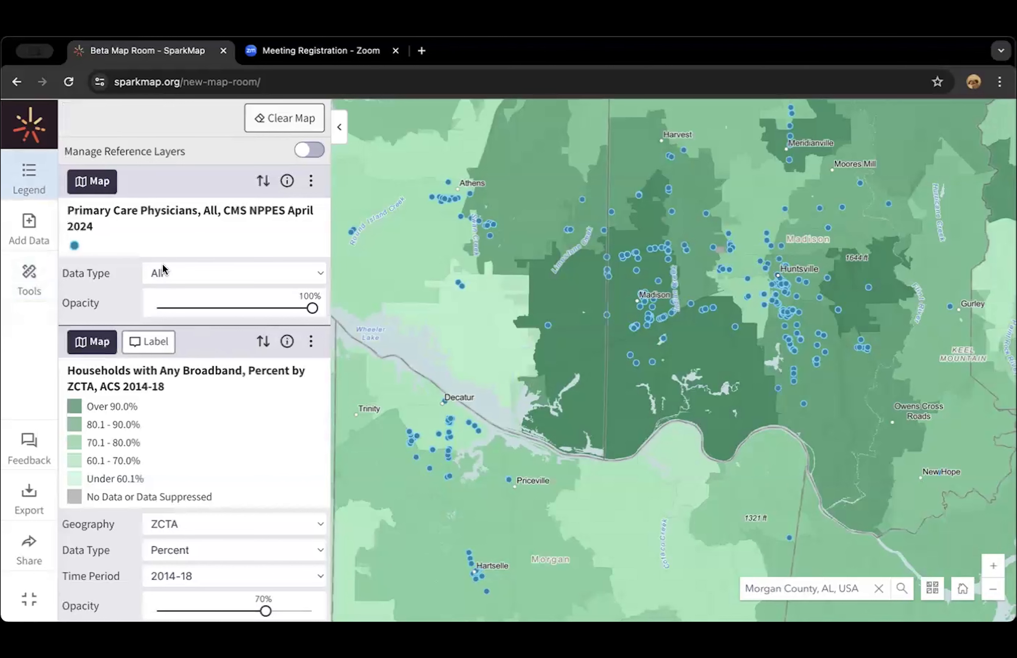
click(29, 277)
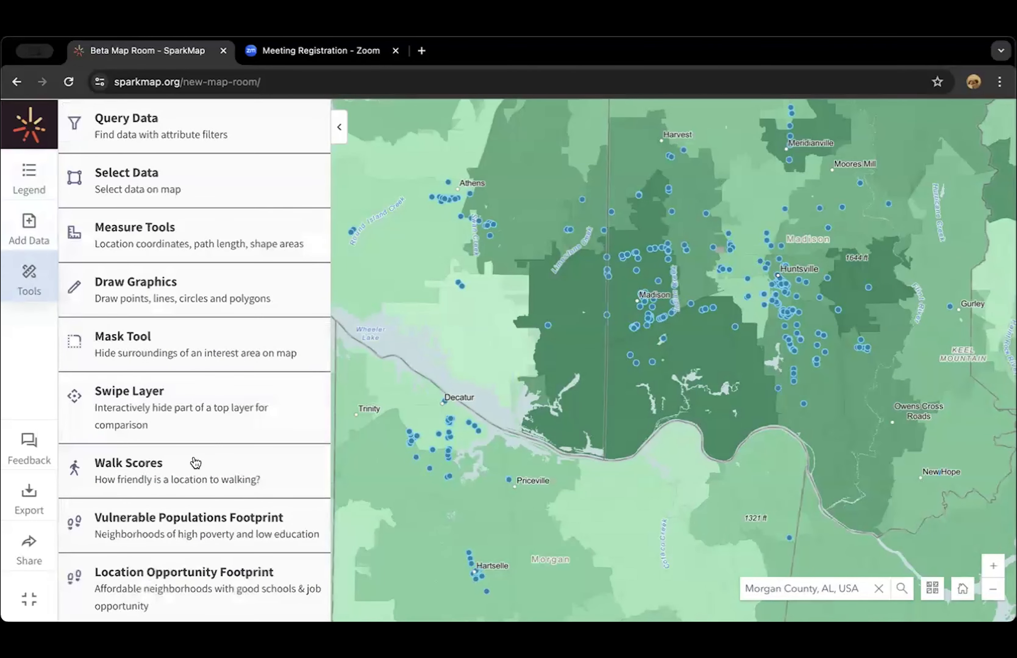
click(191, 518)
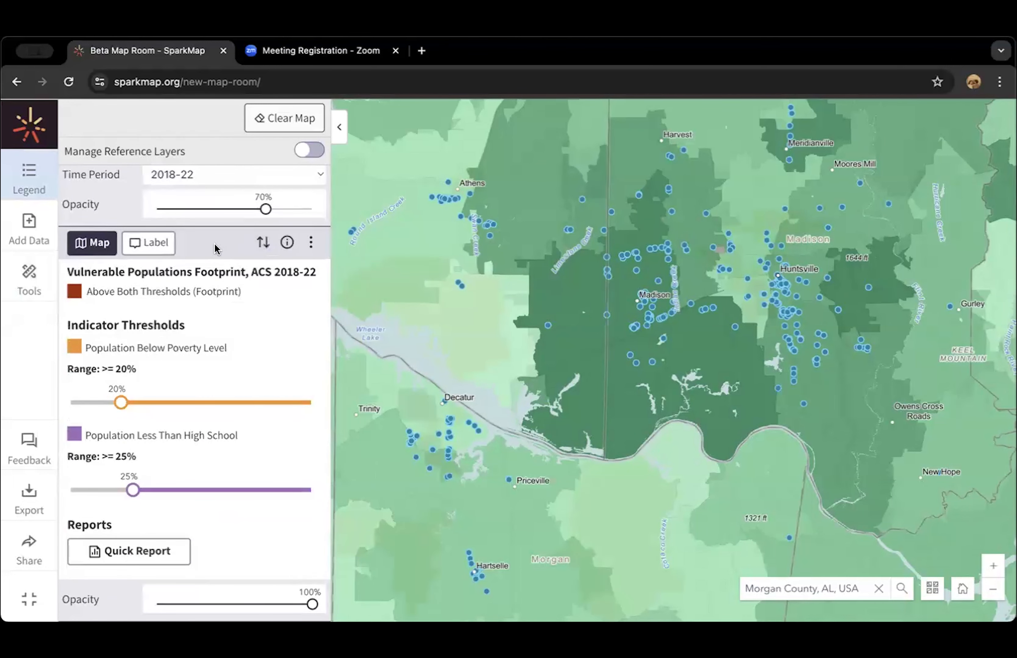
Move the Vulnerable Populations Footprint layer above both broadband layers, directly below Primary Care Physicians
scroll(214, 246, up, 3)
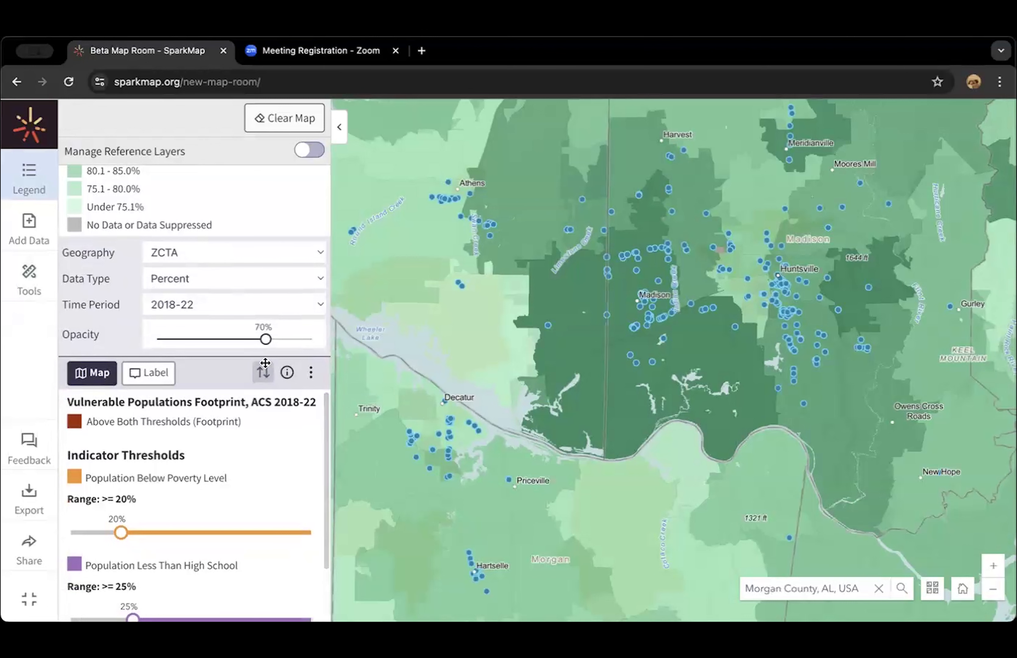
drag(266, 377, 268, 204)
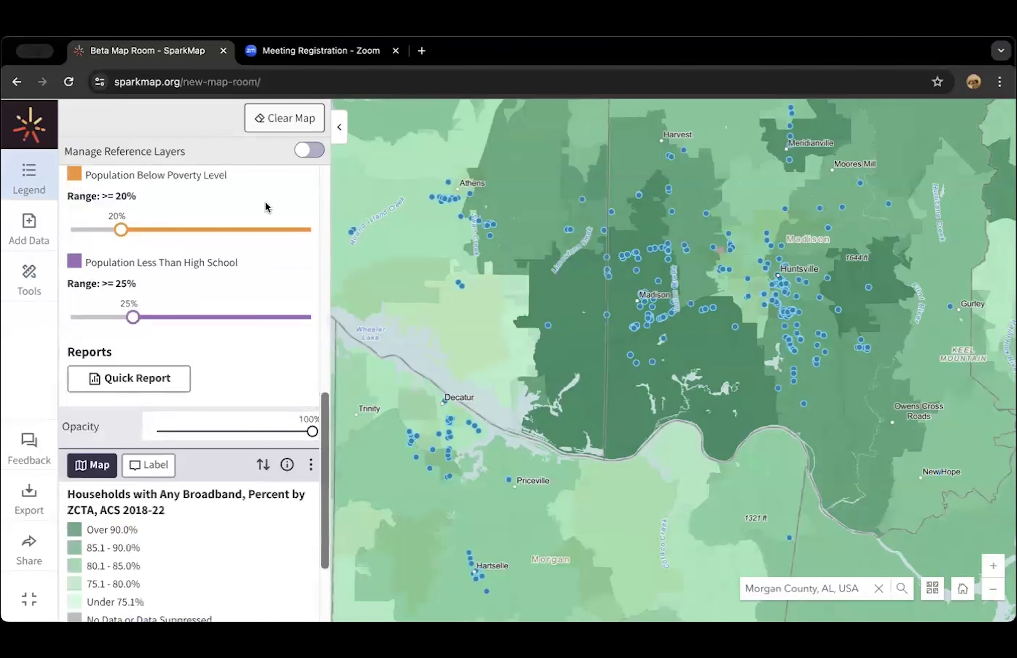
scroll(265, 314, up, 5)
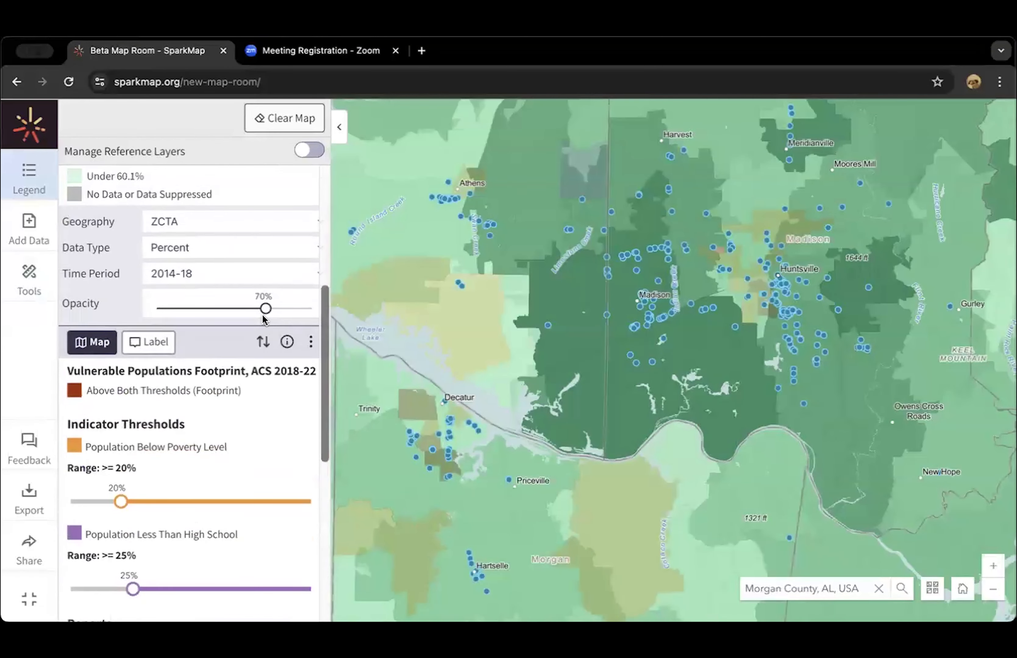
drag(261, 388, 261, 265)
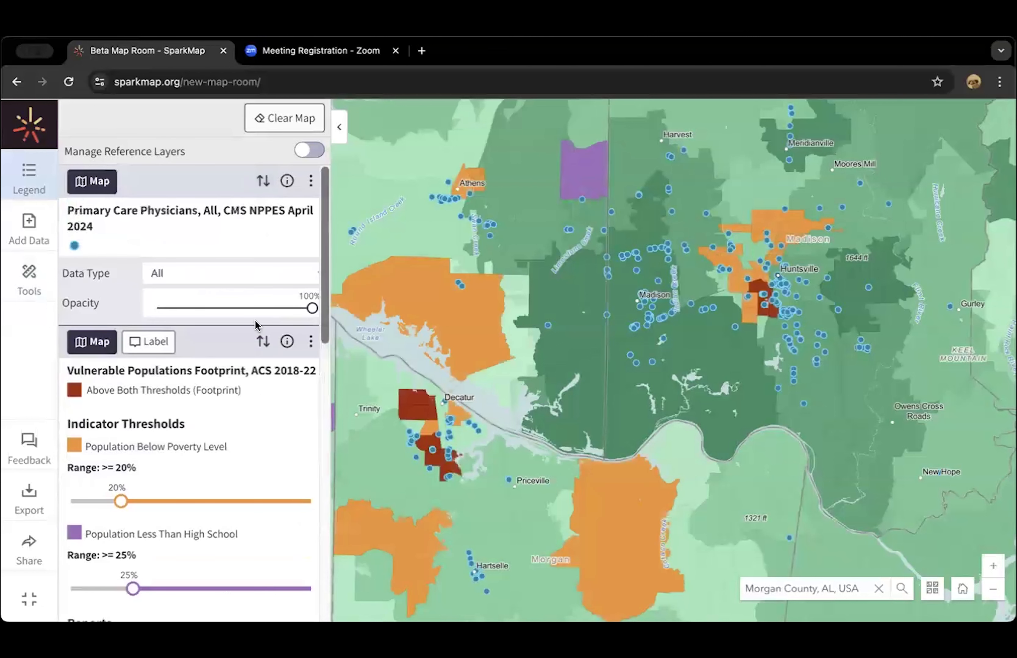
Set the footprint's Population Below Poverty Level threshold to 19%
scroll(190, 435, down, 2)
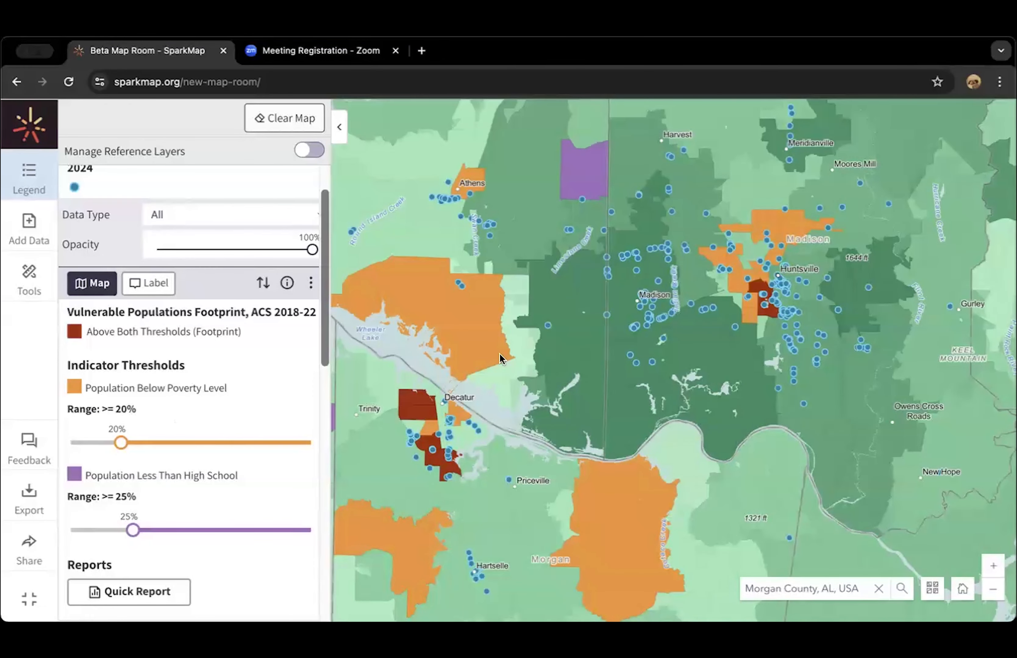
scroll(220, 418, up, 1)
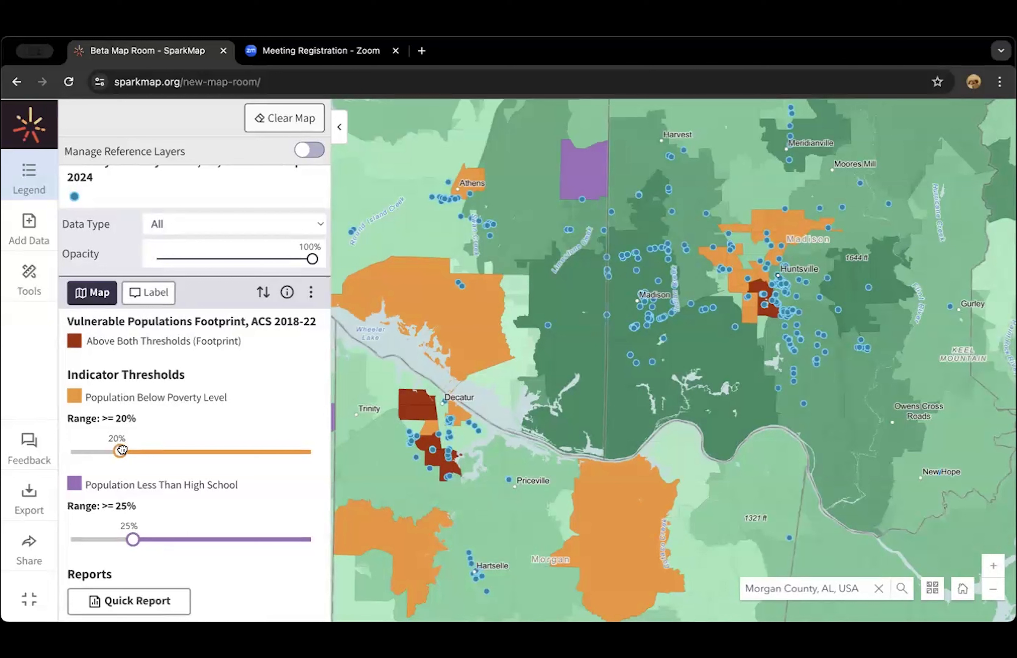
mouse_move(122, 450)
mouse_down()
mouse_move(107, 450)
mouse_move(118, 451)
mouse_up()
Generate the Vulnerable Populations Footprint quick report and examine its footprint definition and the population tables by race/ethnicity, gender and age
scroll(310, 539, down, 3)
scroll(272, 444, down, 1)
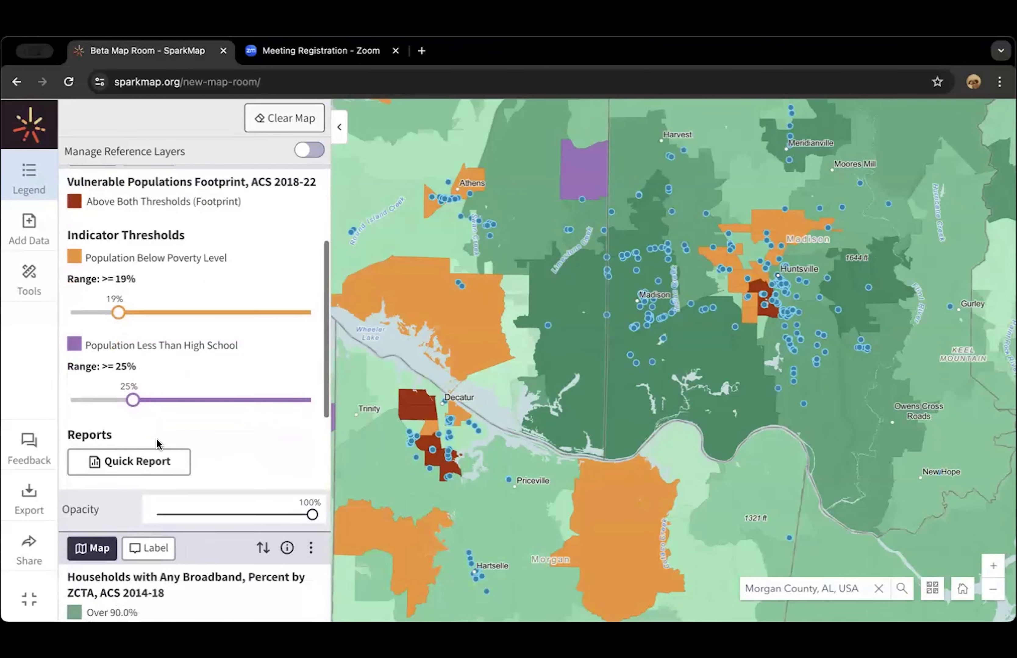
click(148, 463)
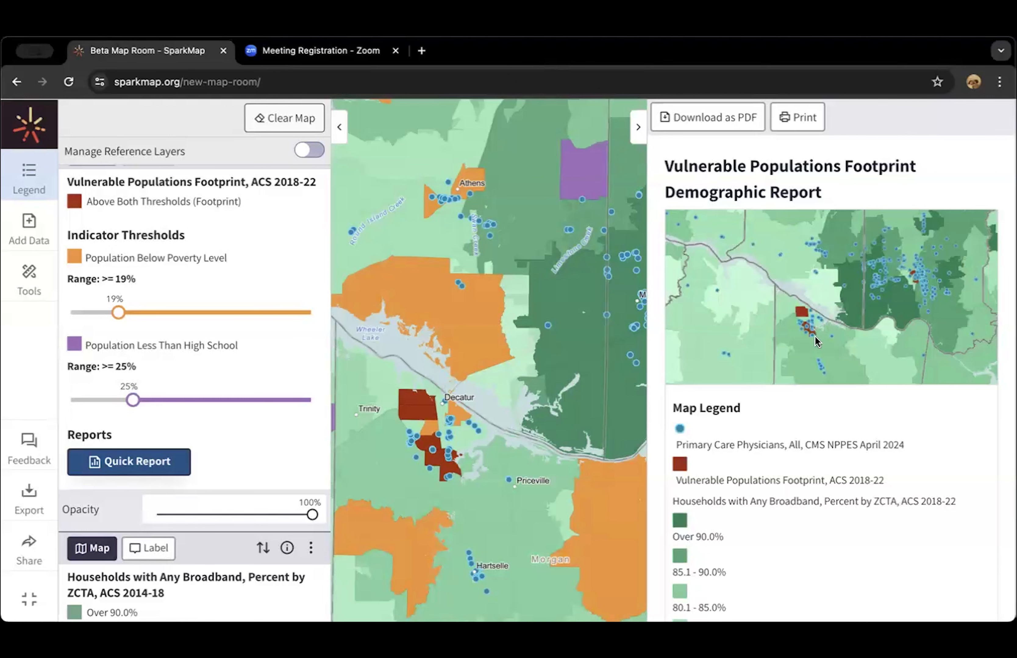
scroll(815, 336, down, 5)
scroll(815, 338, down, 10)
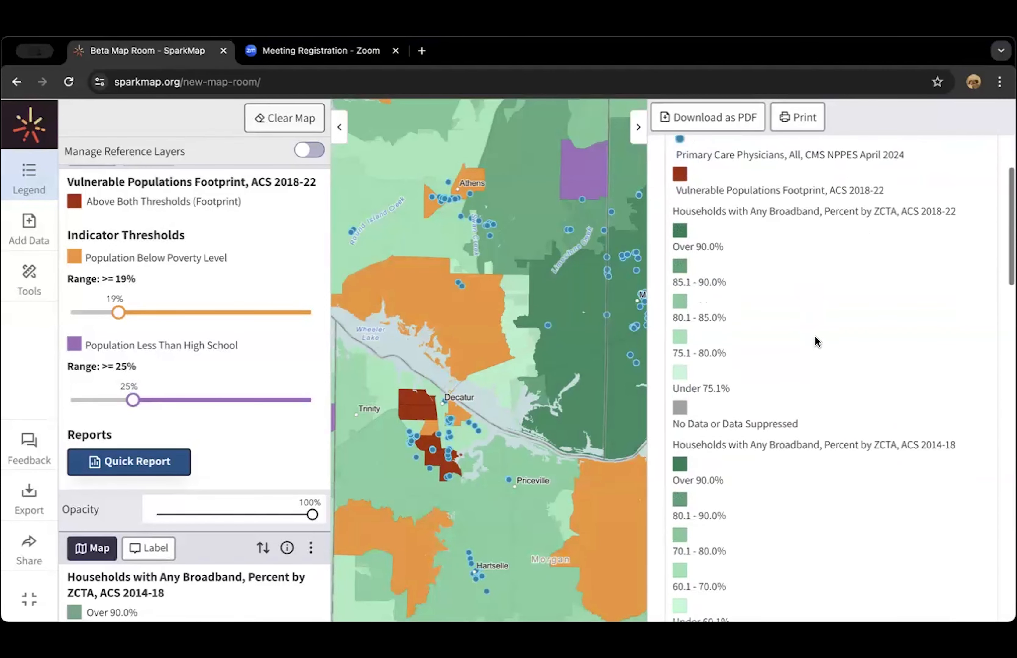
scroll(815, 335, down, 1)
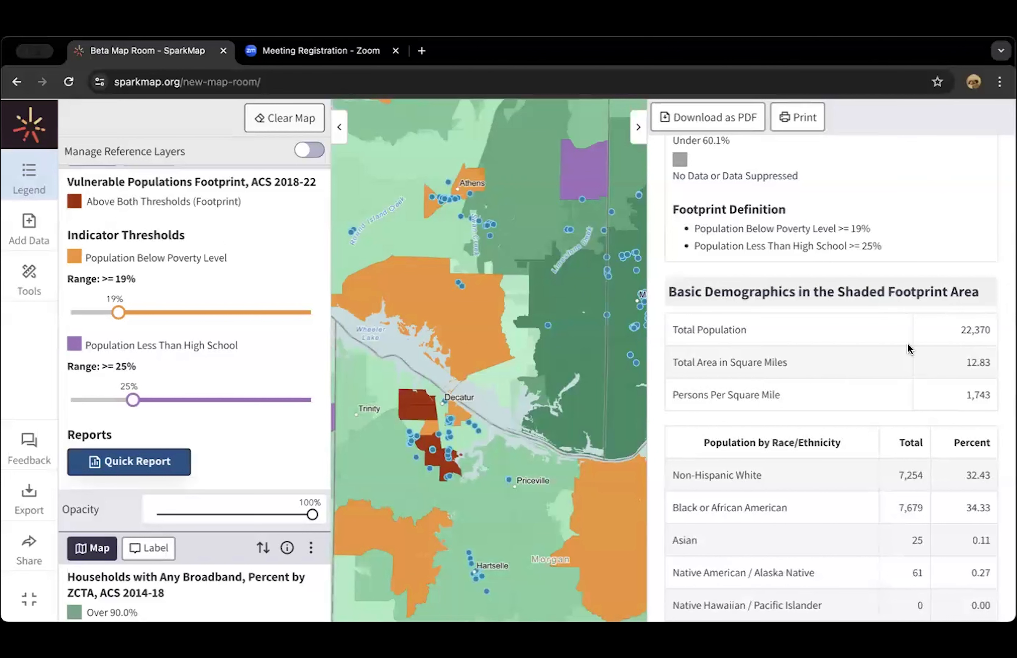
scroll(885, 453, down, 3)
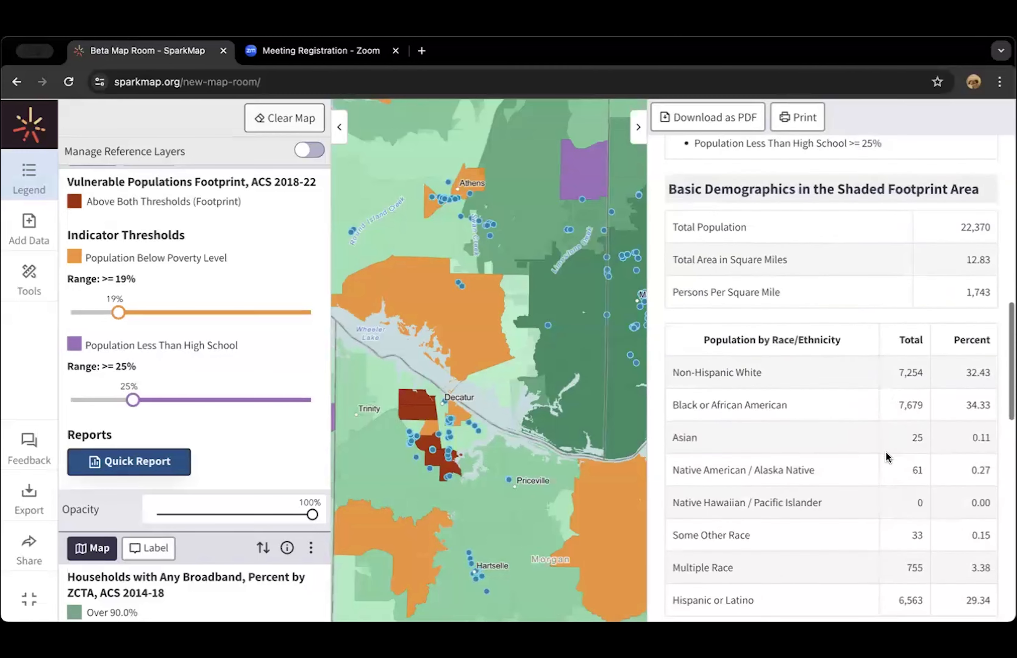
scroll(872, 445, down, 2)
scroll(897, 549, down, 3)
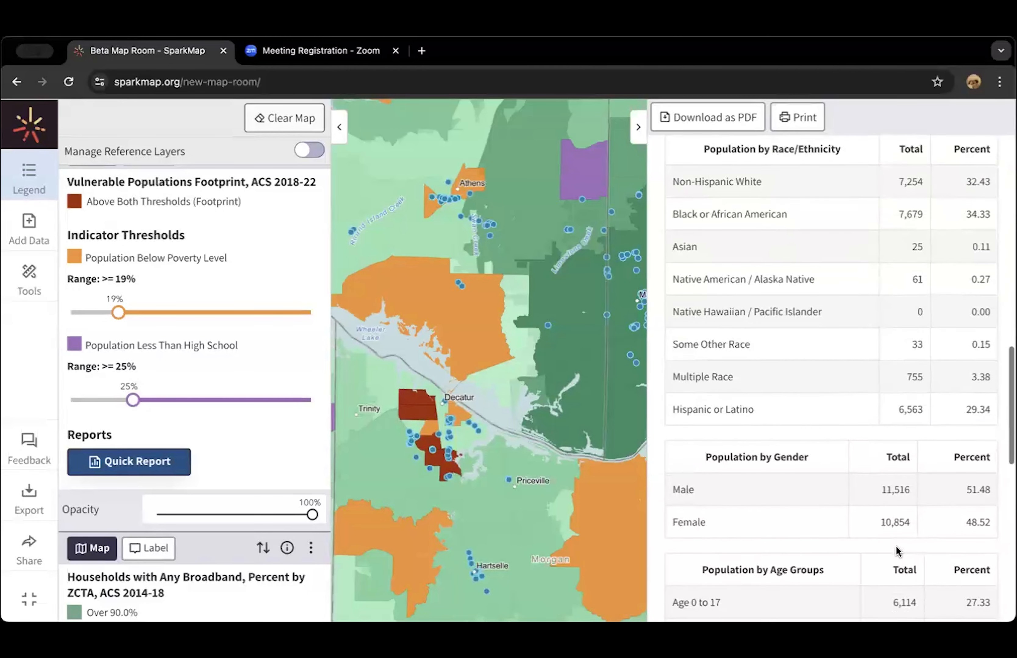
Examine the report's age, poverty, educational attainment and linguistic isolation tables, then collapse the report to show the full map
scroll(896, 547, down, 11)
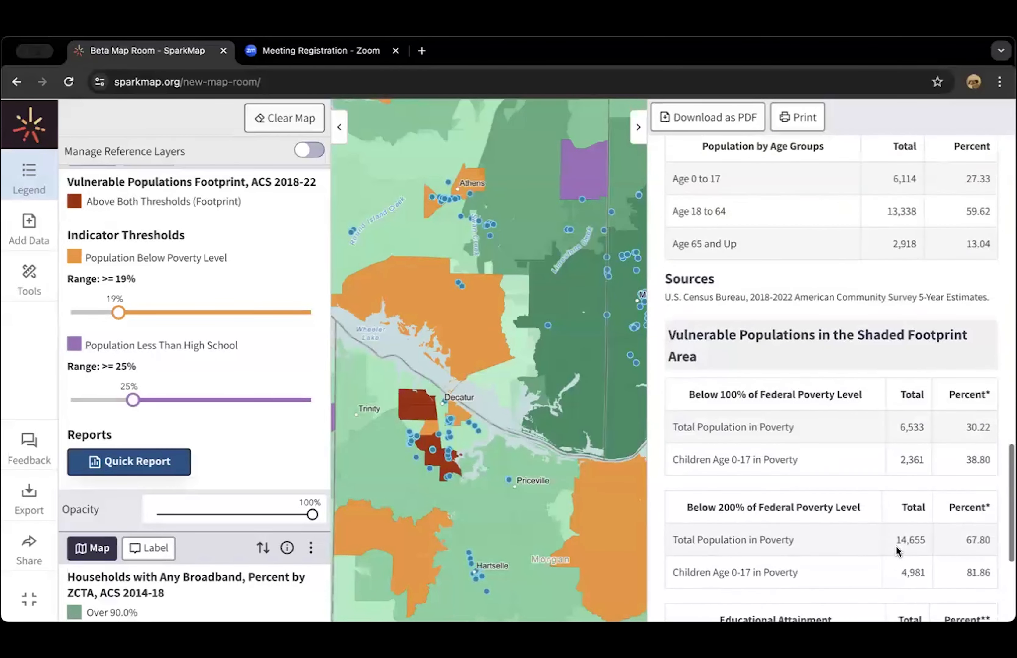
scroll(896, 546, down, 4)
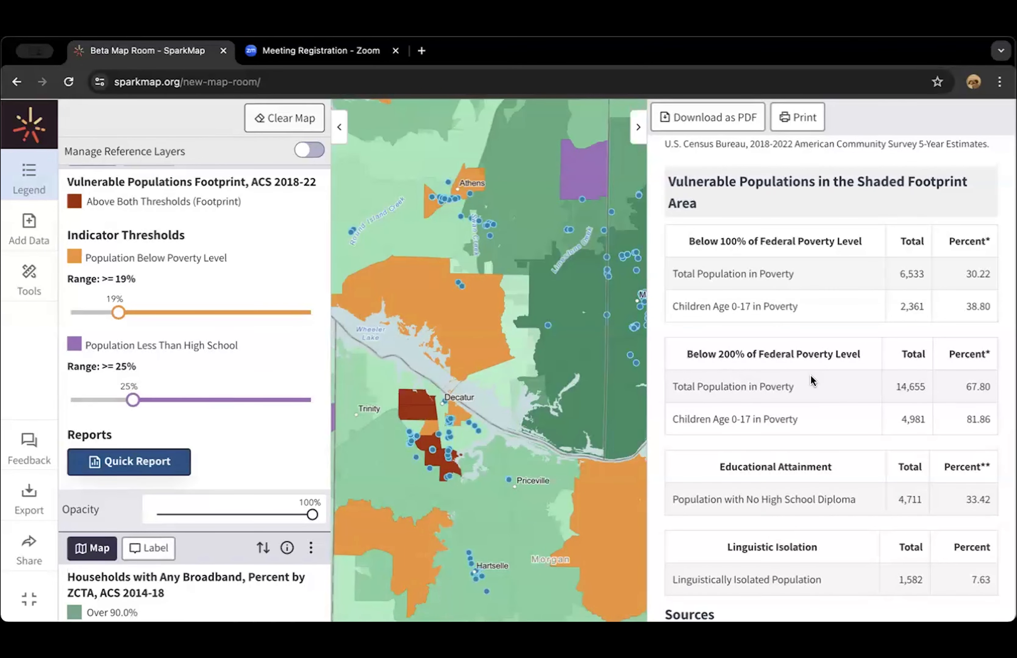
scroll(810, 375, down, 3)
scroll(810, 375, up, 5)
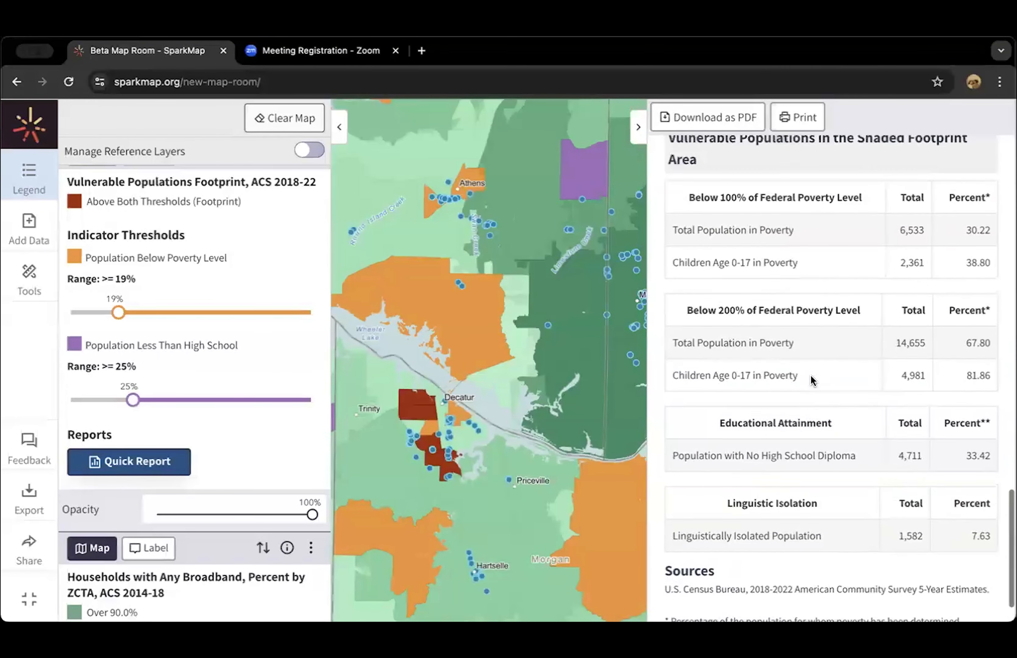
scroll(810, 375, up, 20)
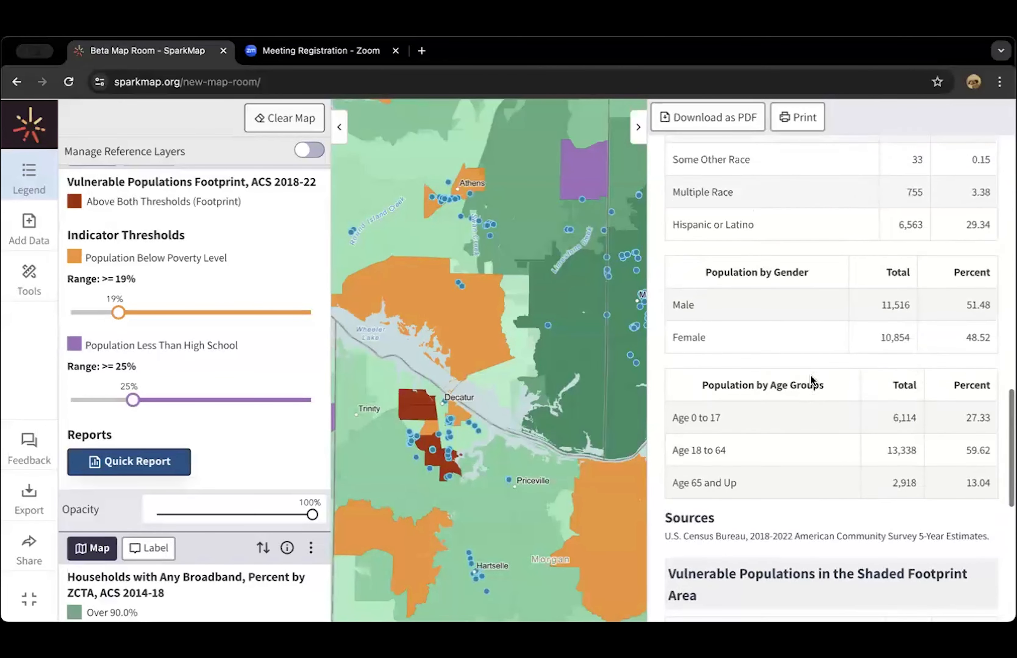
scroll(811, 380, down, 3)
scroll(811, 380, up, 15)
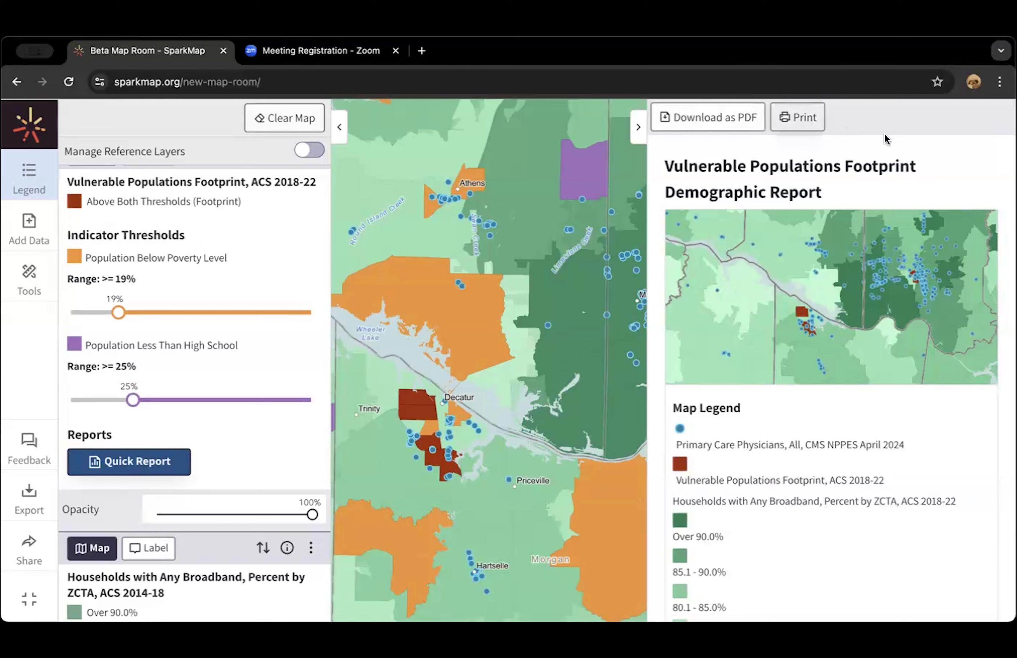
click(639, 120)
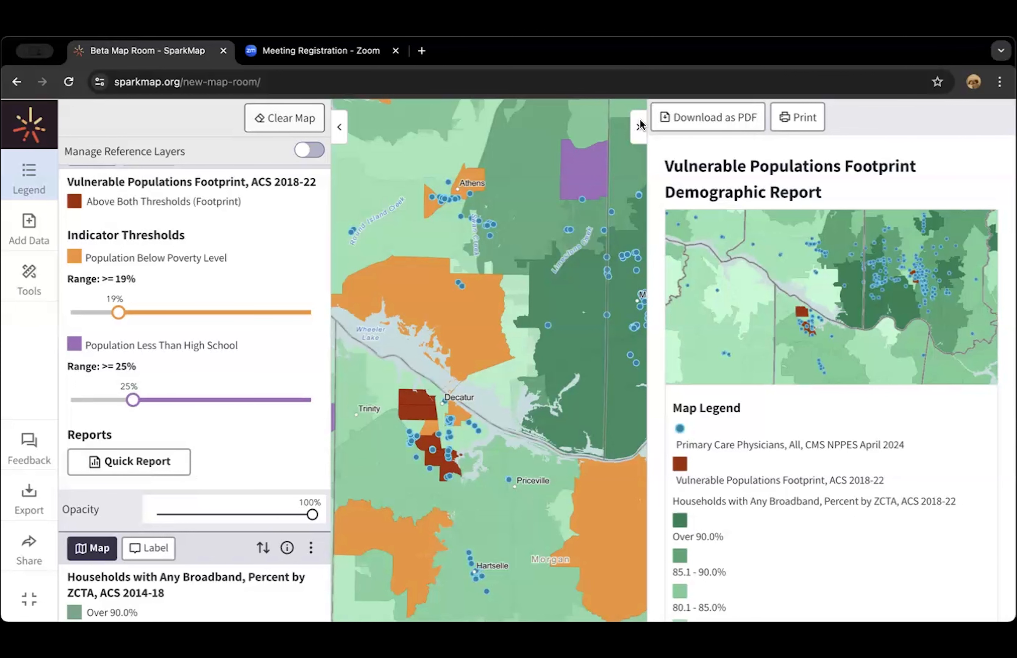
click(643, 125)
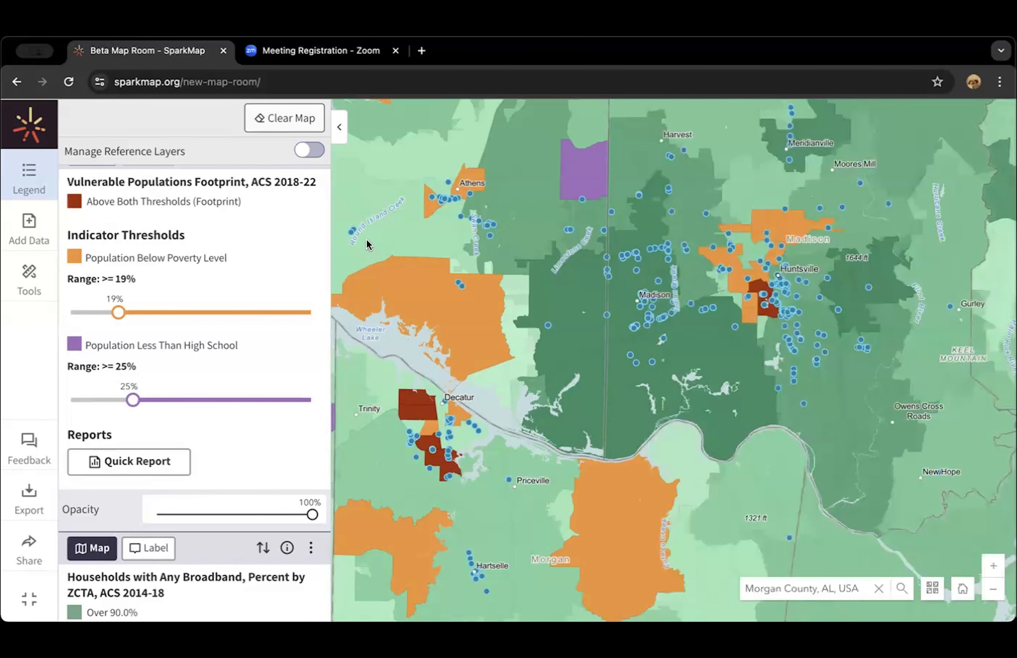